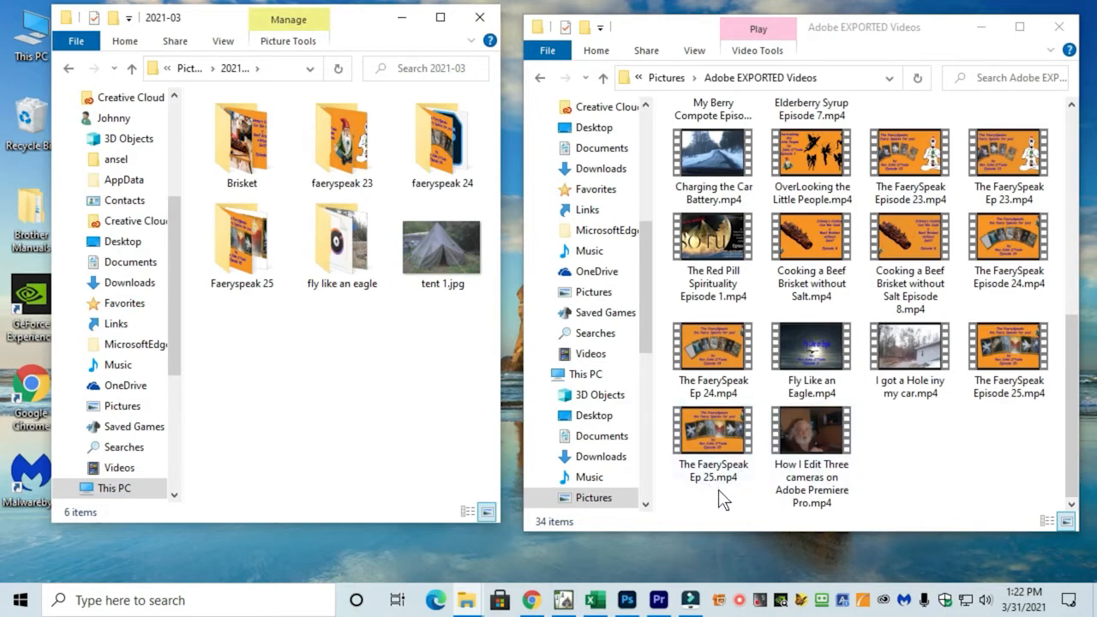
left_click(984, 417)
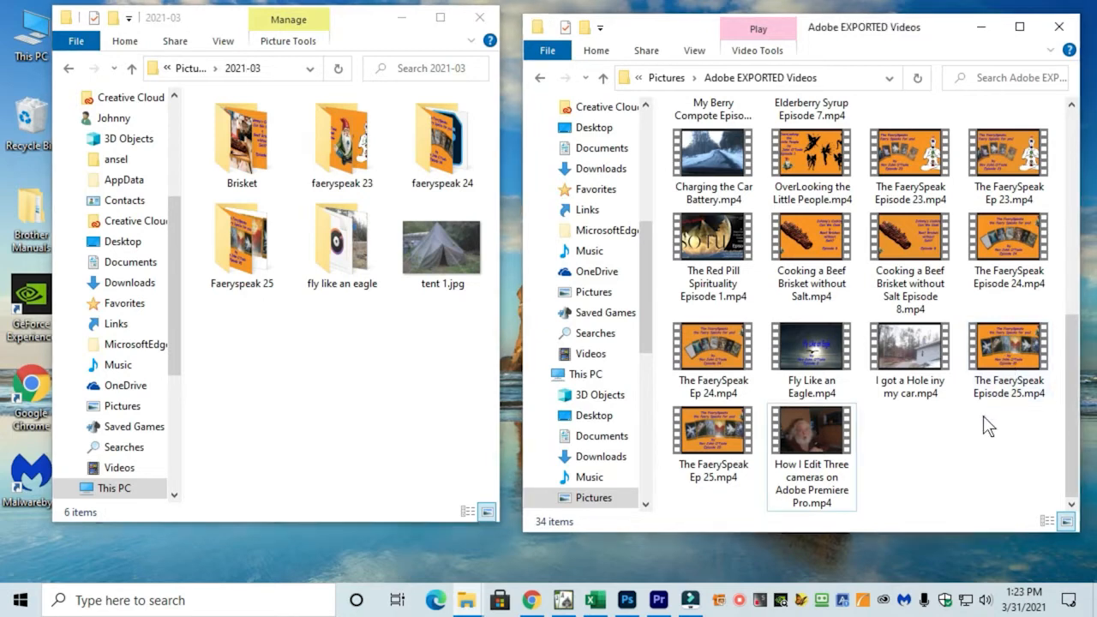
mouse_move(998, 368)
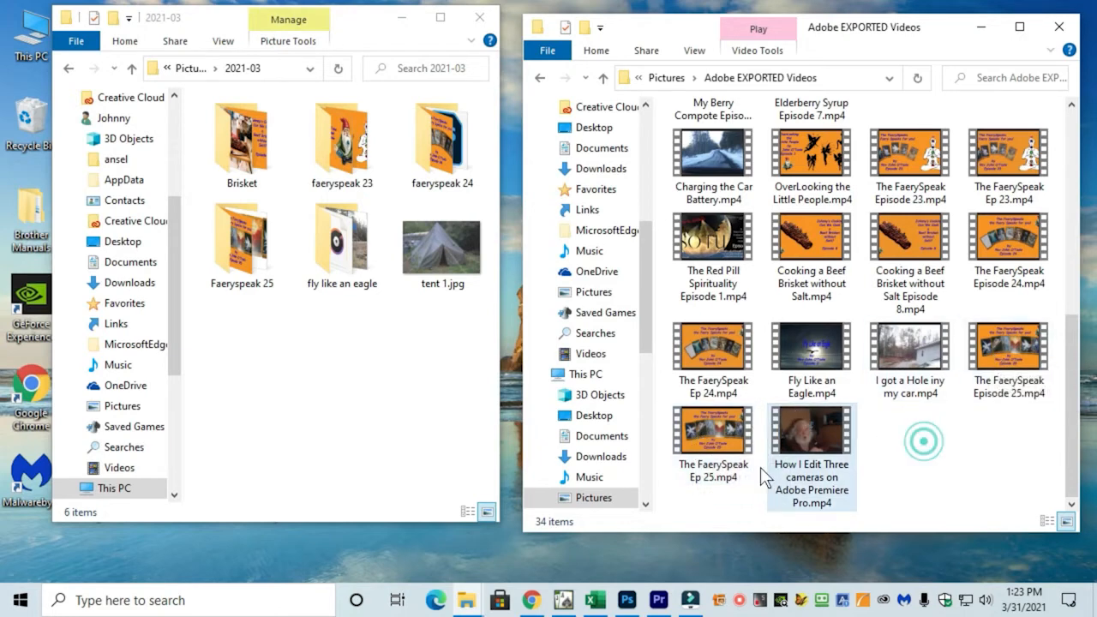
mouse_move(708, 431)
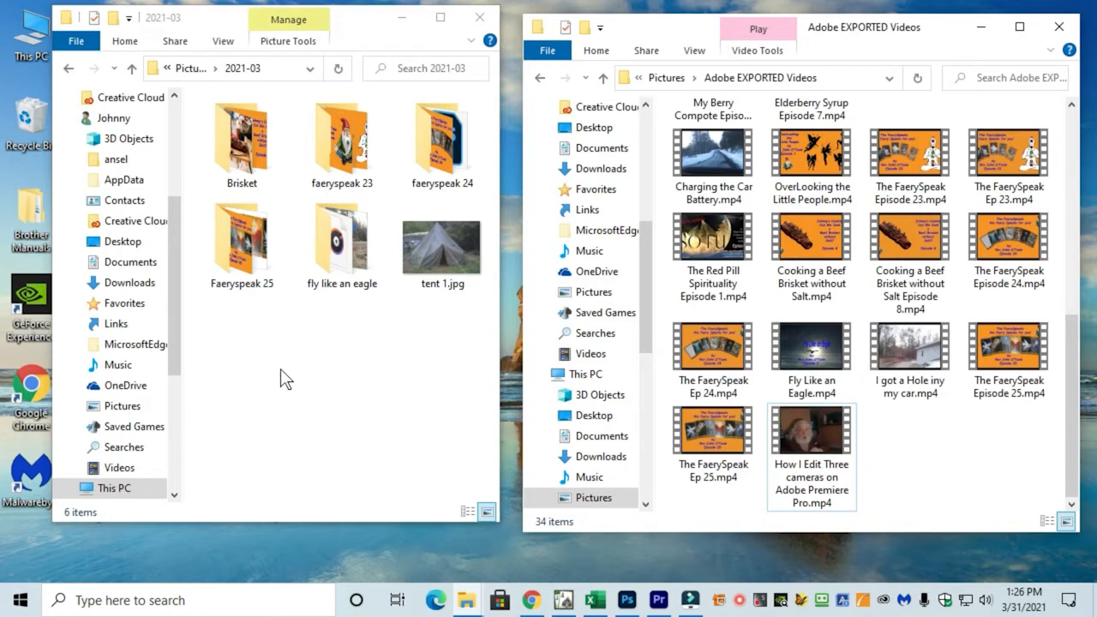
Open the Faeryspeak 25 folder, look over its camera folders and images, and open the me folder.
double_click(237, 259)
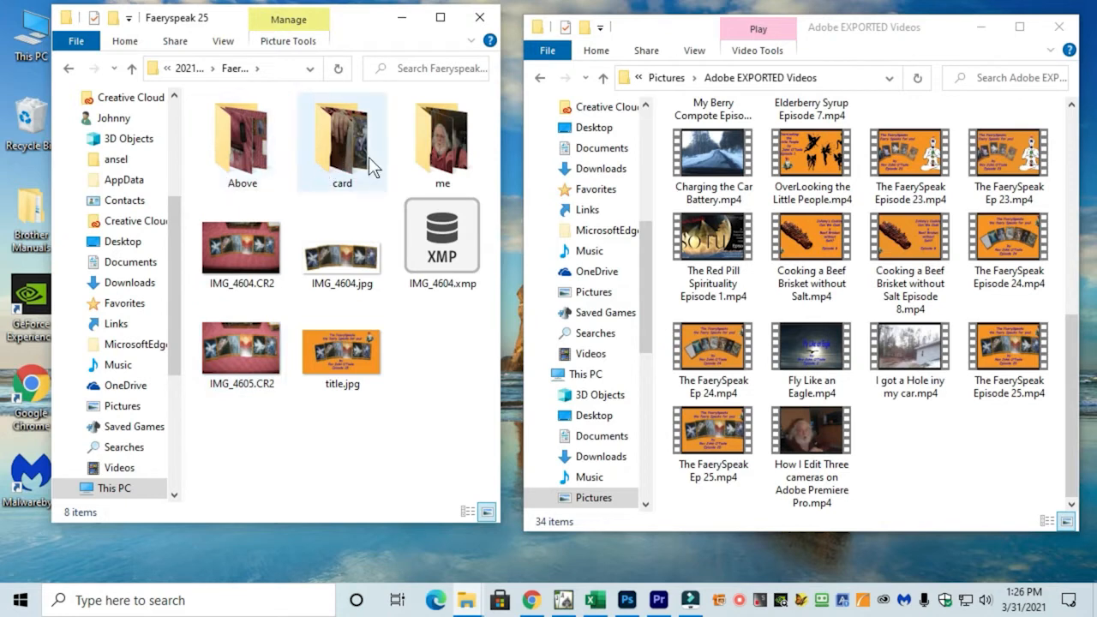
mouse_move(447, 146)
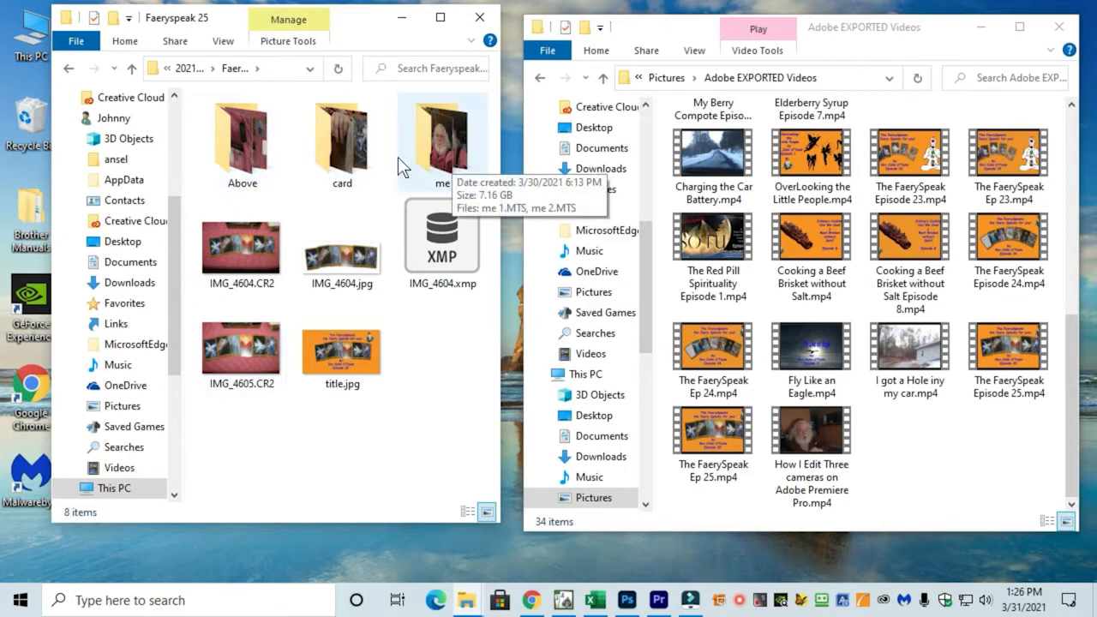
mouse_move(339, 155)
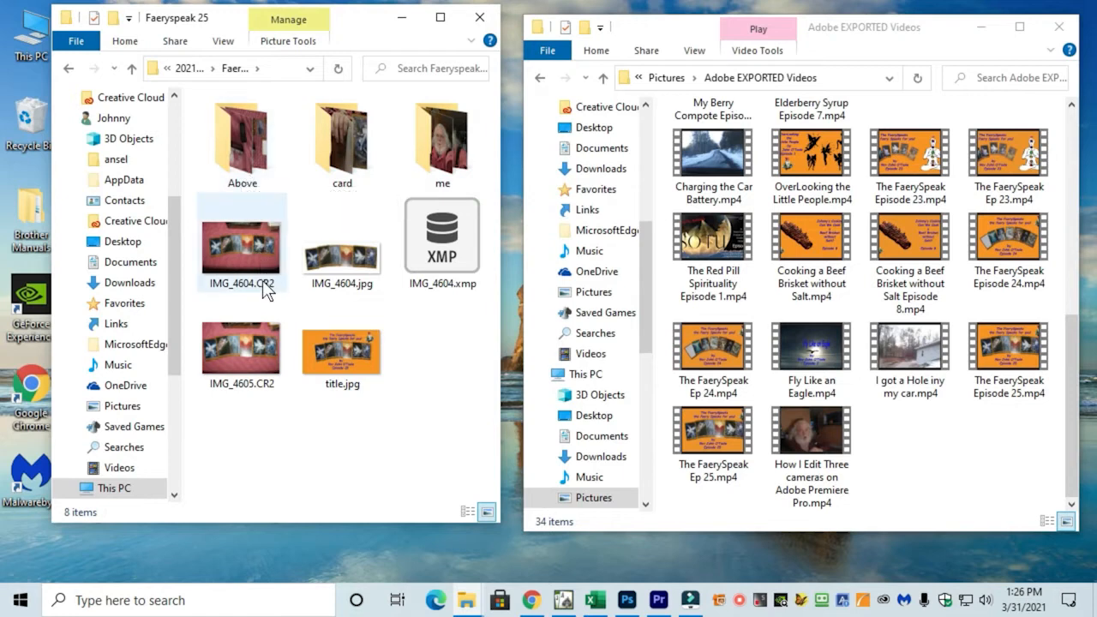
mouse_move(263, 280)
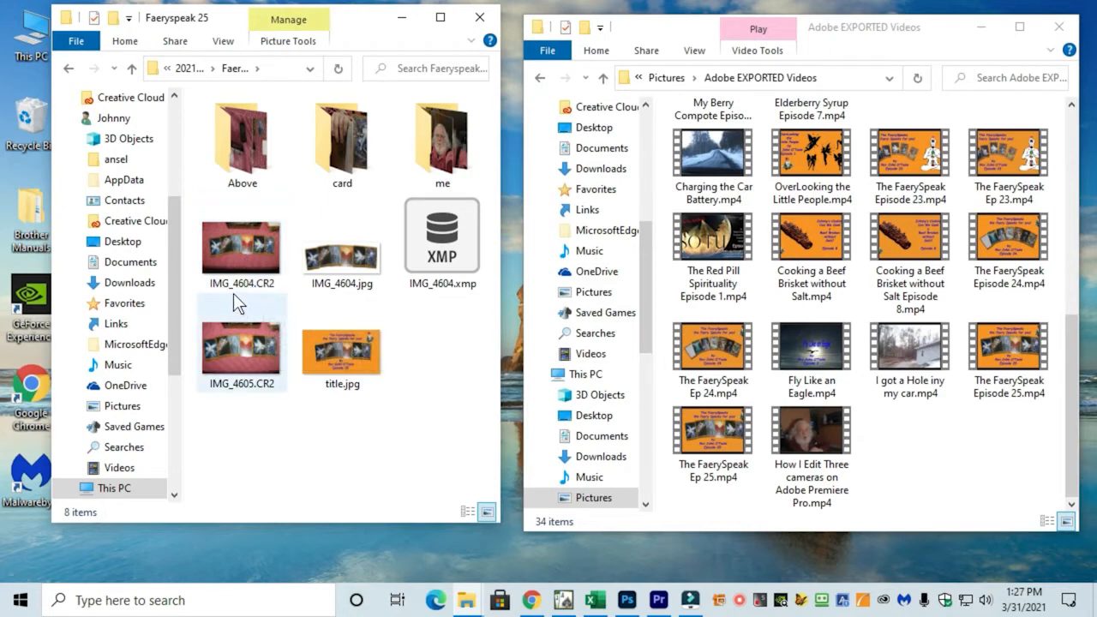
mouse_move(233, 293)
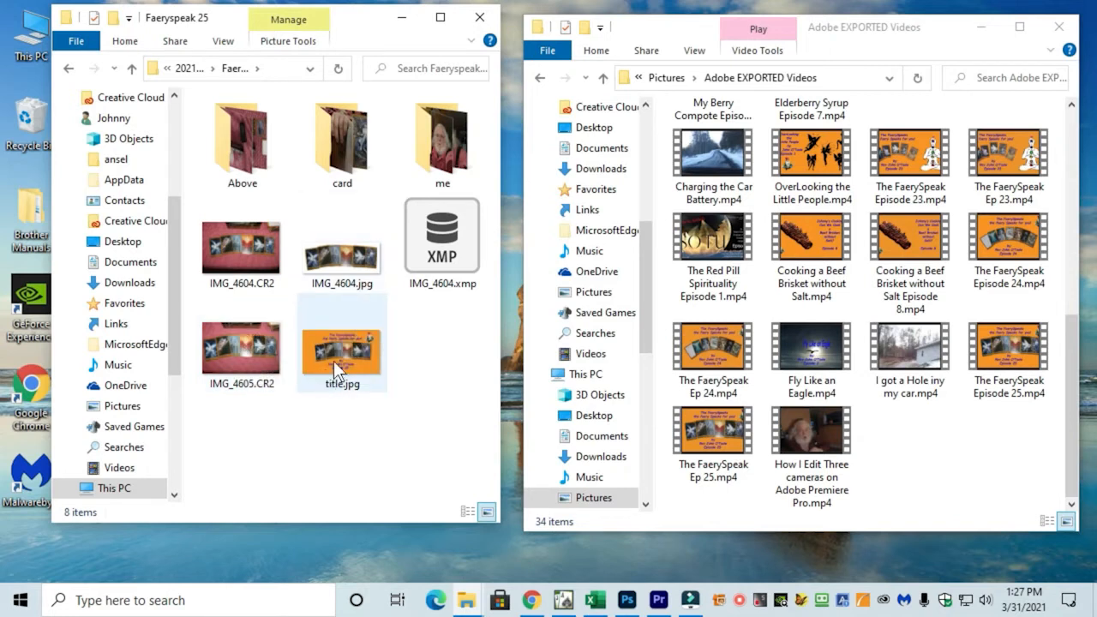
mouse_move(338, 359)
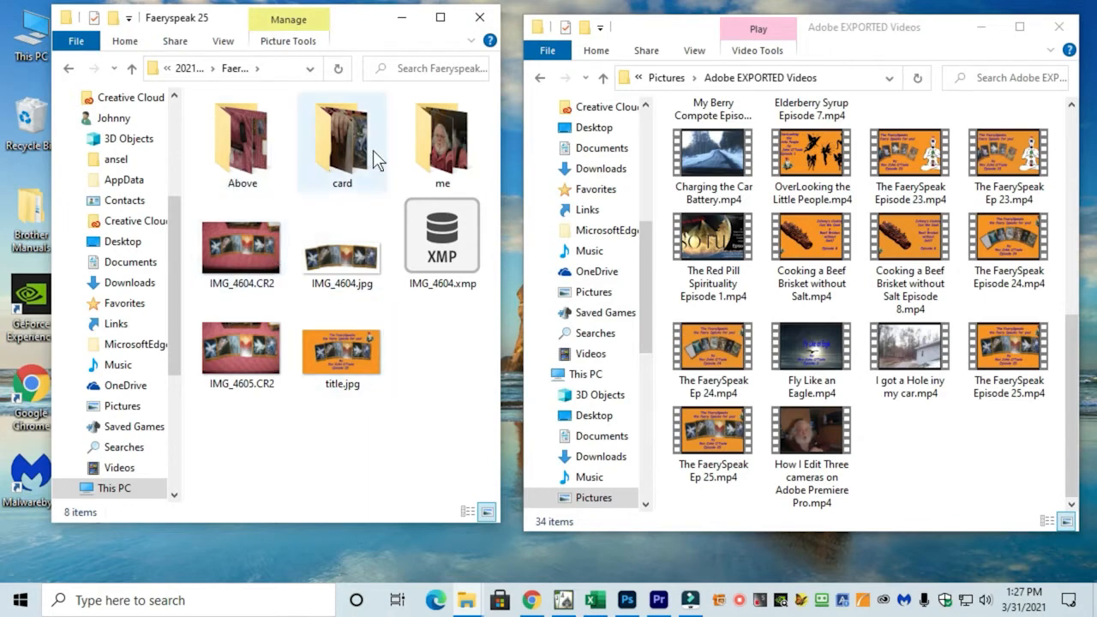
left_click(439, 153)
double_click(438, 153)
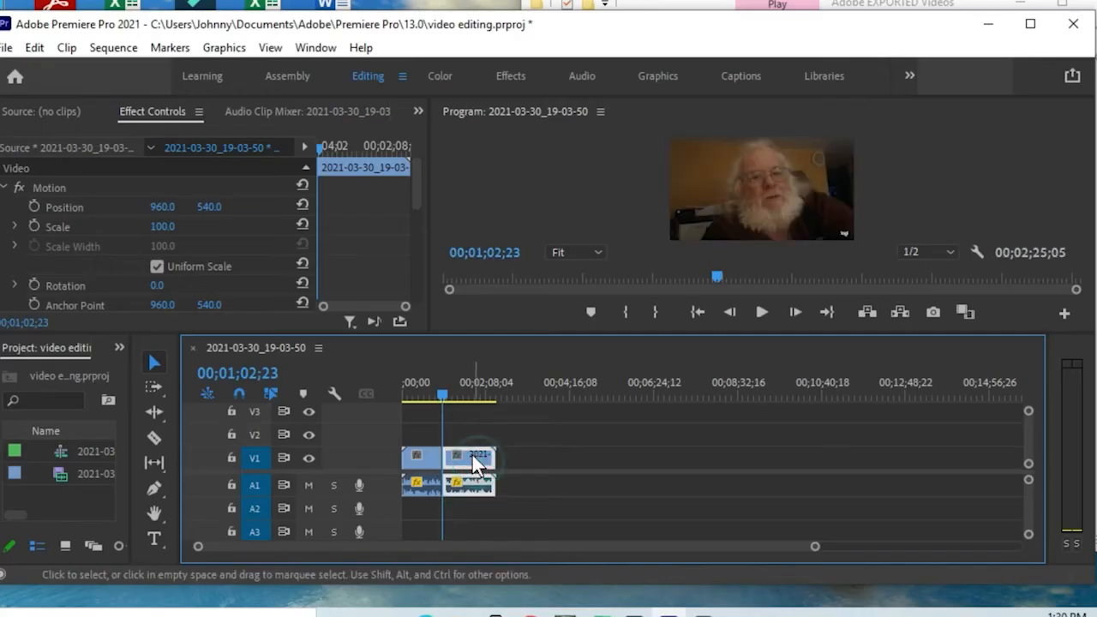
Delete the part of the recording after 00;01;02;23 from the timeline and make the timeline area slightly taller.
left_click(477, 450)
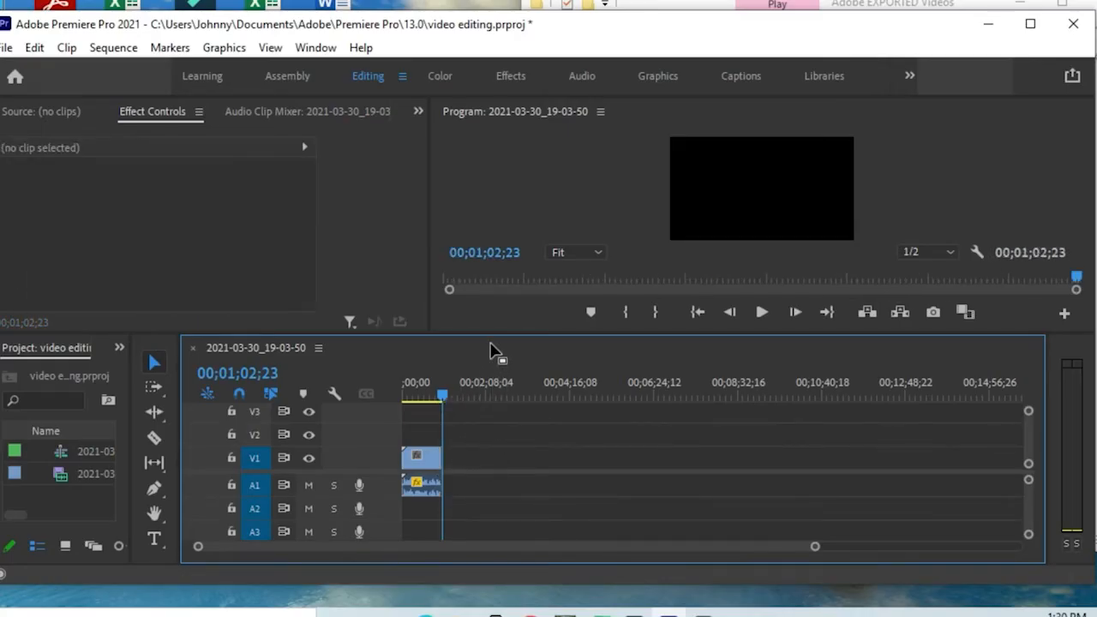
left_click_drag(489, 334, 489, 318)
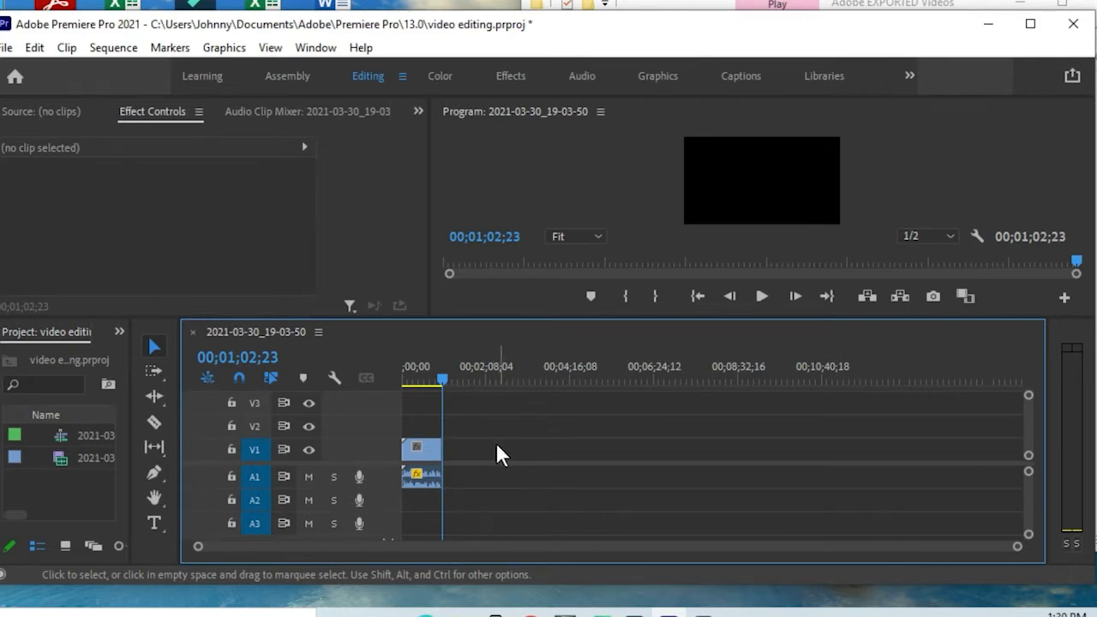
Add me 1.MTS from the me folder to track V1, leaving a gap after the recording clip.
left_click_drag(1, 340, 606, 28)
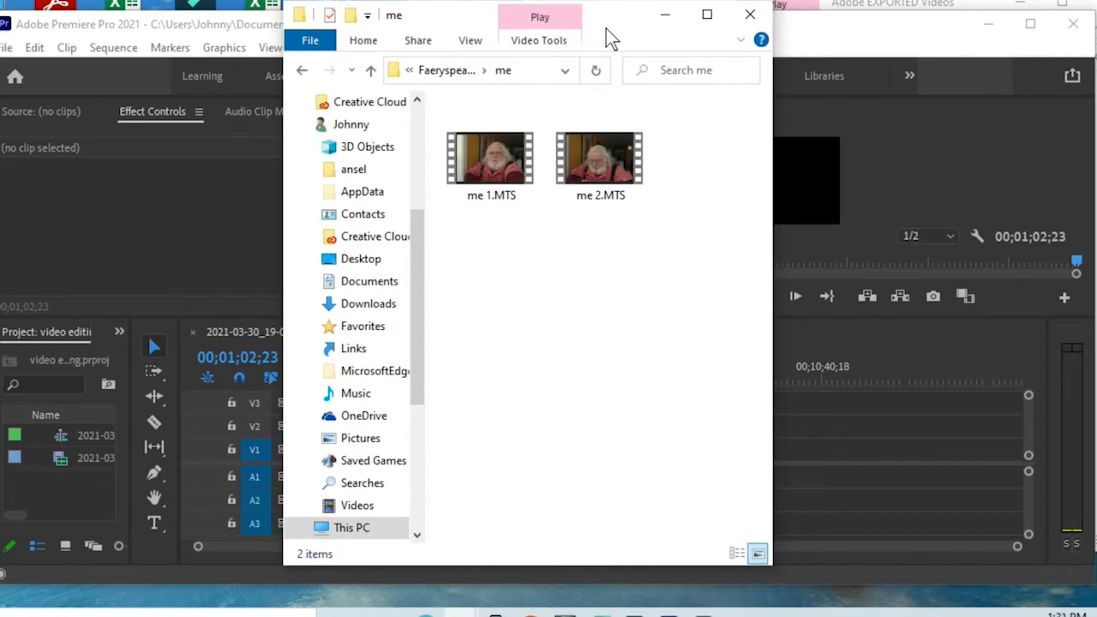
left_click_drag(606, 29, 1096, 77)
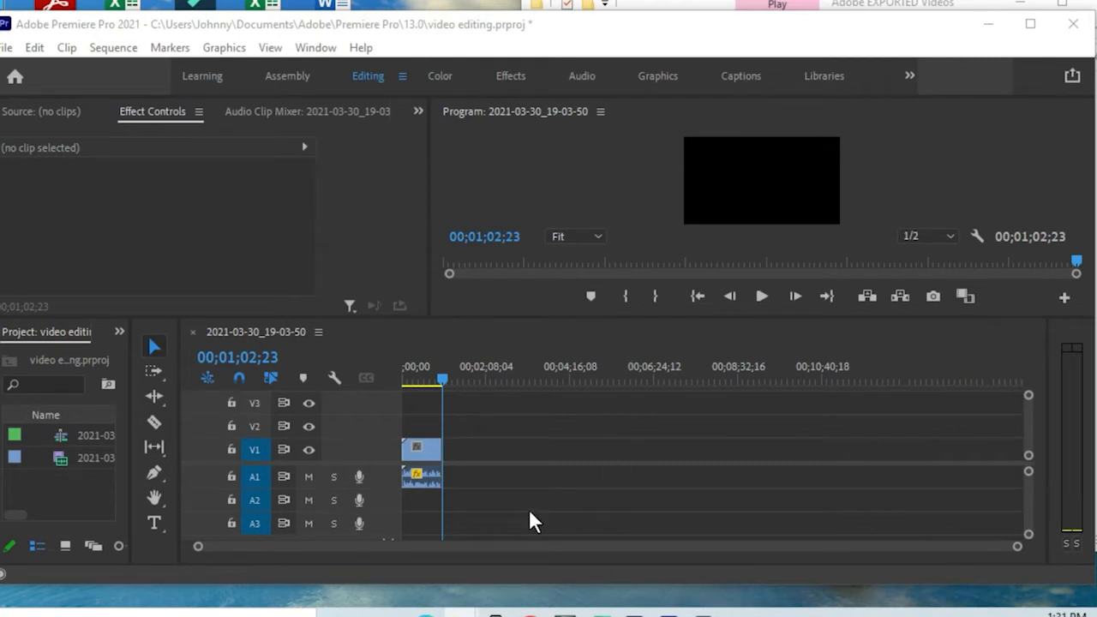
left_click_drag(700, 600, 482, 454)
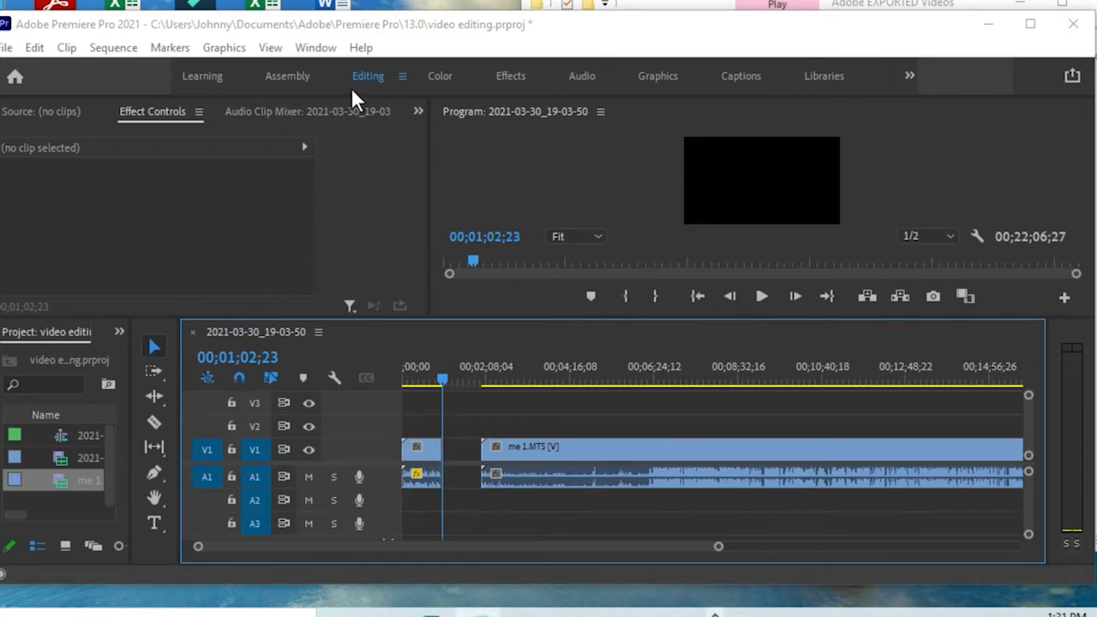
Add card 1.MTS to track V2 and above 1.MTS to track V3, each starting slightly after the clip below it.
left_click_drag(1095, 441, 503, 435)
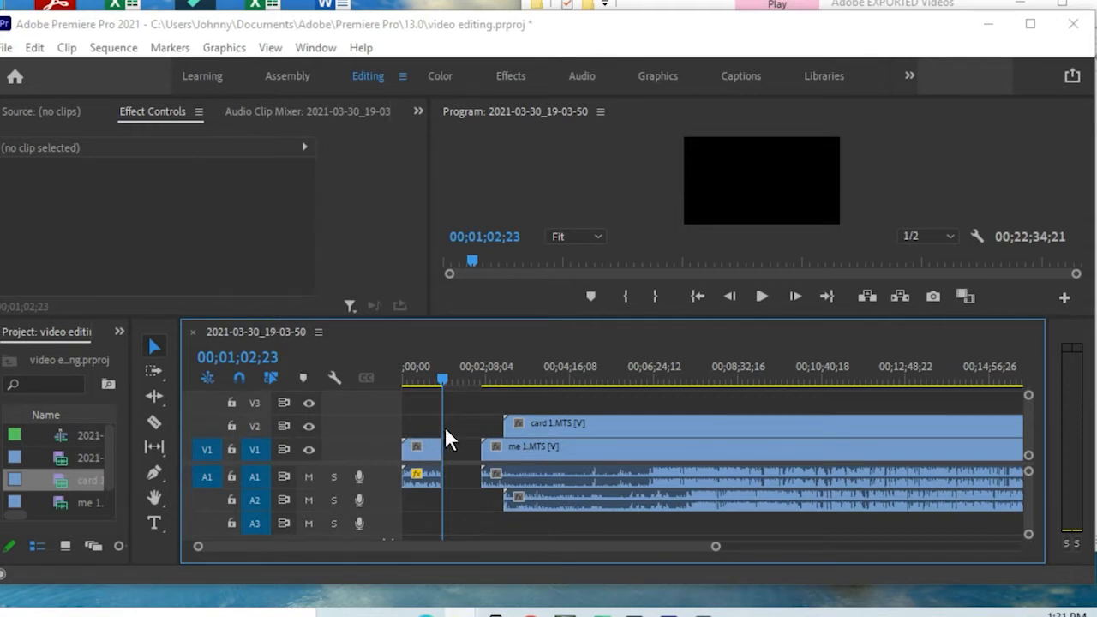
left_click_drag(77, 480, 538, 518)
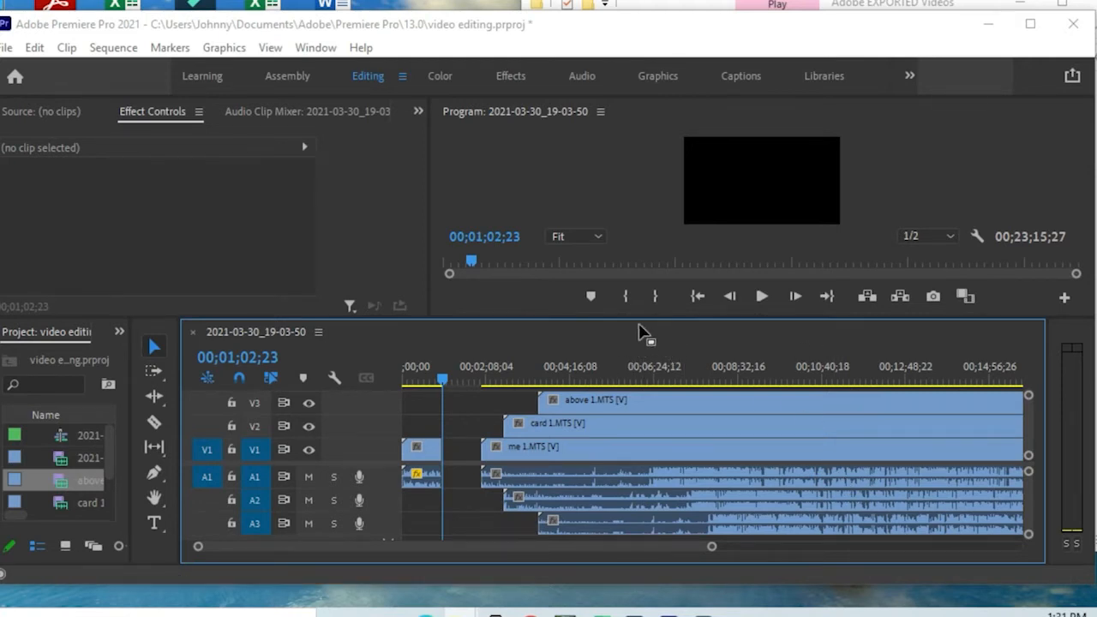
Add title.jpg directly after the recording clip on track V1 and place the playhead over it at 00;01;05;14.
left_click(416, 417)
left_click(414, 387)
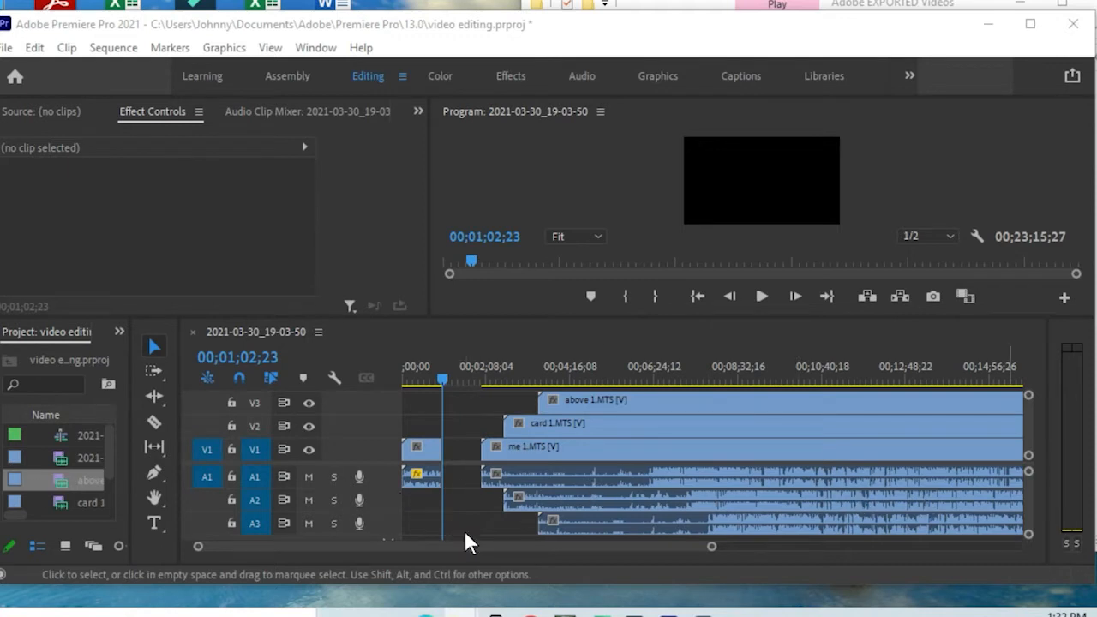
left_click_drag(411, 392, 461, 485)
mouse_move(453, 435)
left_mouse_down()
mouse_move(447, 423)
mouse_move(472, 432)
mouse_move(452, 427)
left_mouse_up()
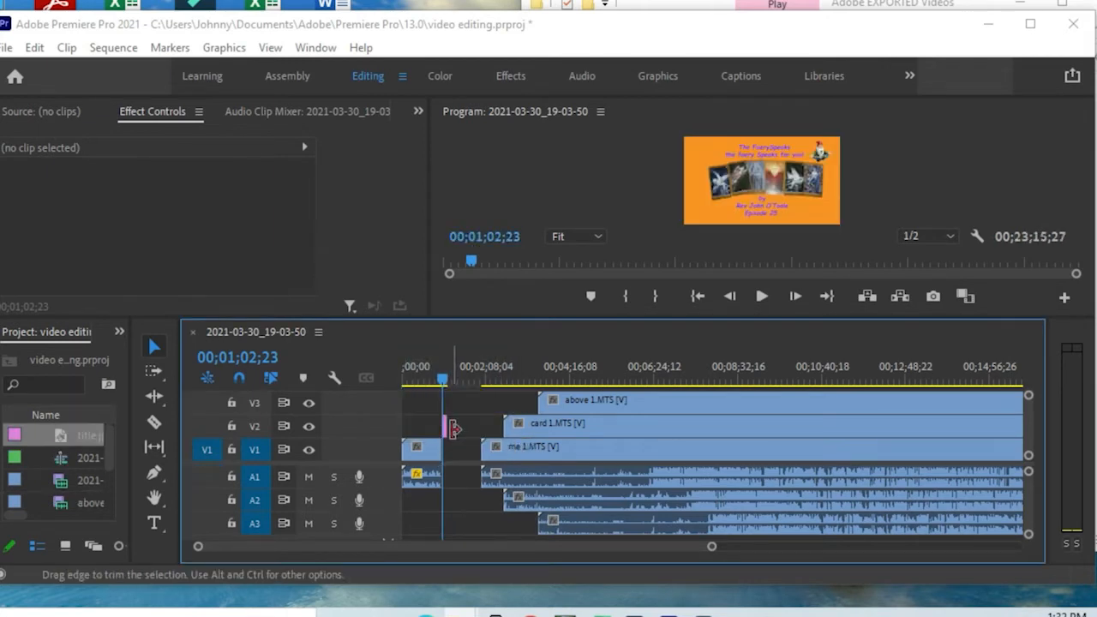
left_click_drag(714, 549, 621, 581)
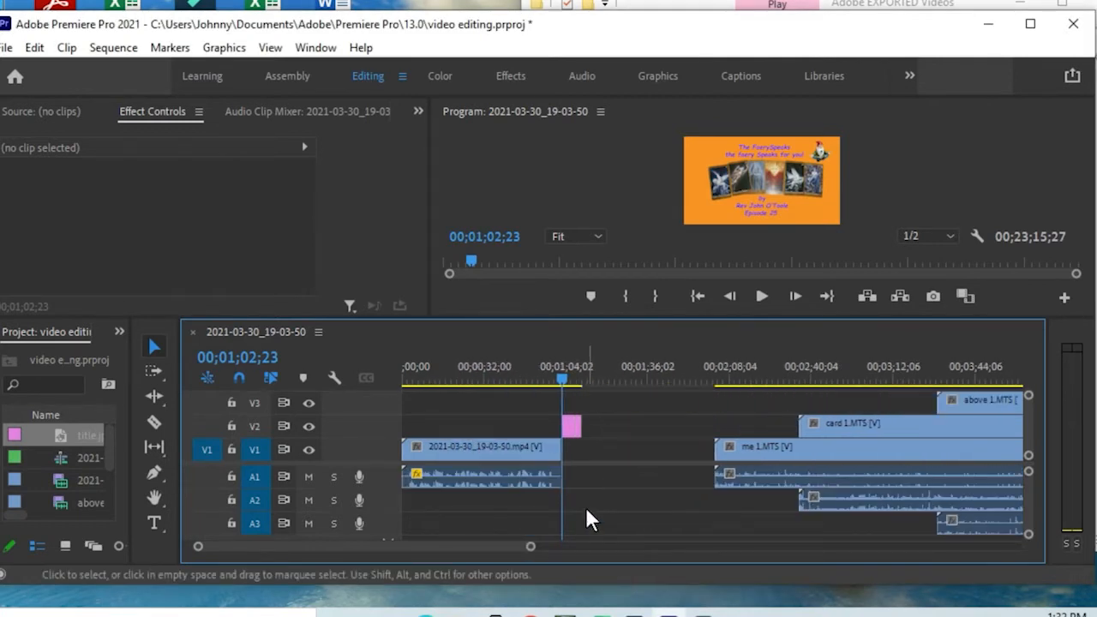
left_click_drag(574, 437, 580, 450)
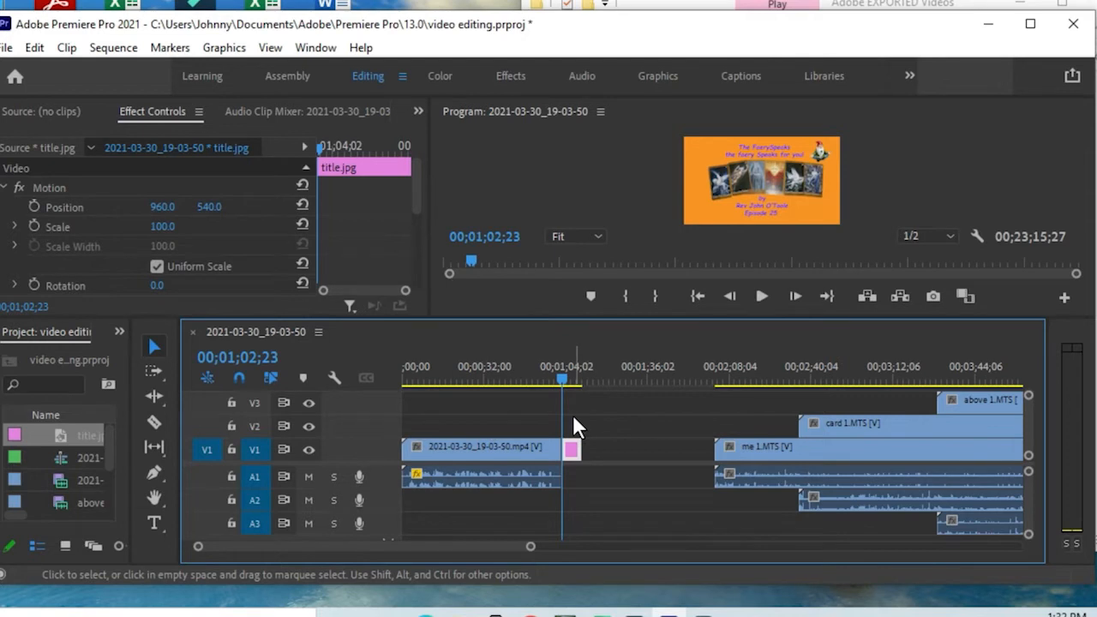
left_click_drag(561, 376, 569, 377)
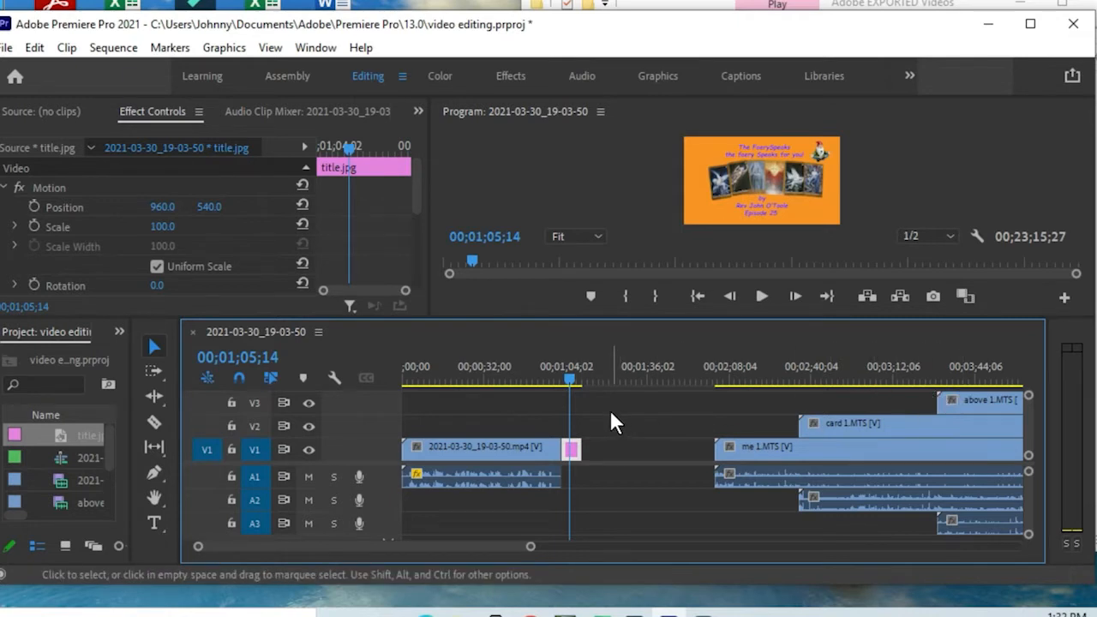
Select all timeline clips and review the Sequence Settings without changing them, leaving the clips deselected at the end.
left_click(414, 399)
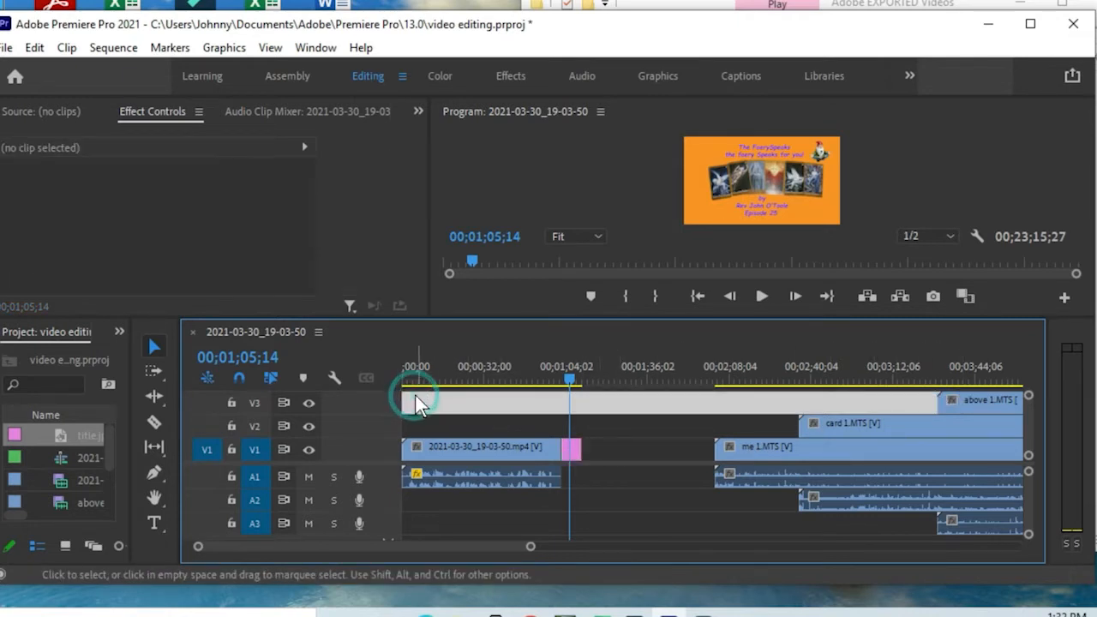
left_click_drag(440, 519, 1018, 400)
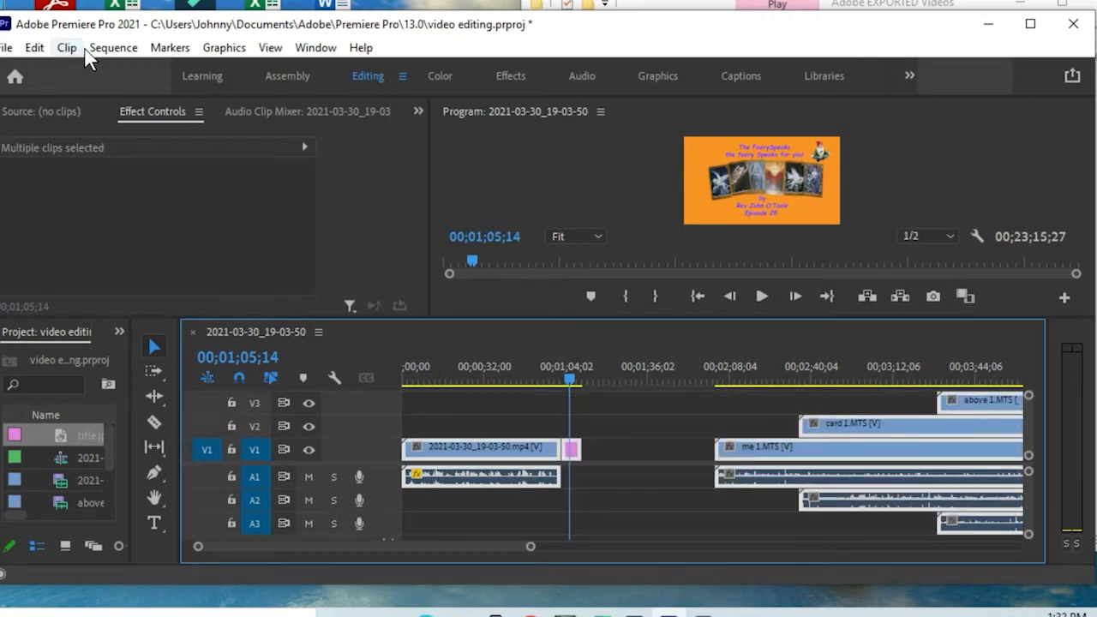
left_click(108, 50)
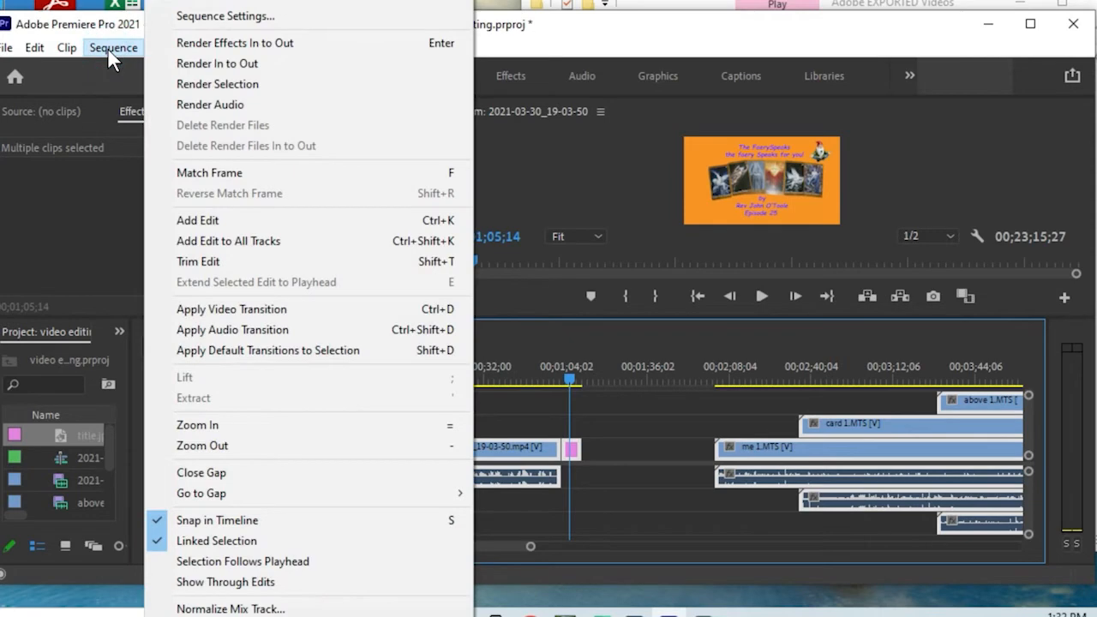
left_click(180, 14)
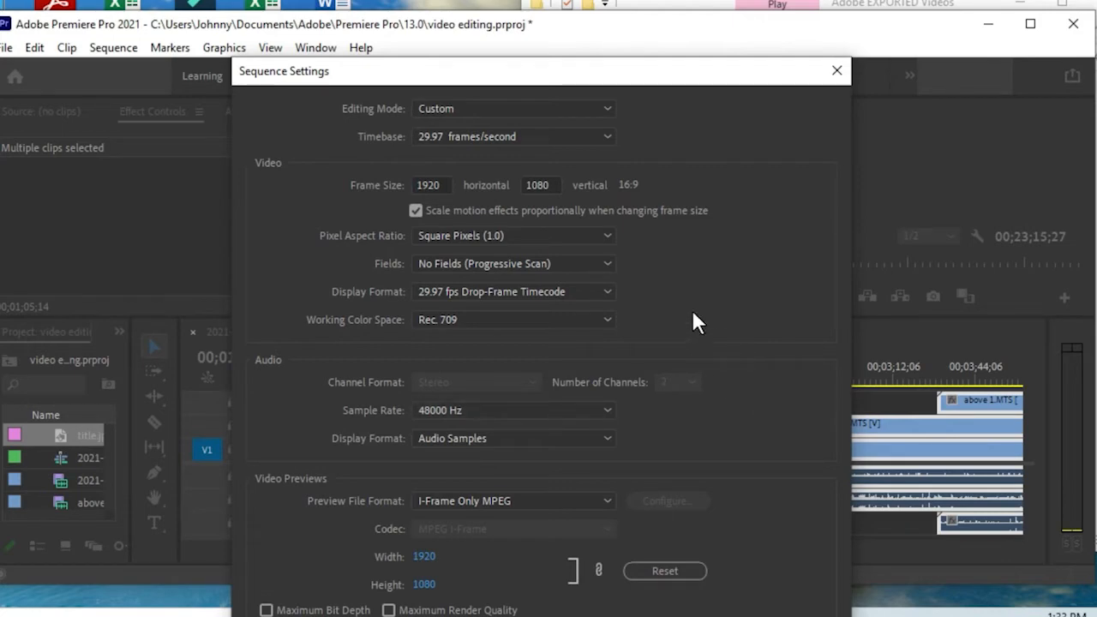
key("Escape")
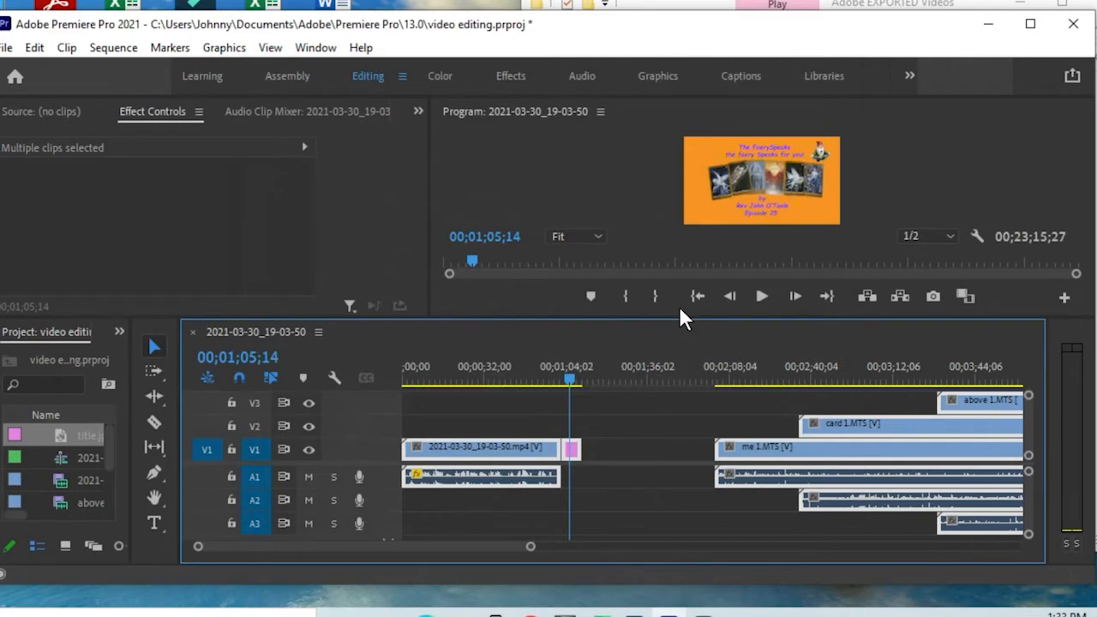
left_click(603, 496)
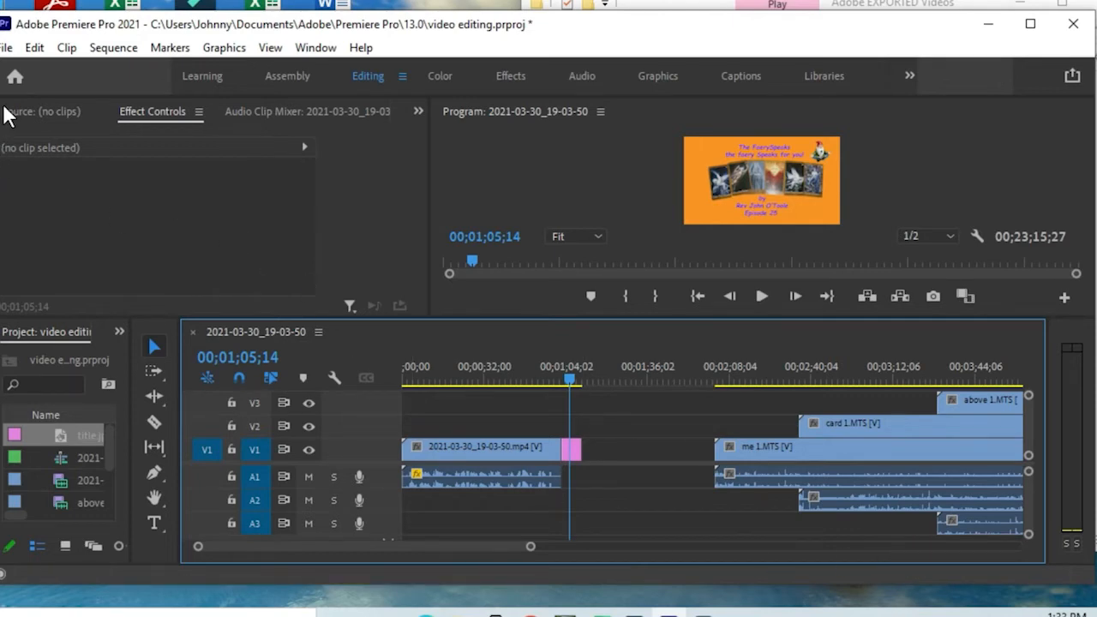
left_click(34, 48)
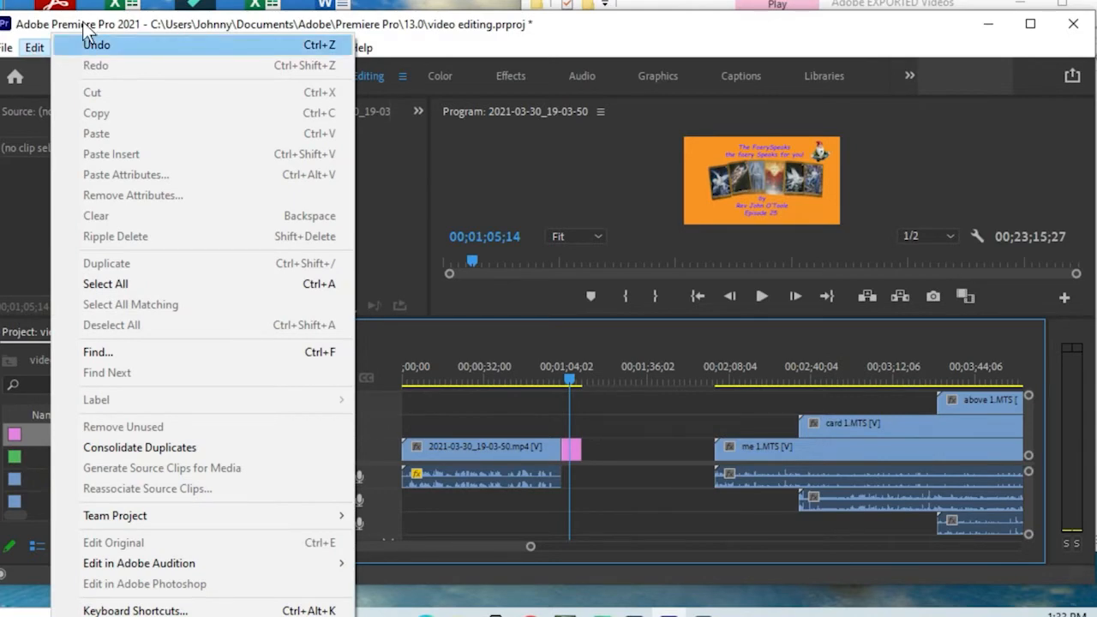
left_click(361, 46)
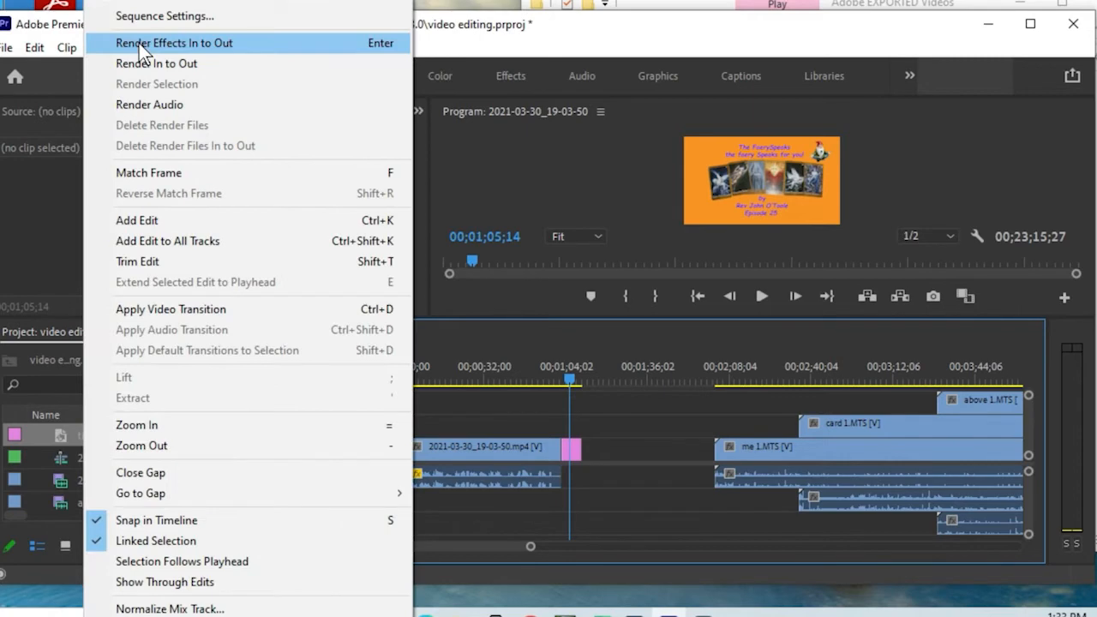
mouse_move(66, 34)
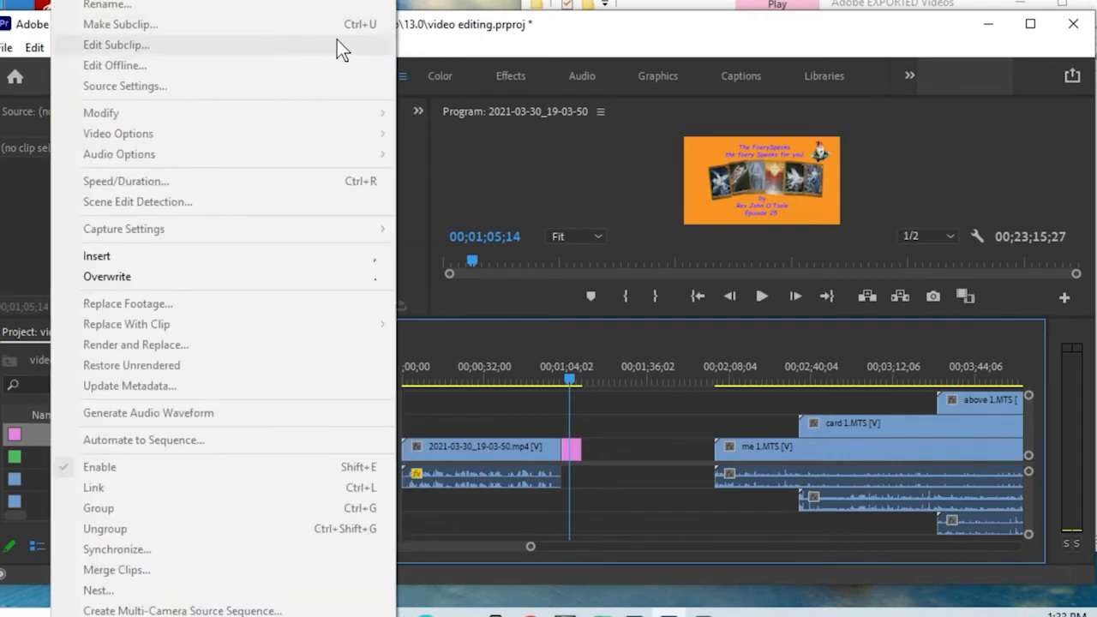
left_click(656, 35)
left_click(97, 47)
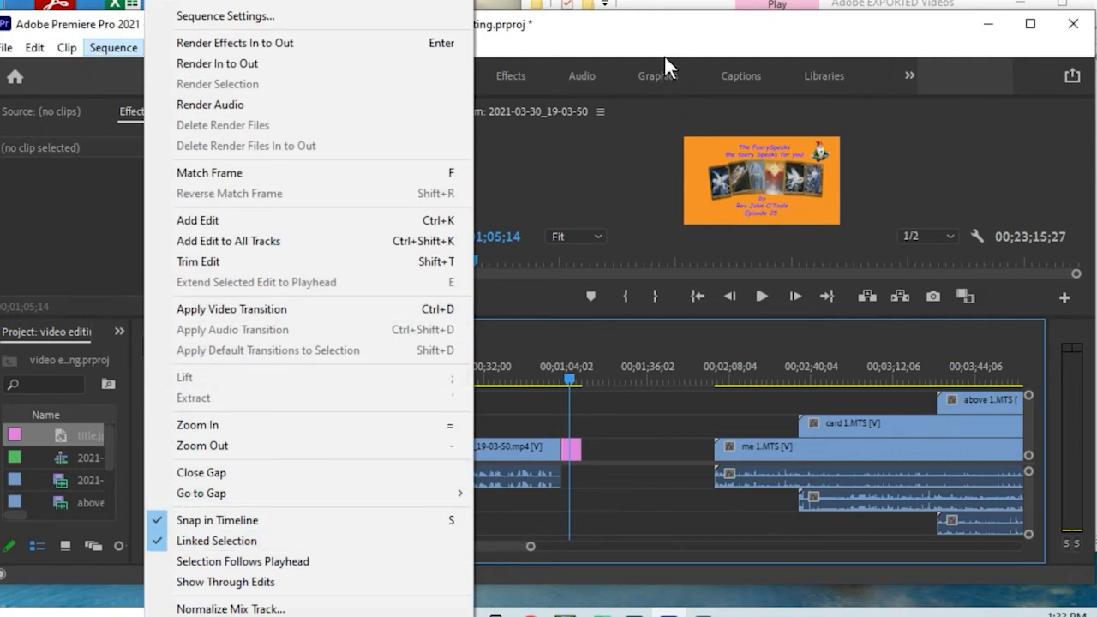
left_click(657, 34)
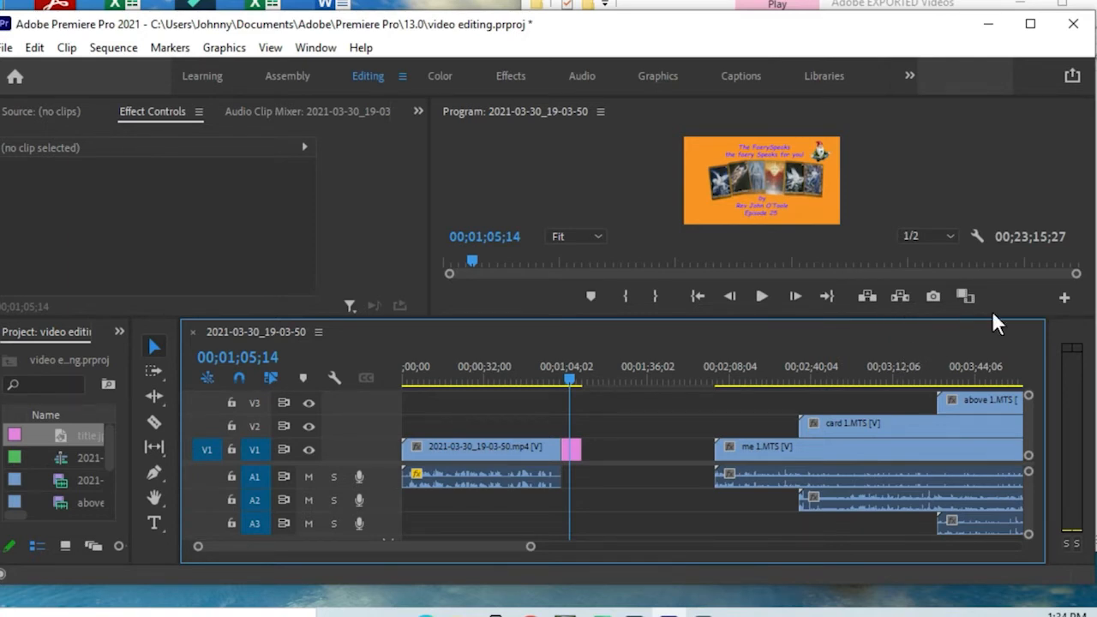
Examine the Program monitor's Button Editor for the Toggle Multi-Camera View button.
left_click(1064, 299)
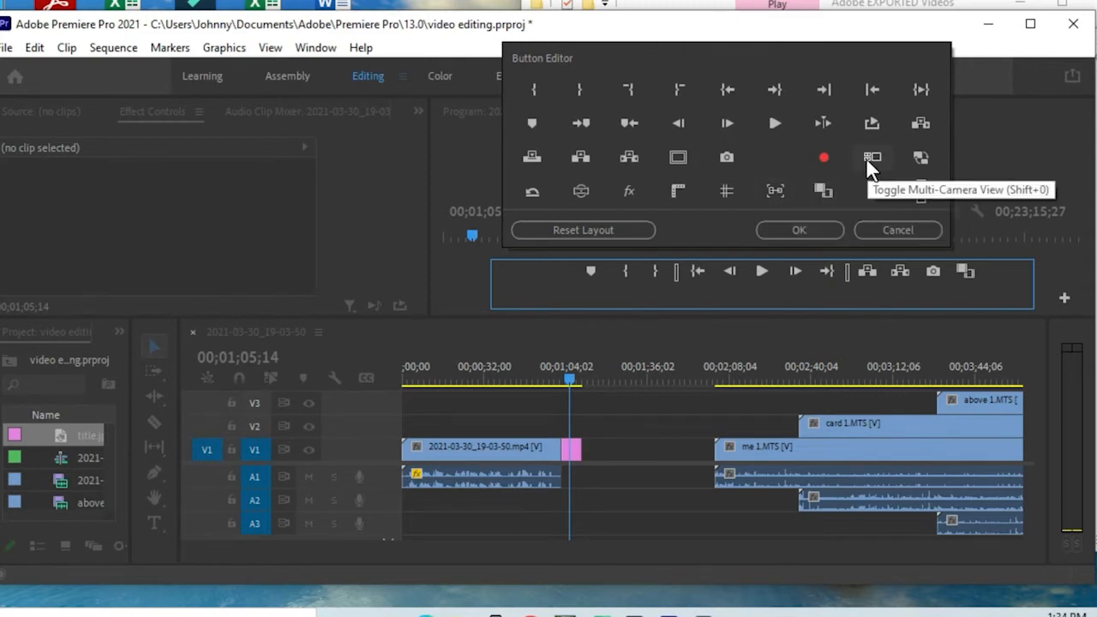
left_click(779, 228)
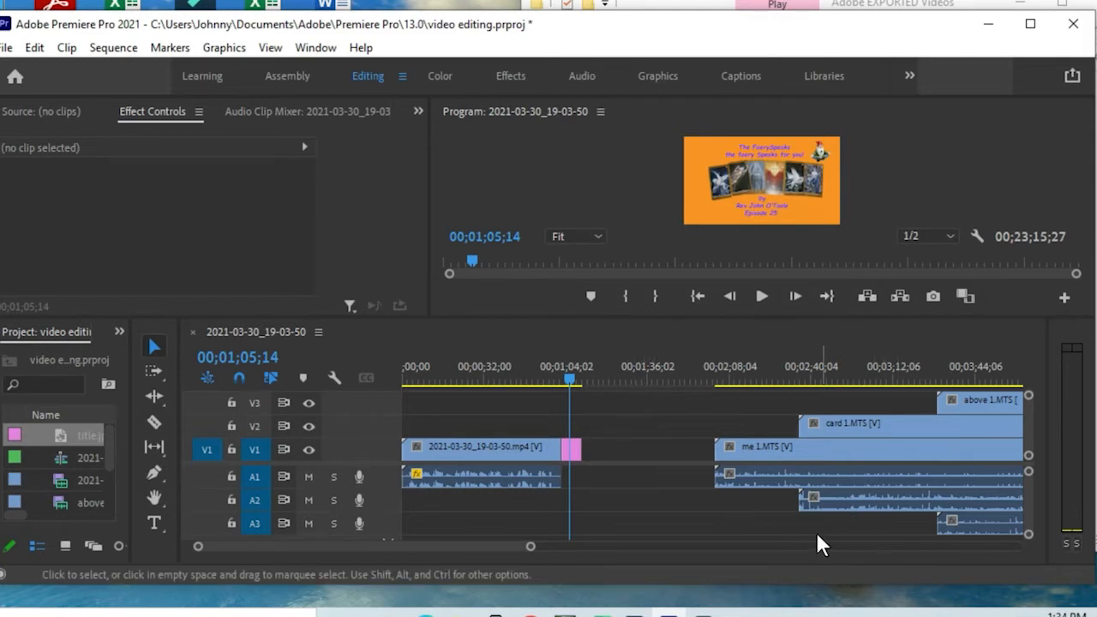
Synchronize the me 1, card 1 and above 1 clips by audio using track channel 1, leaving the clips deselected.
left_click_drag(867, 532, 959, 402)
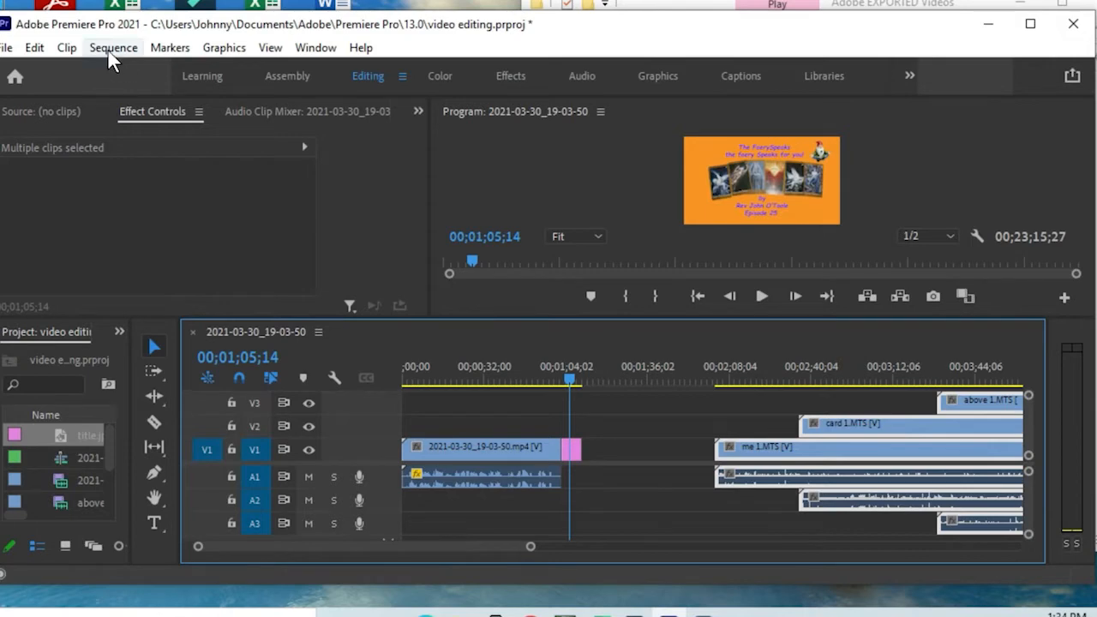
left_click(66, 48)
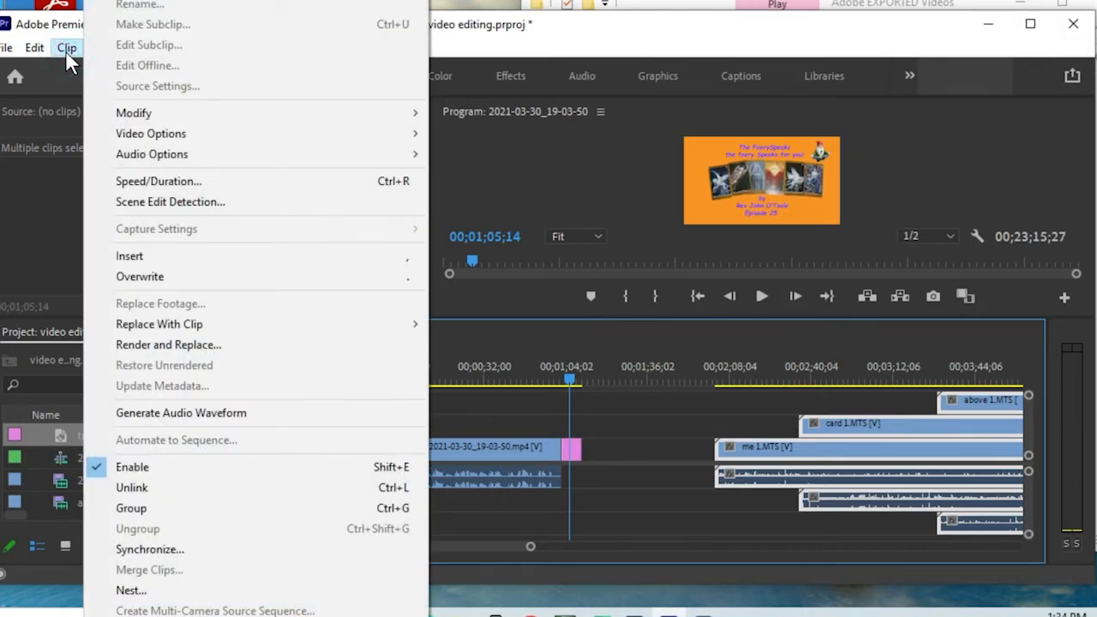
left_click(152, 549)
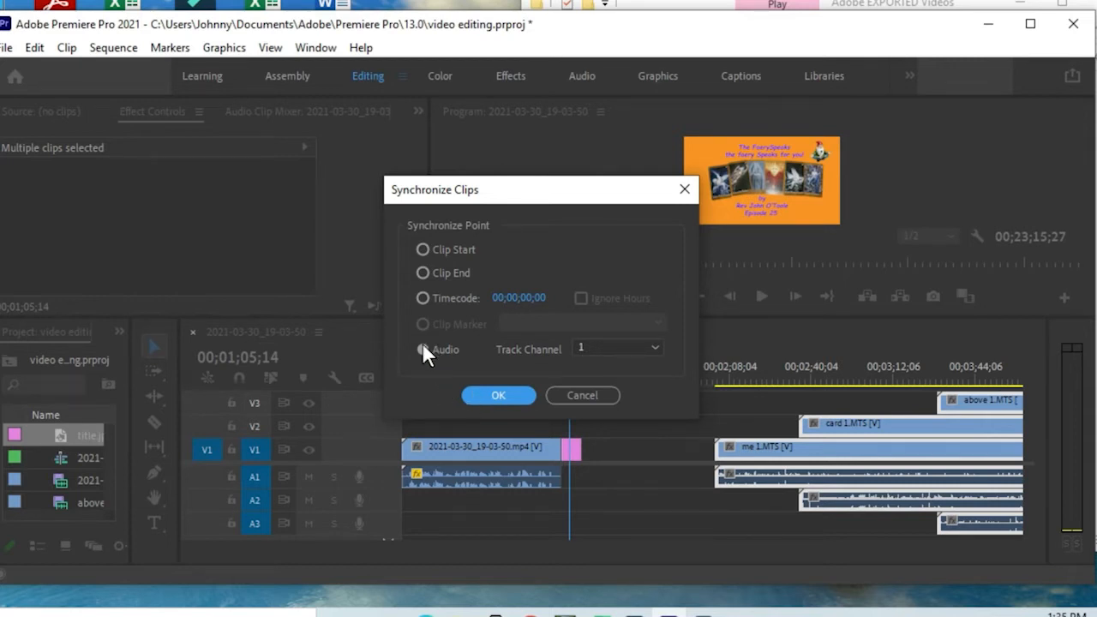
left_click(483, 391)
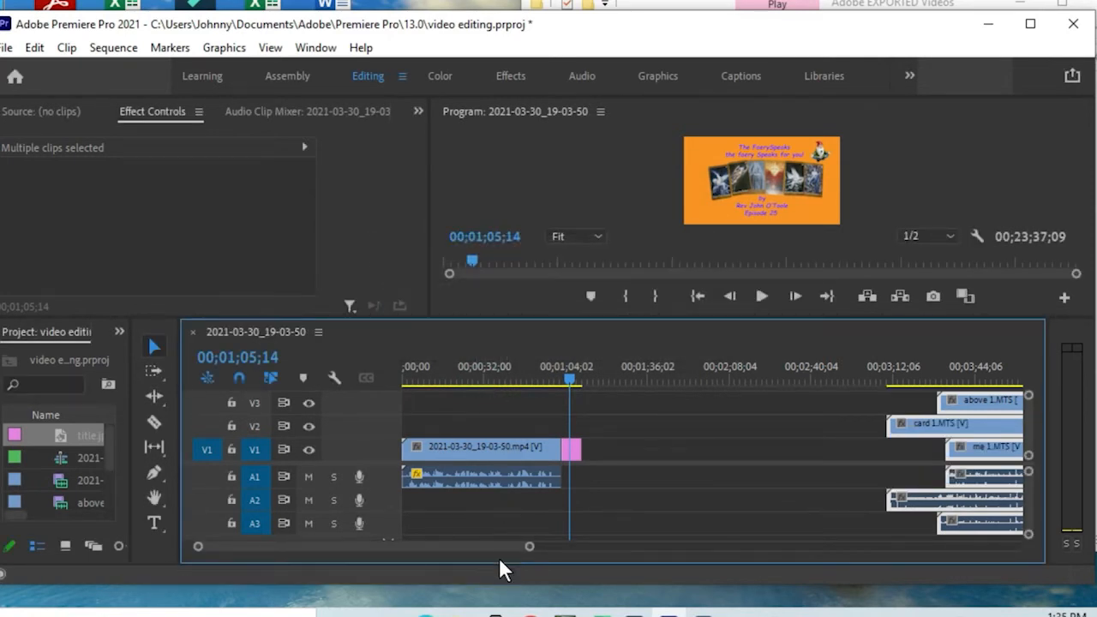
left_click_drag(494, 543, 549, 550)
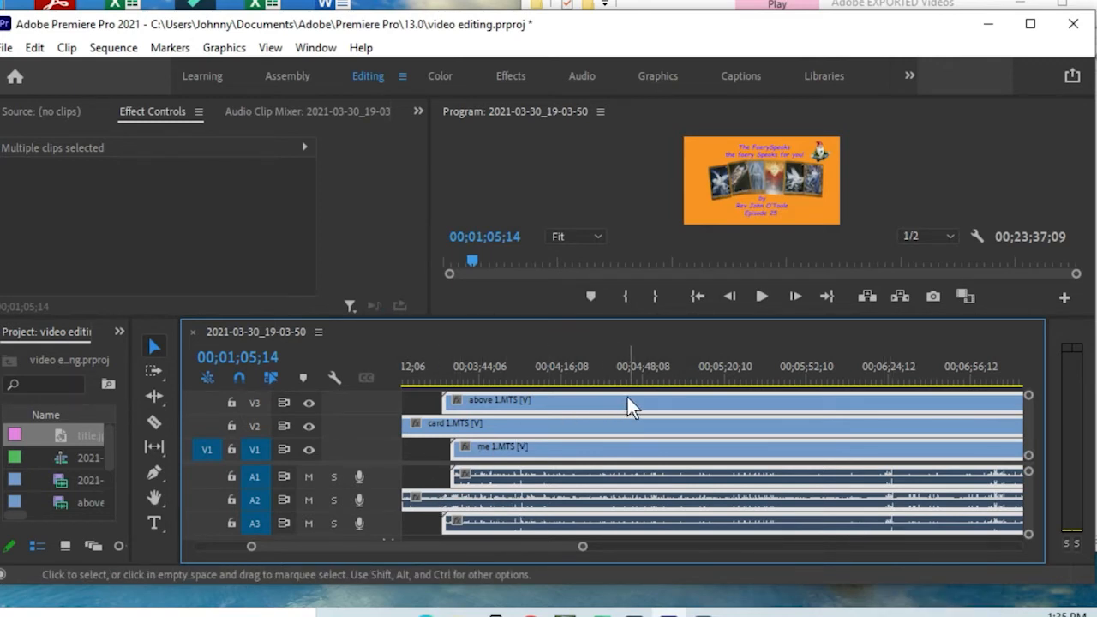
left_click(413, 466)
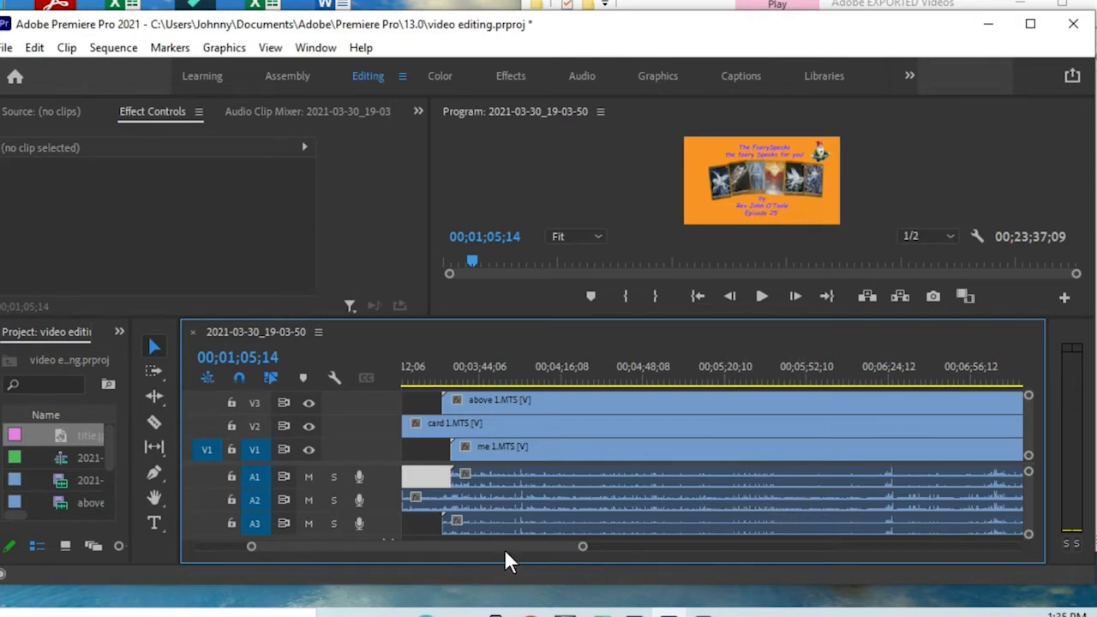
Place the playhead at 00;07;54;24 and split the above 1, card 1 and me 1 clips there with the Razor tool.
left_click_drag(525, 542, 571, 542)
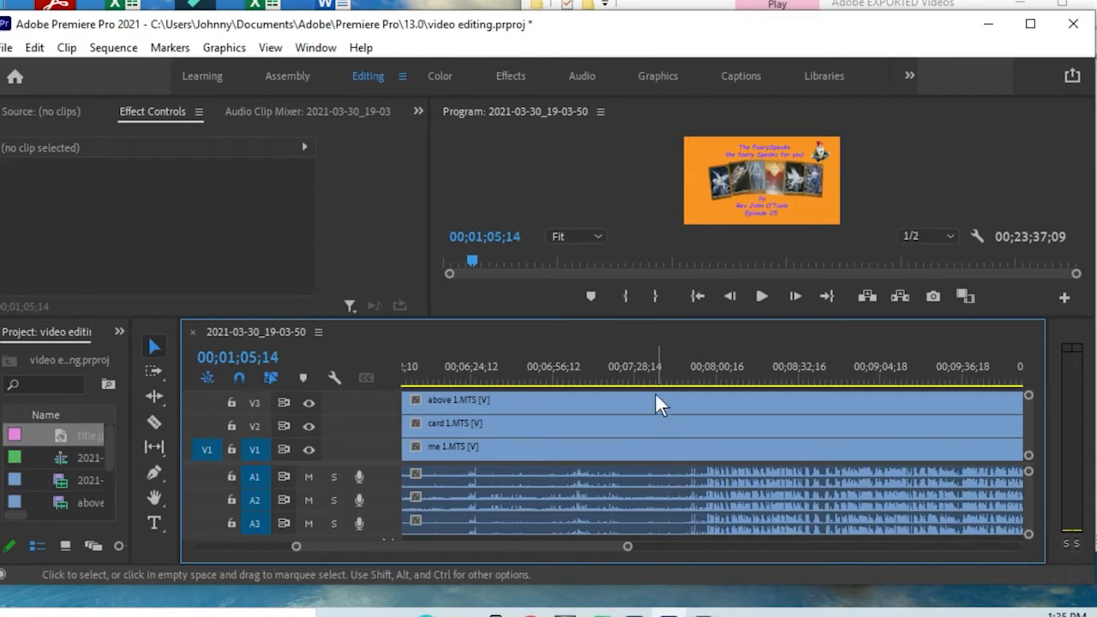
left_click(675, 371)
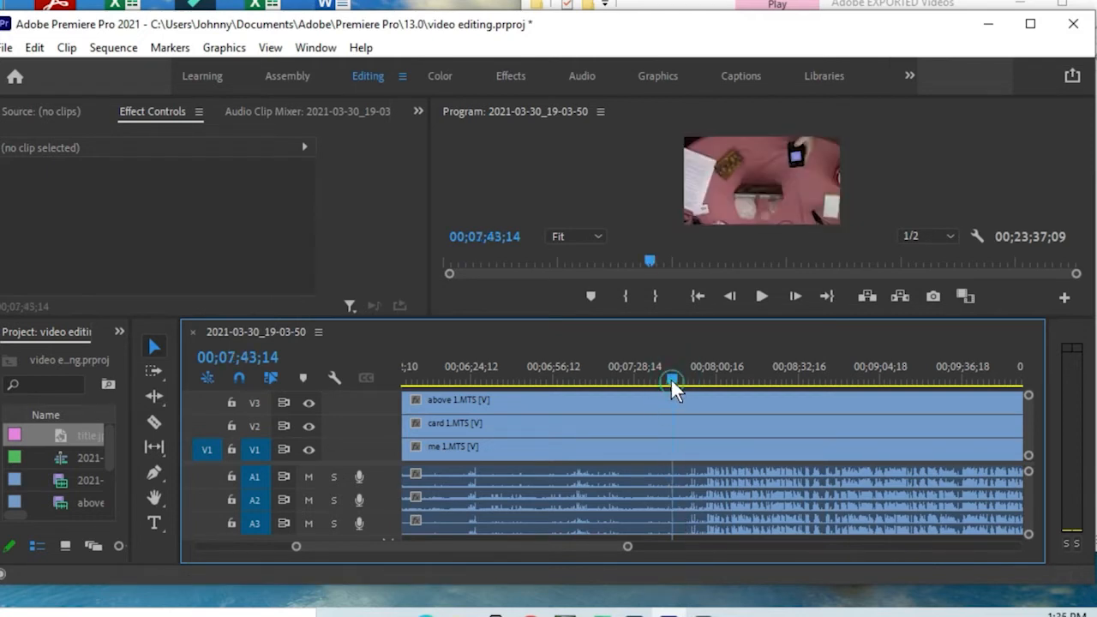
left_click(691, 378)
left_click_drag(689, 376, 700, 380)
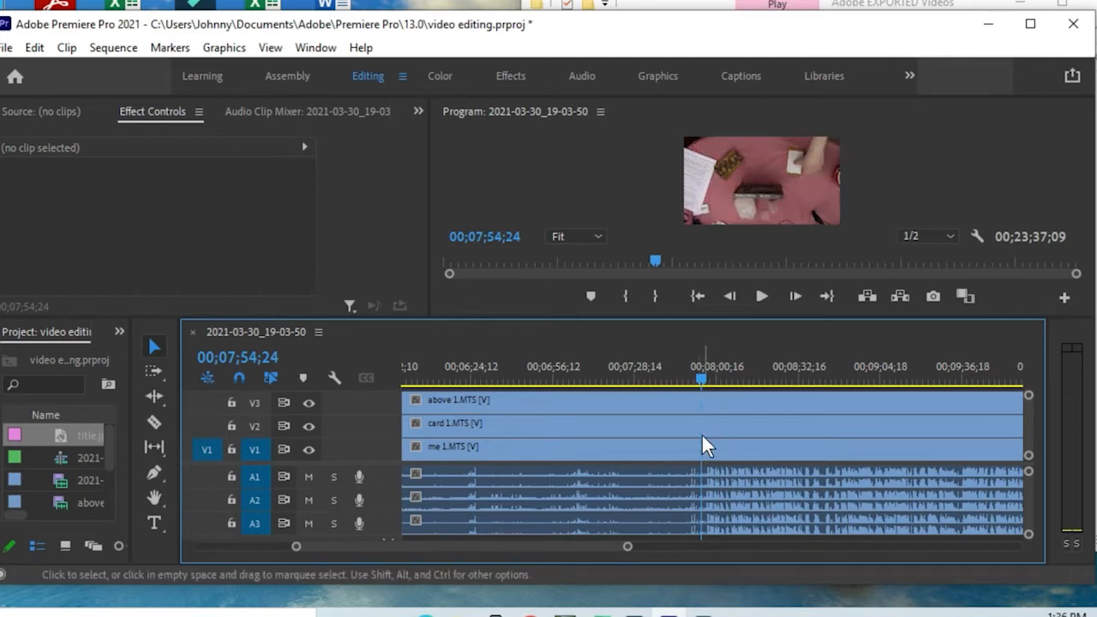
left_click(152, 422)
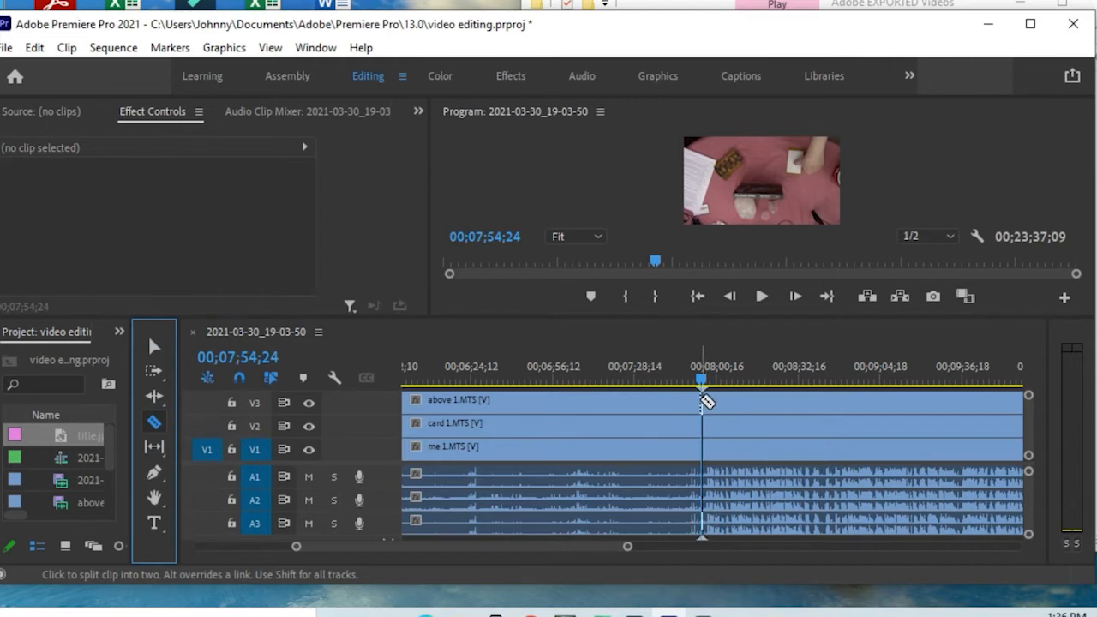
left_click(703, 400)
left_click(708, 425)
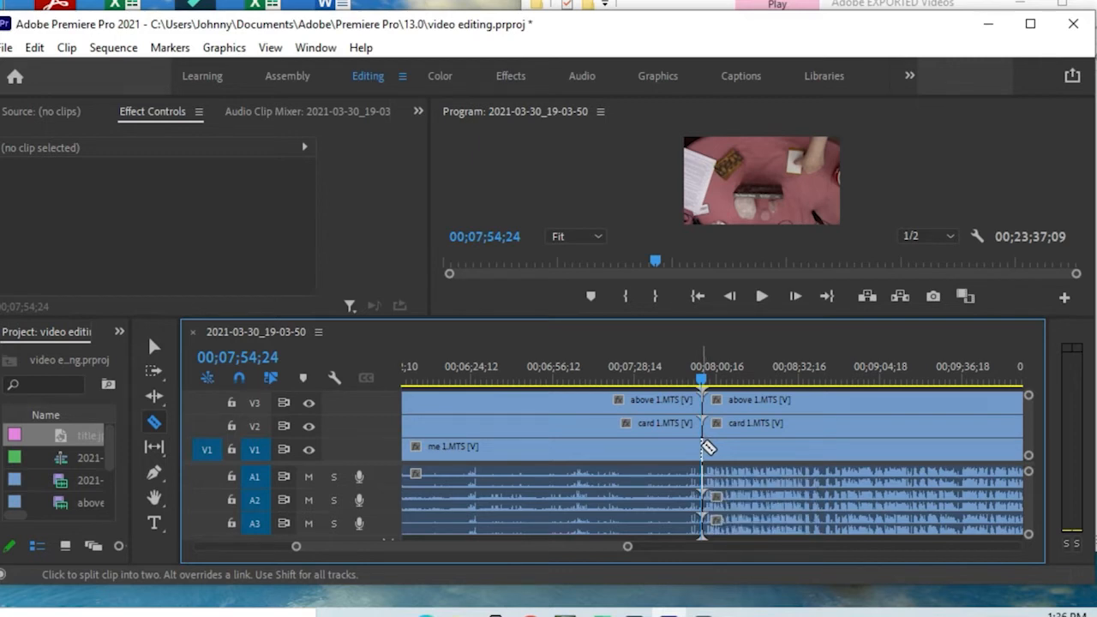
left_click(706, 444)
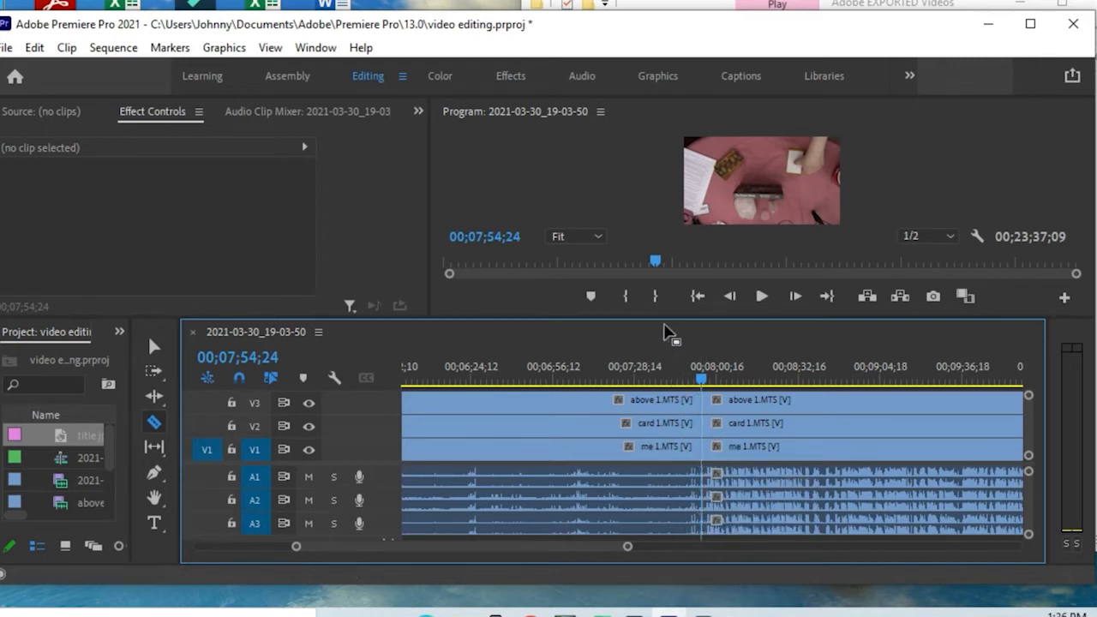
left_click(152, 344)
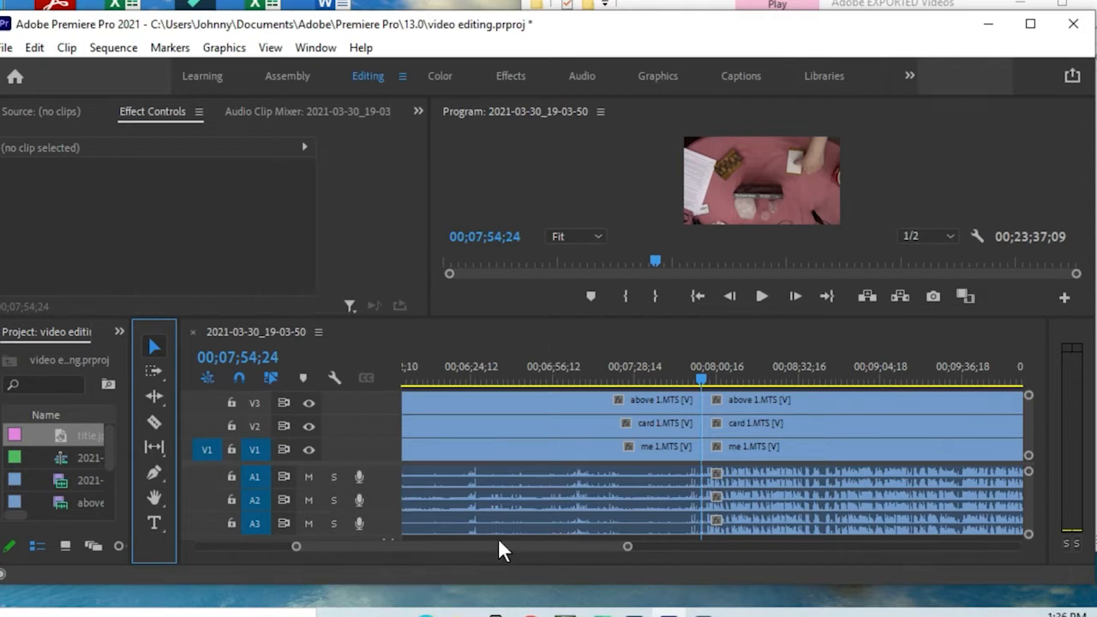
Enlarge the timeline area and ripple delete the portions of all three camera clips before the cut.
left_click_drag(501, 316, 502, 283)
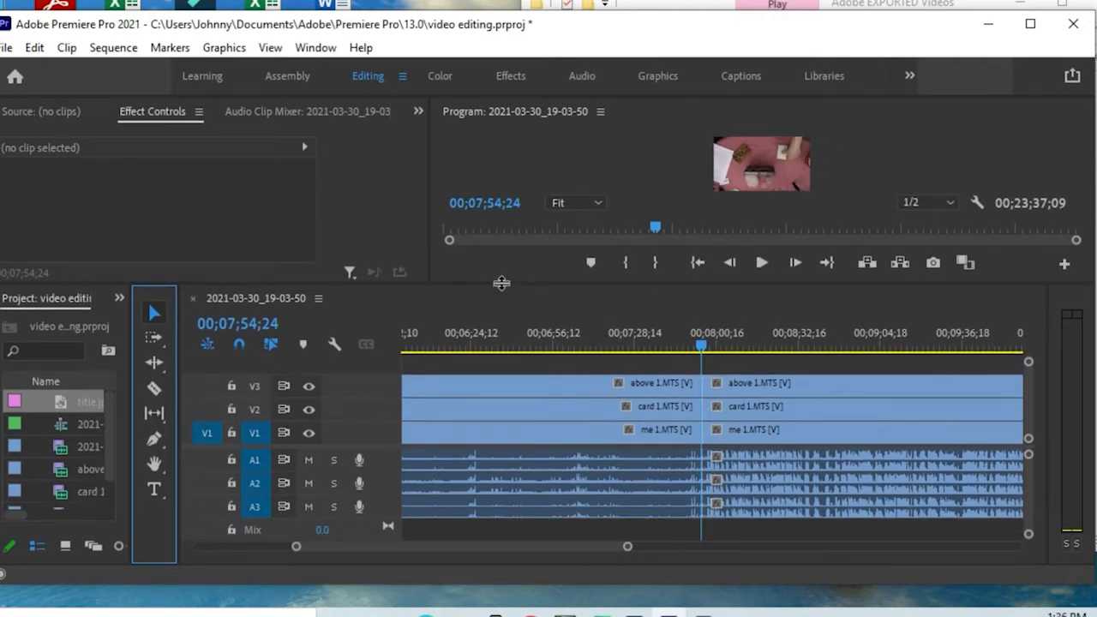
left_click(523, 524)
left_click_drag(523, 524, 523, 362)
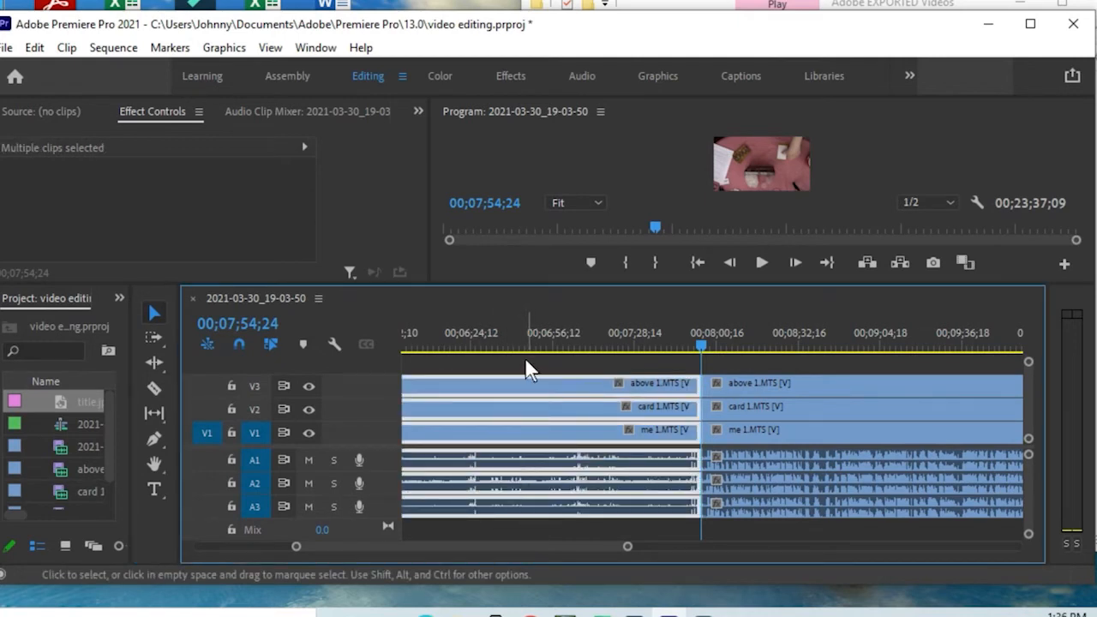
left_click_drag(701, 340, 526, 352)
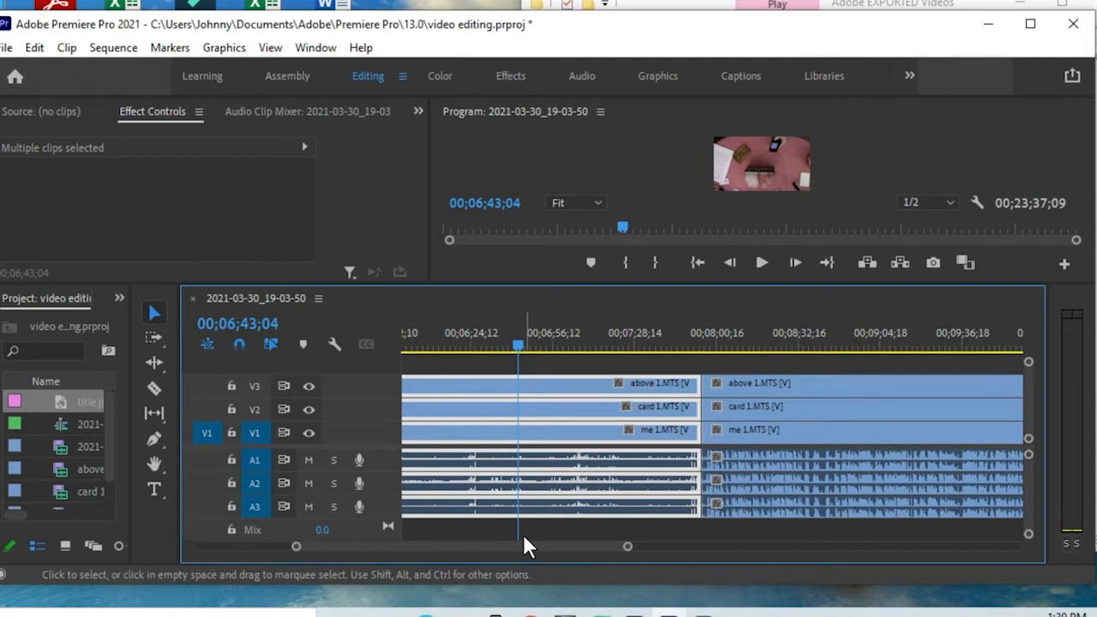
key("shift+Delete")
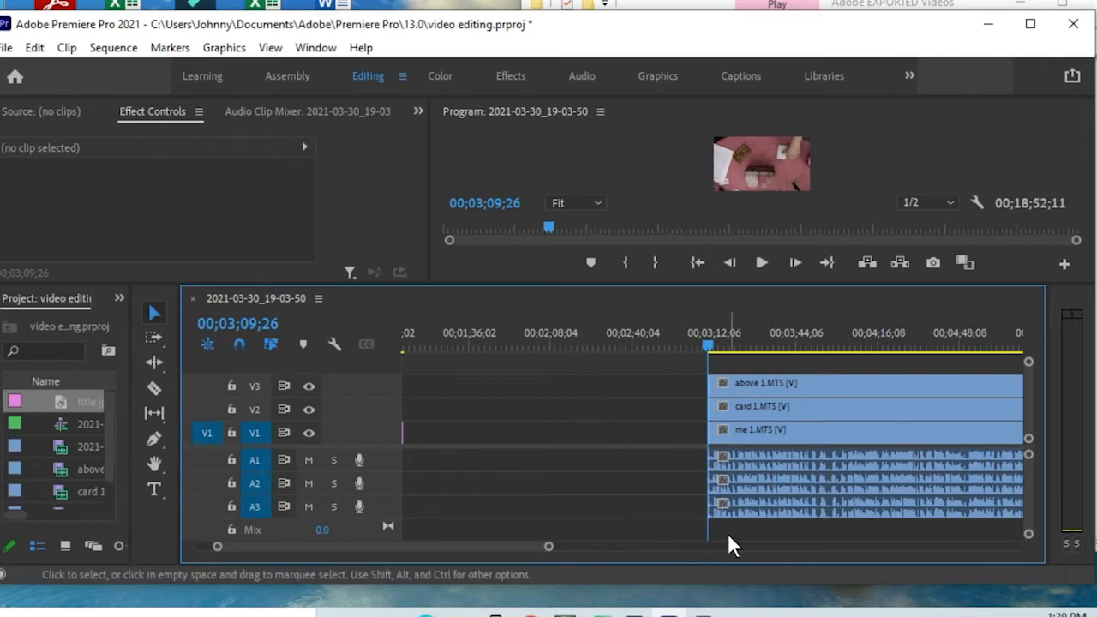
Place the playhead at the end of me 1.MTS, at 00;18;52;24.
left_click_drag(527, 547, 548, 548)
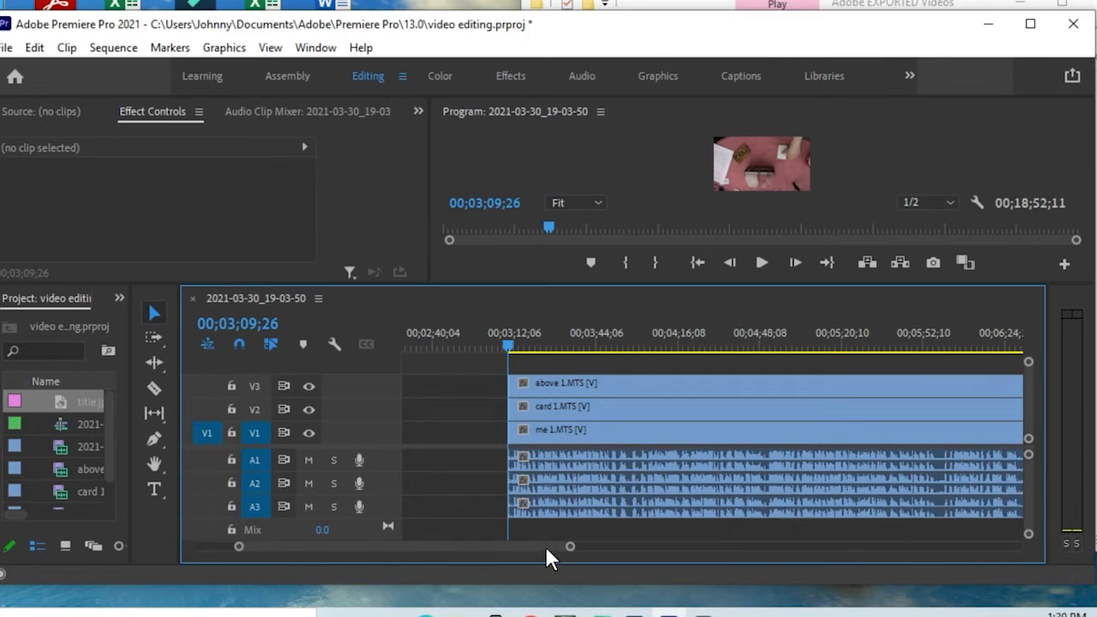
left_click_drag(547, 547, 784, 555)
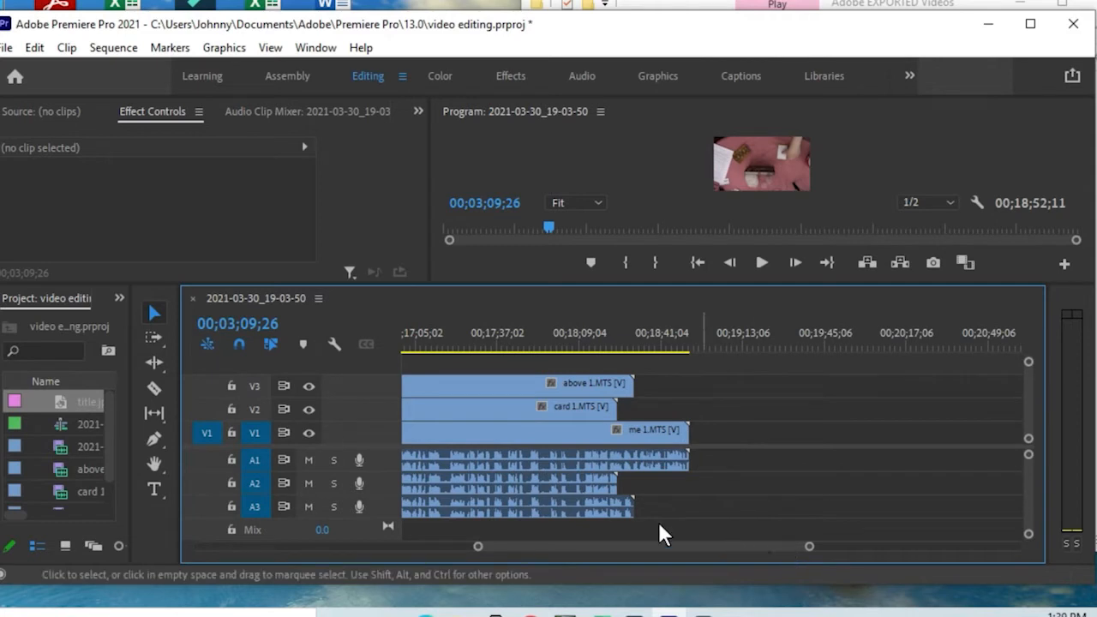
left_click(688, 330)
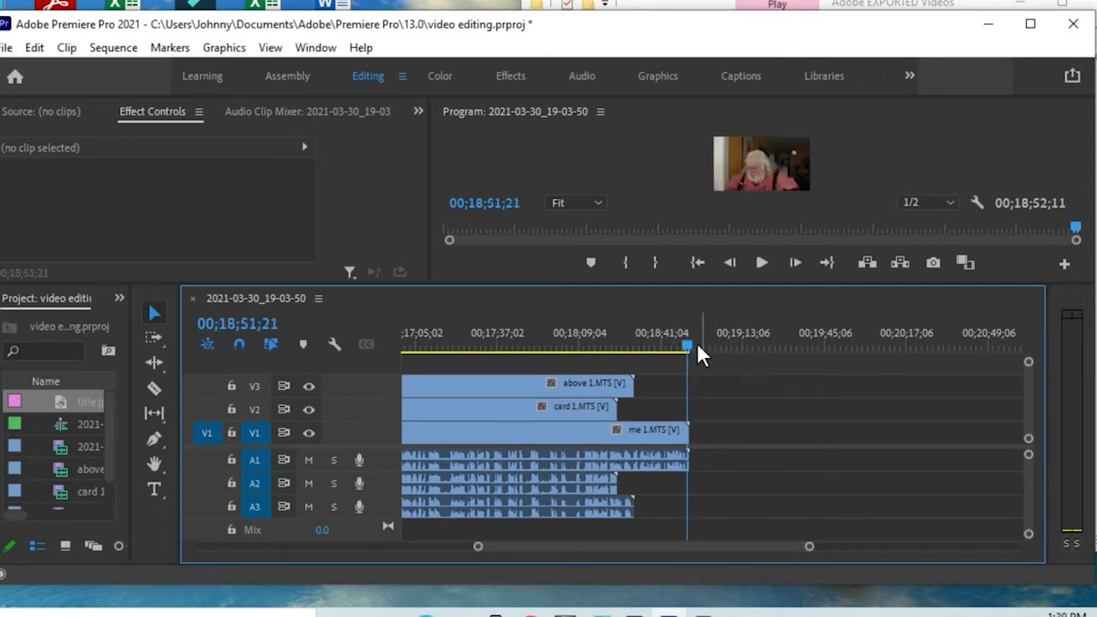
mouse_move(688, 343)
left_mouse_down()
mouse_move(700, 342)
mouse_move(690, 343)
left_mouse_up()
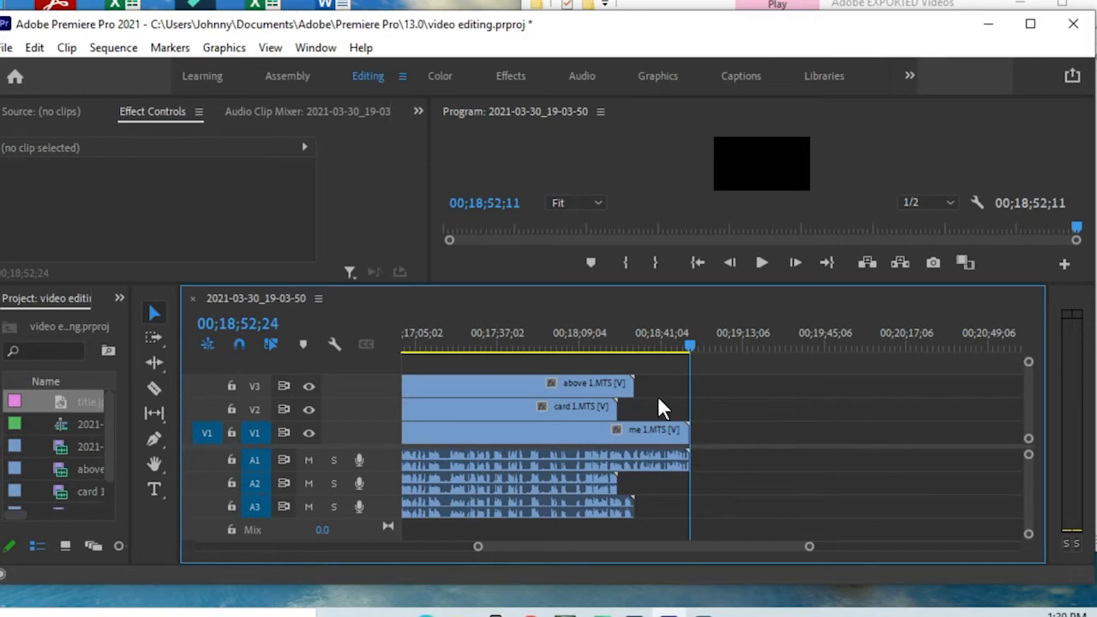
key("ctrl+m")
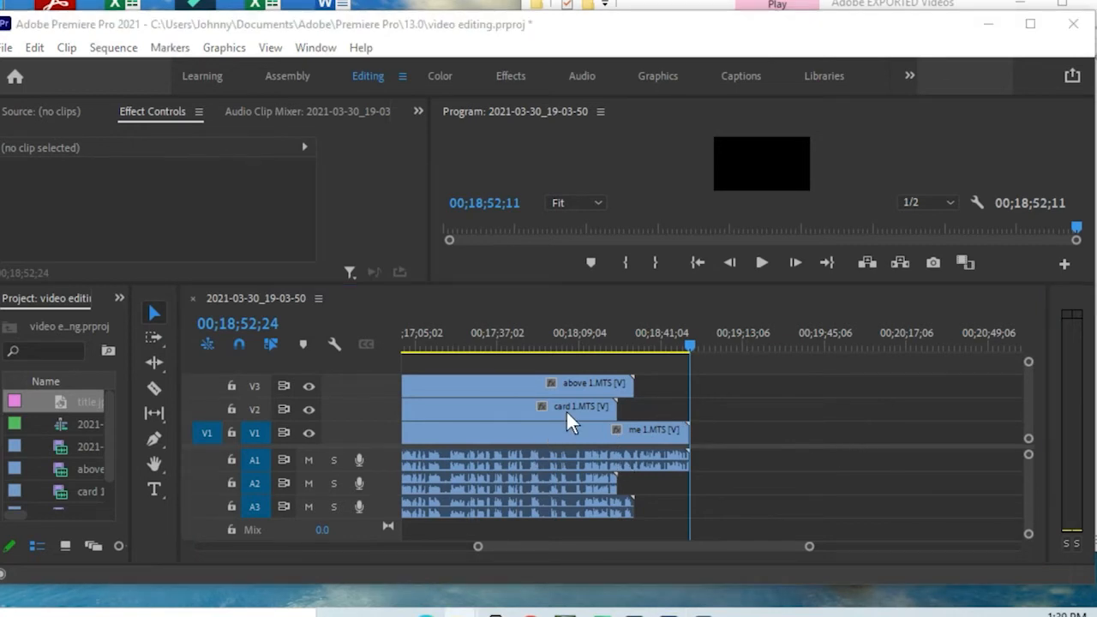
left_click_drag(491, 427, 712, 428)
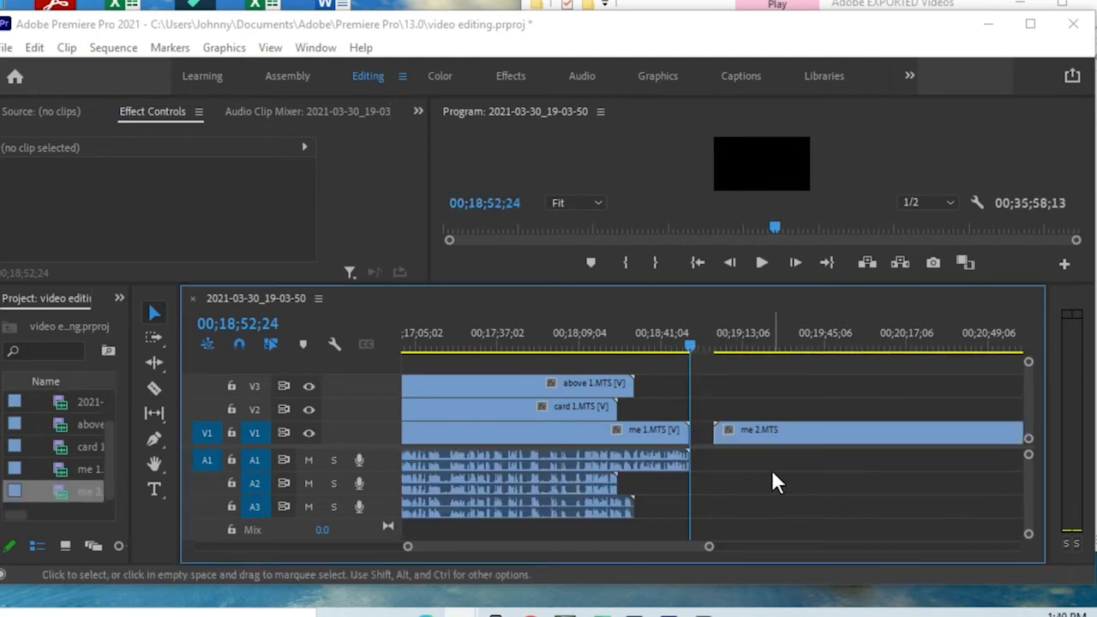
left_click(753, 435)
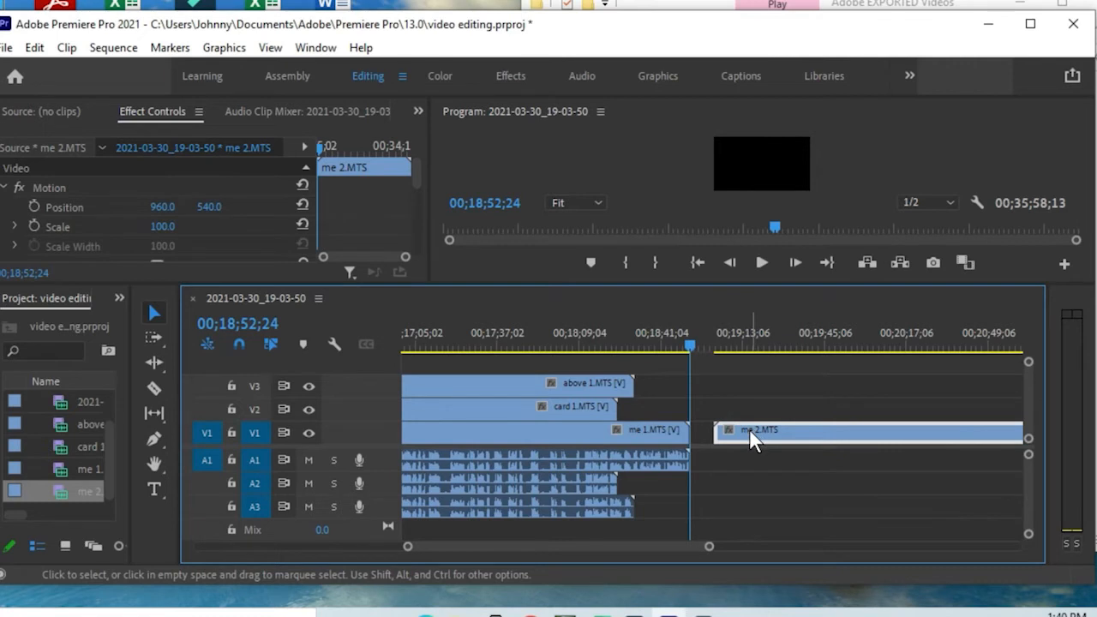
key("Delete")
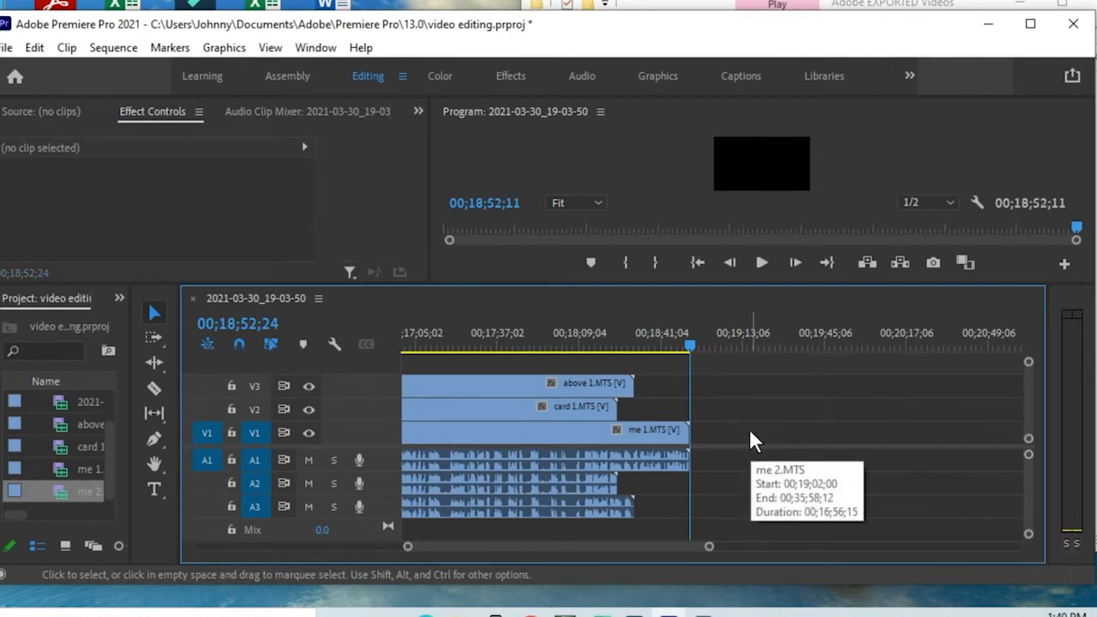
Add me 2, card 2 and above 2 directly after their matching clips on V1, V2 and V3, and move the playhead to 00;19;24;20.
left_click_drag(58, 491, 696, 456)
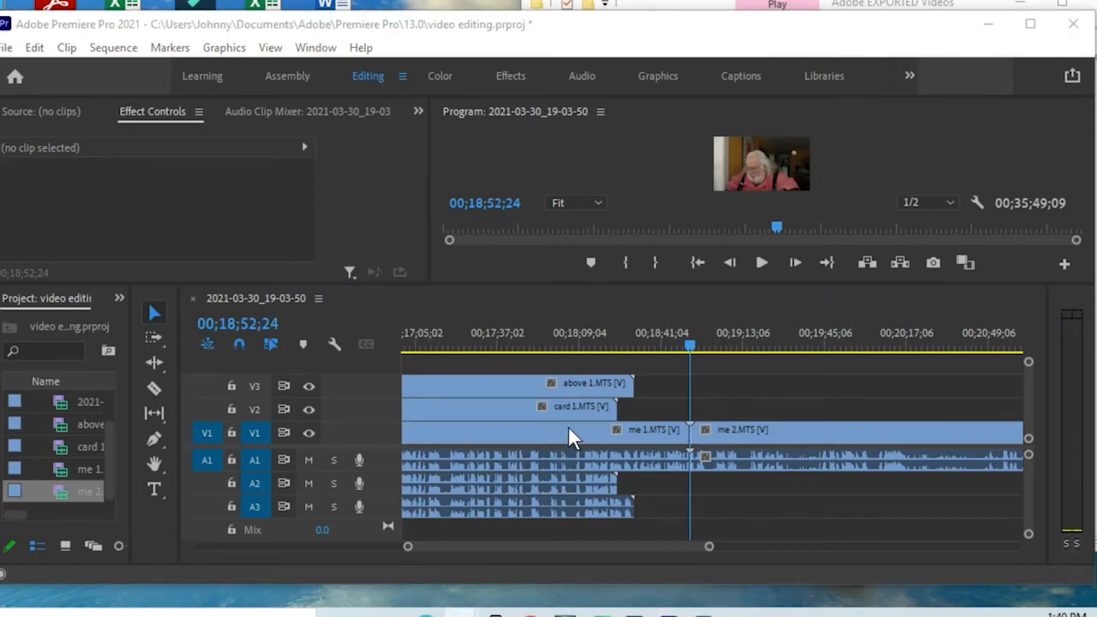
left_click_drag(101, 491, 621, 477)
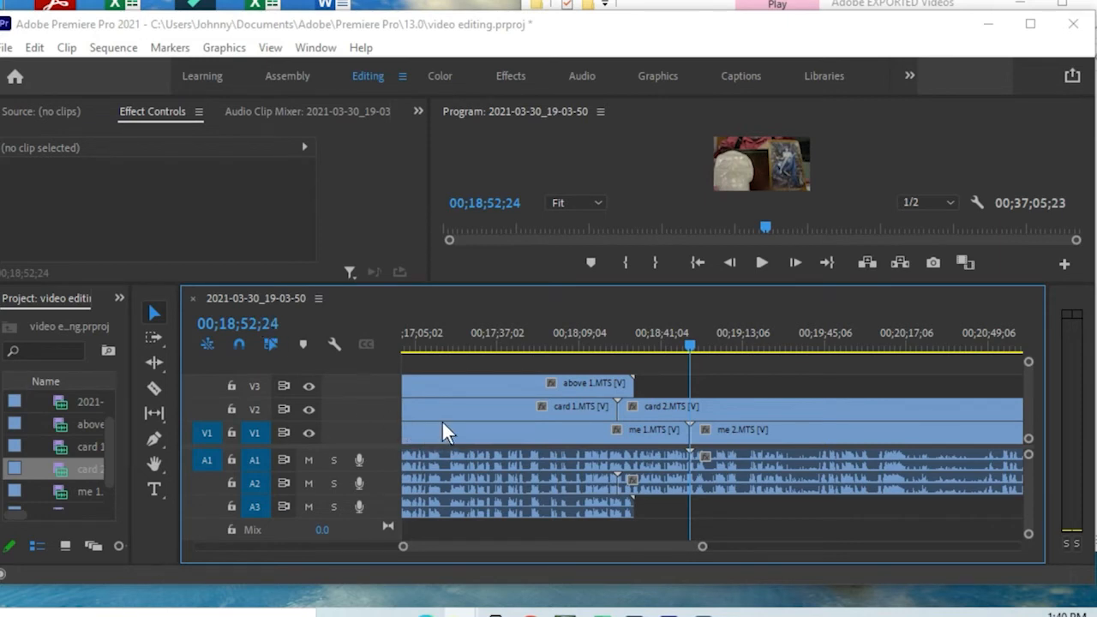
left_click_drag(551, 401, 638, 391)
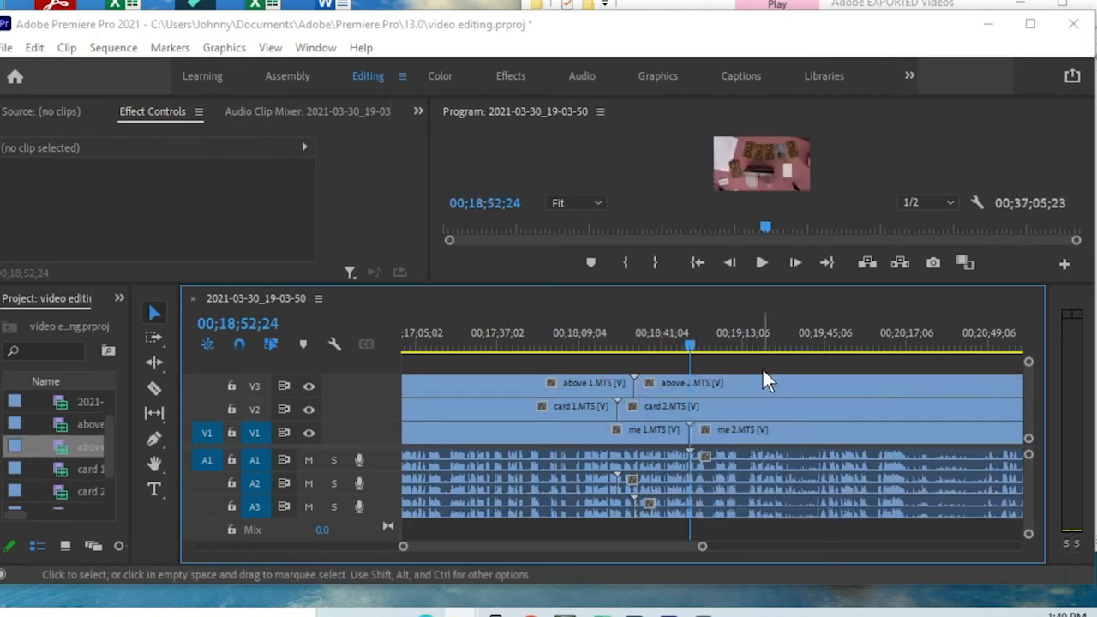
left_click_drag(685, 342, 769, 324)
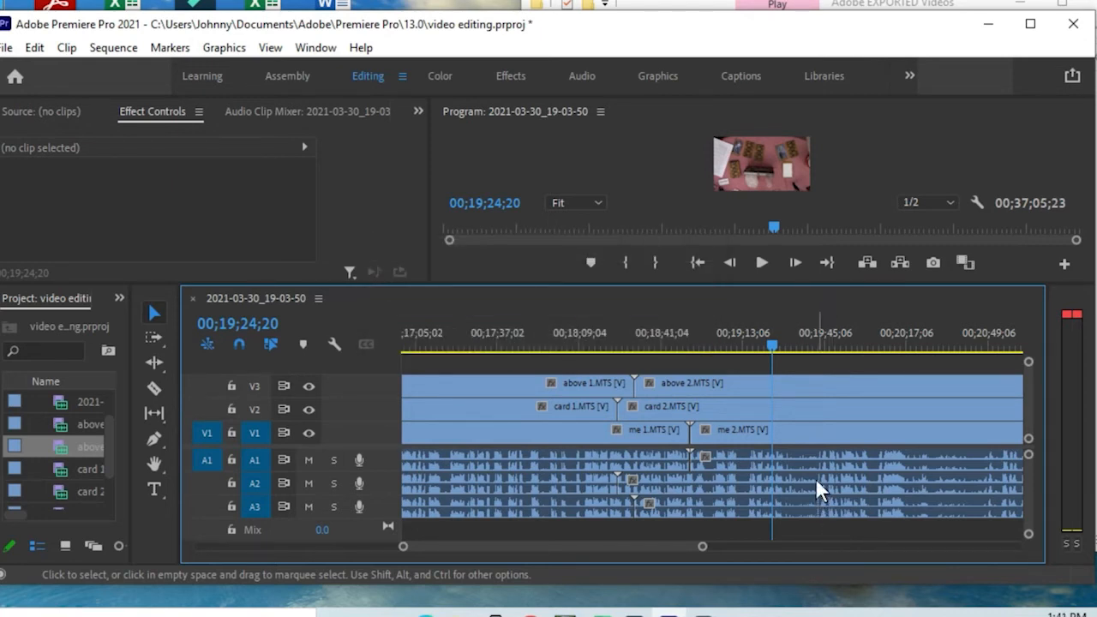
Adjust the audio gain of me 1.MTS on track A1 by -5 dB.
left_click_drag(582, 550, 418, 563)
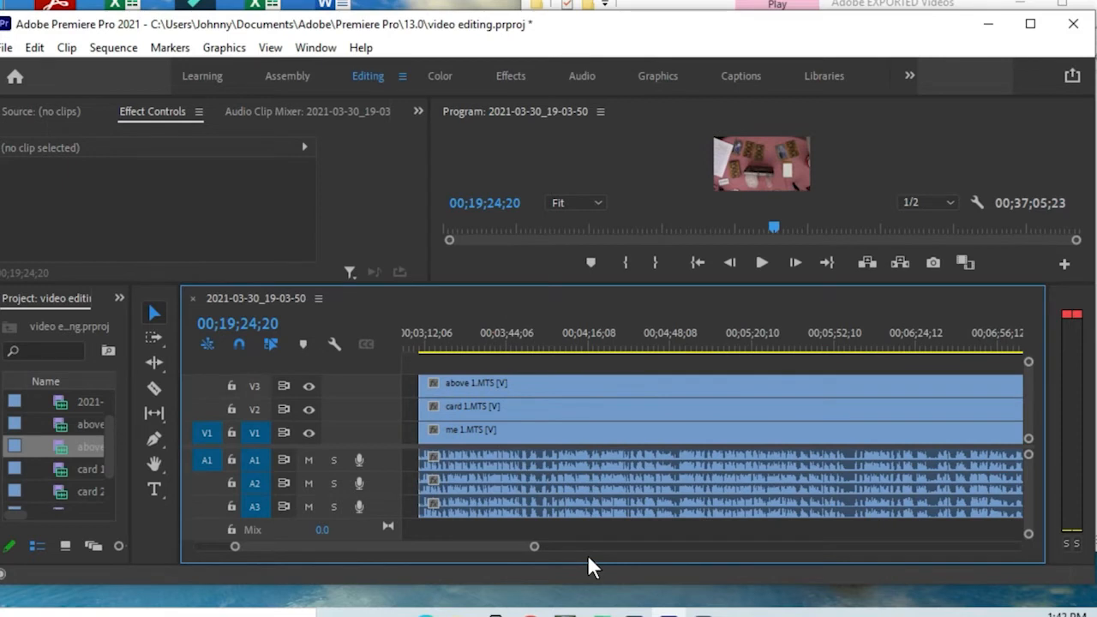
left_click(539, 464)
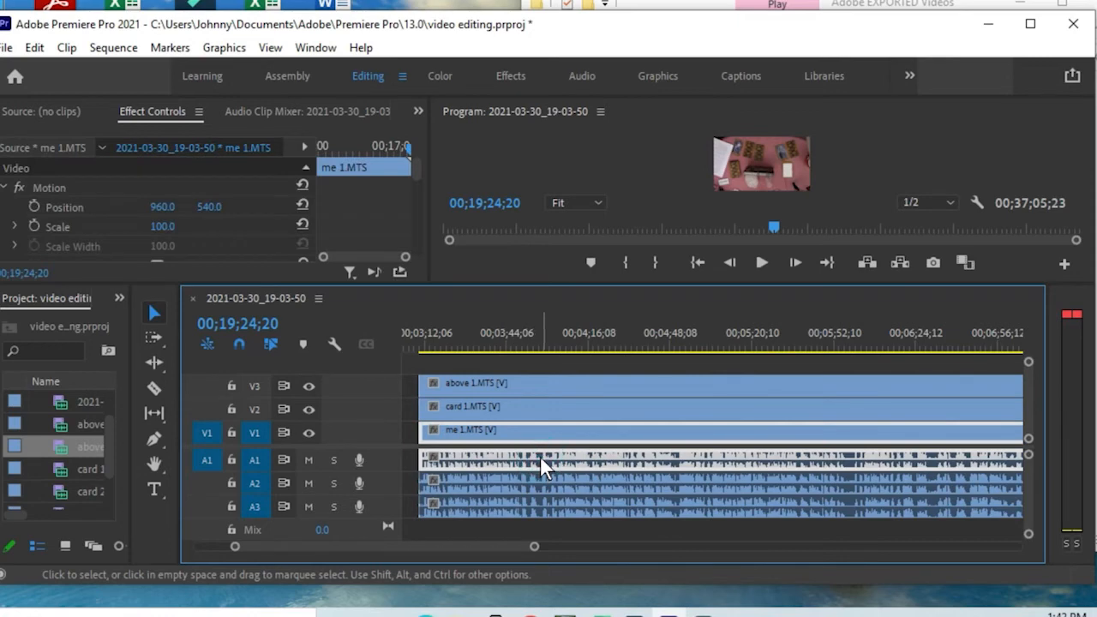
right_click(542, 454)
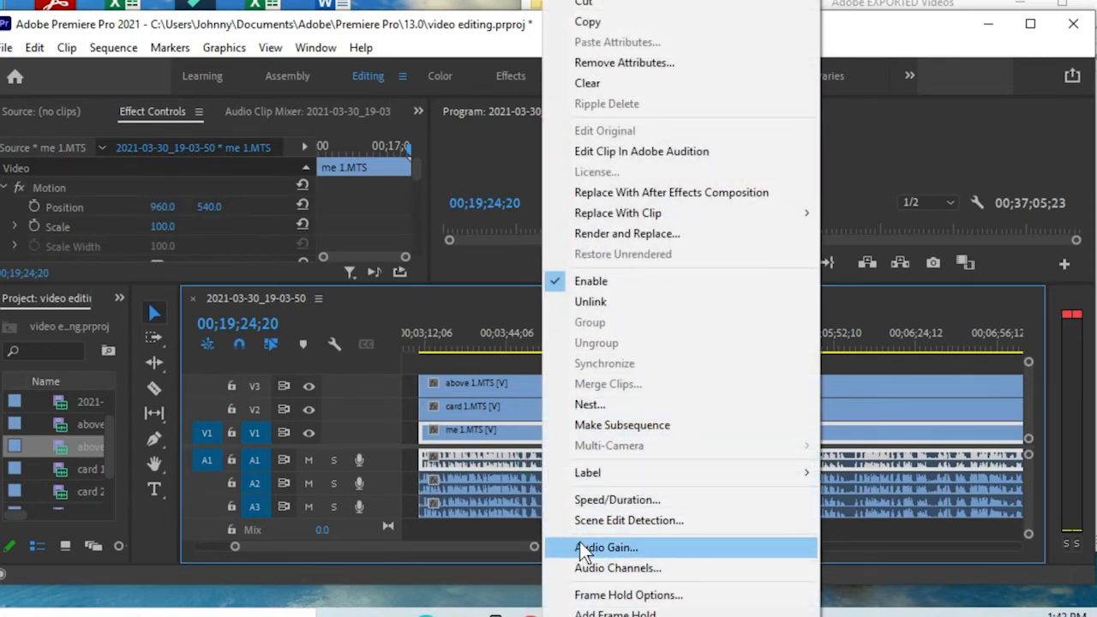
left_click(604, 547)
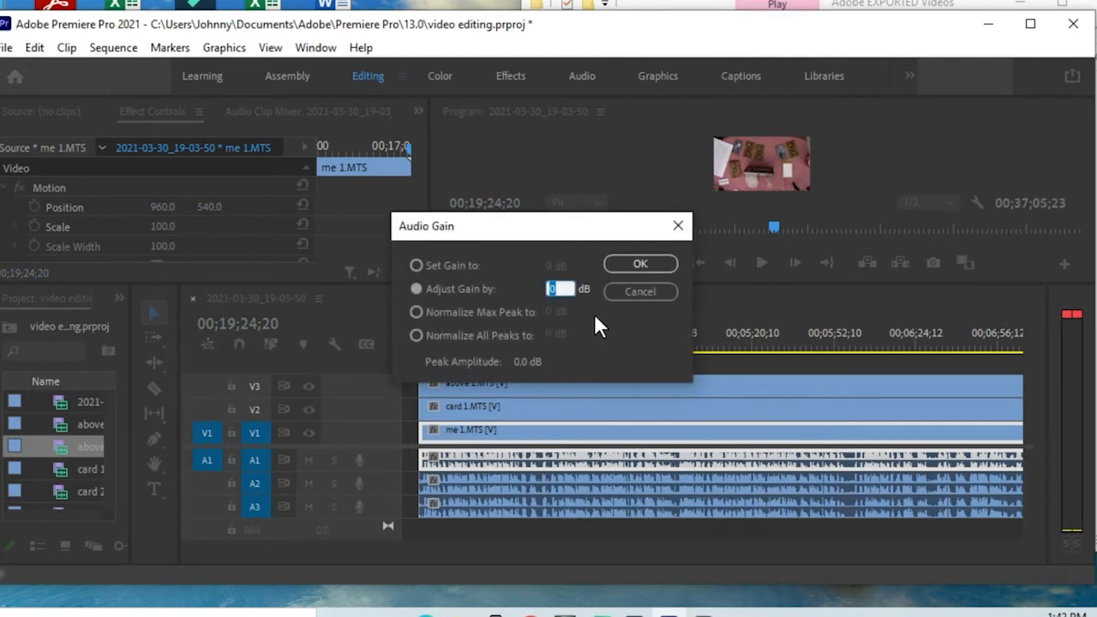
type("-5")
key("Return")
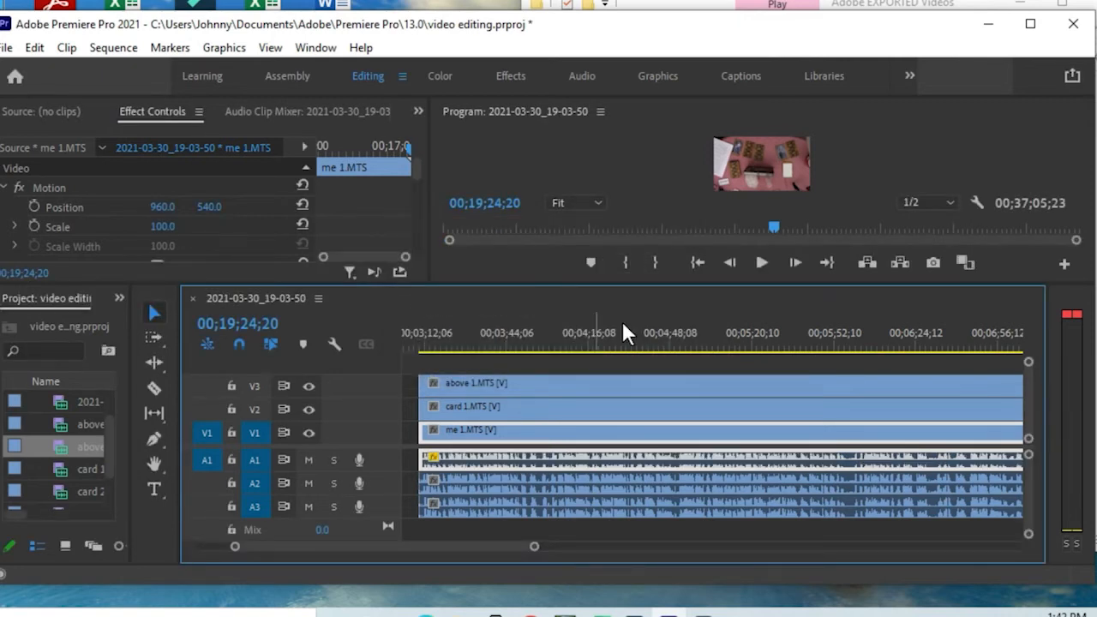
Adjust the audio gain of card 1.MTS on track A2 by -50 dB.
left_click(549, 476)
right_click(550, 482)
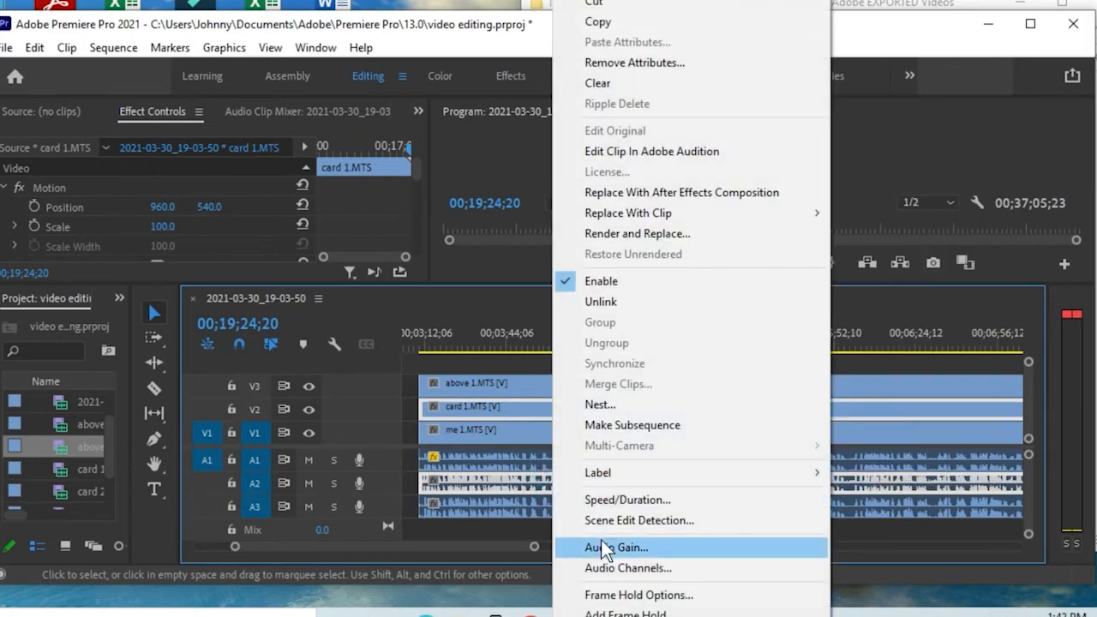
left_click(600, 539)
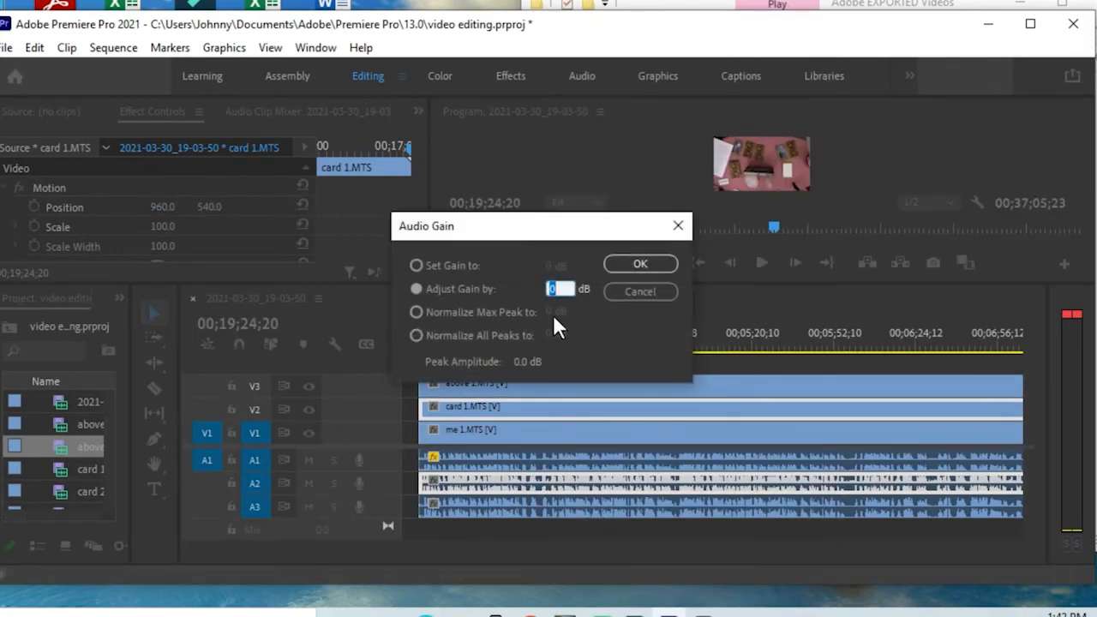
type("-50")
key("Return")
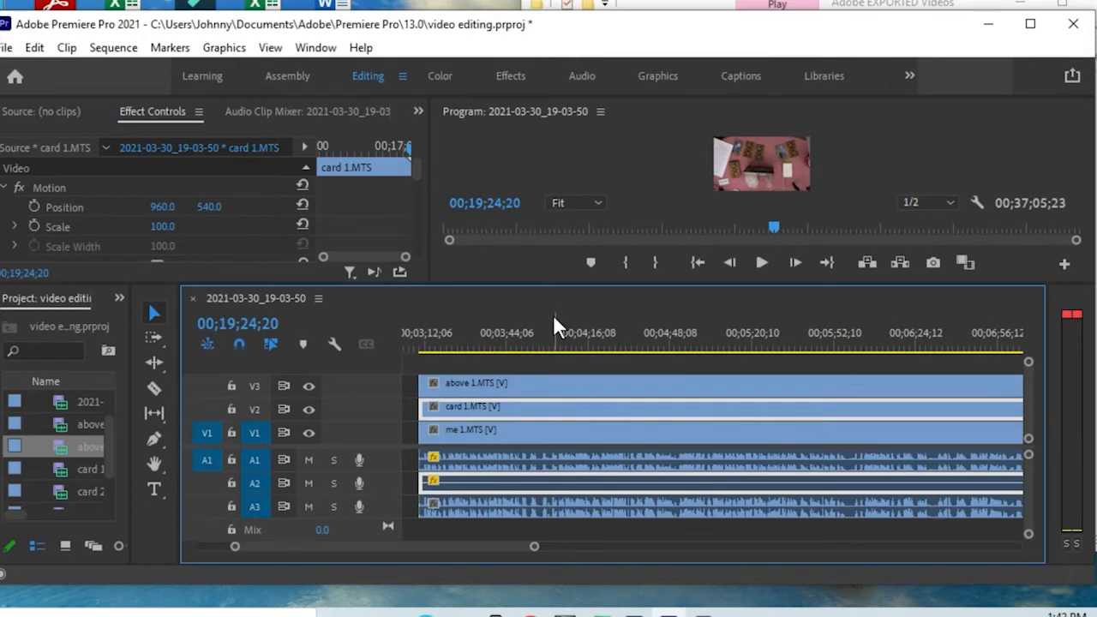
Adjust the audio gain of above 1.MTS on track A3 by -50 dB and briefly play the sequence to check the sound.
left_click(572, 505)
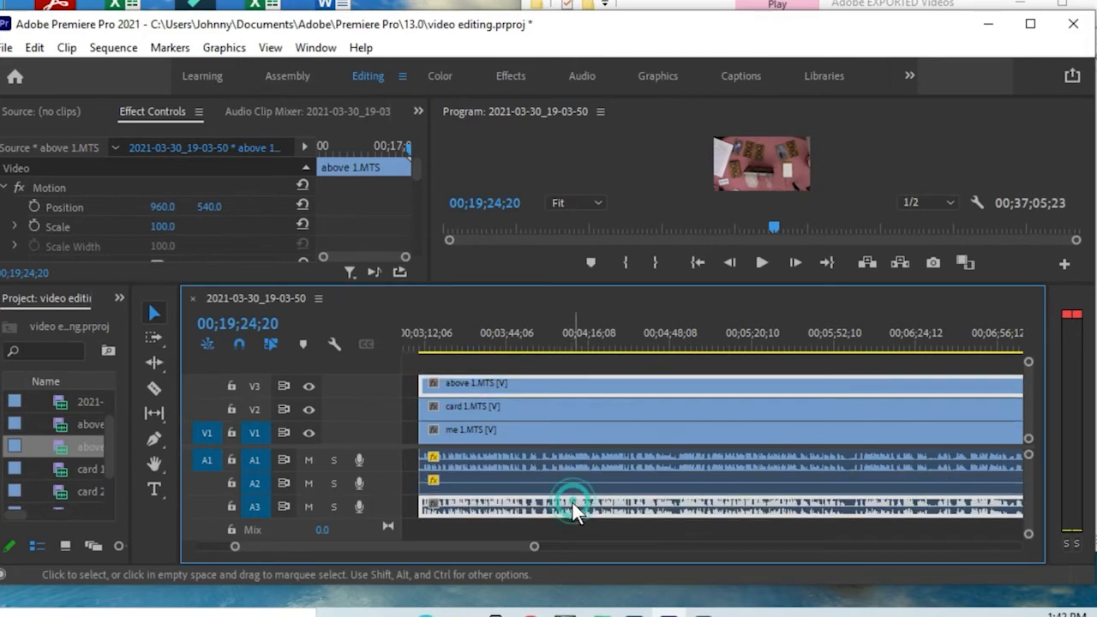
right_click(574, 505)
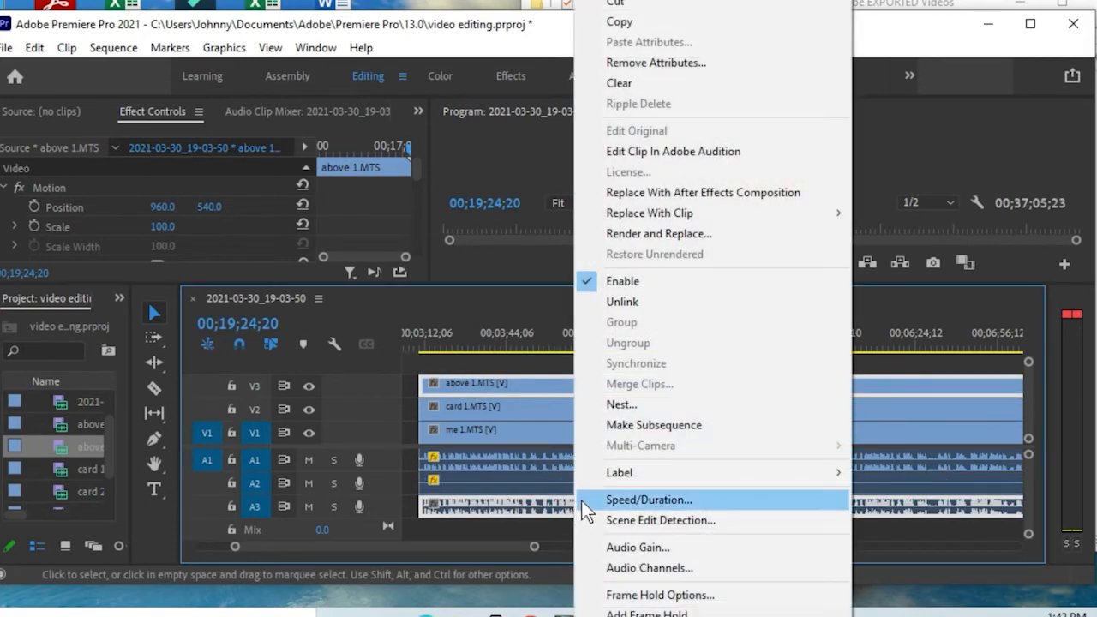
left_click(625, 546)
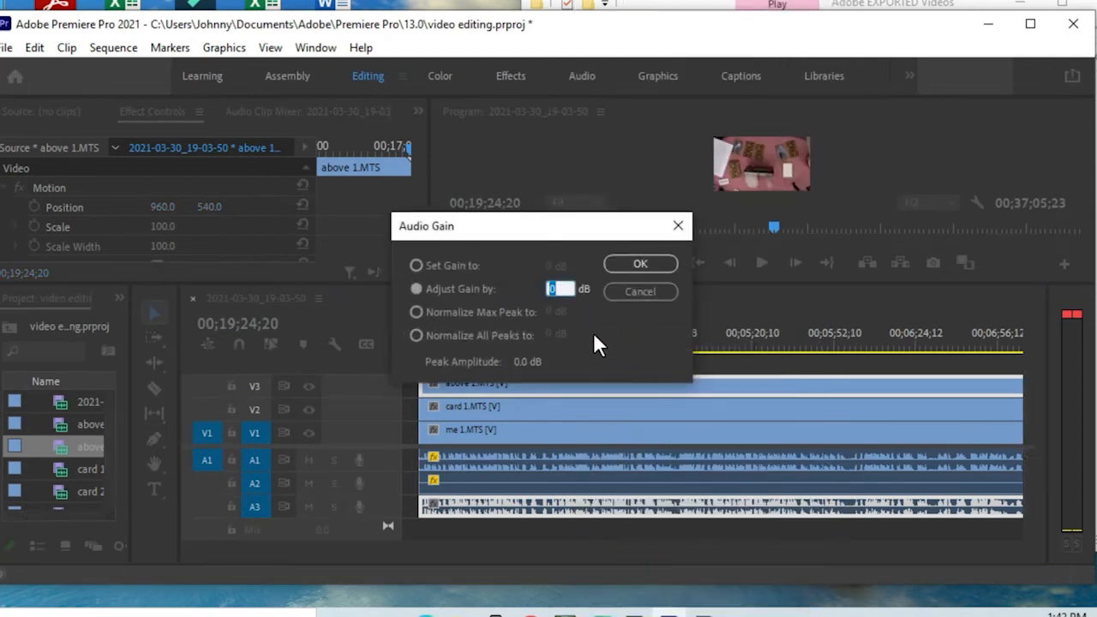
type("-50")
key("Return")
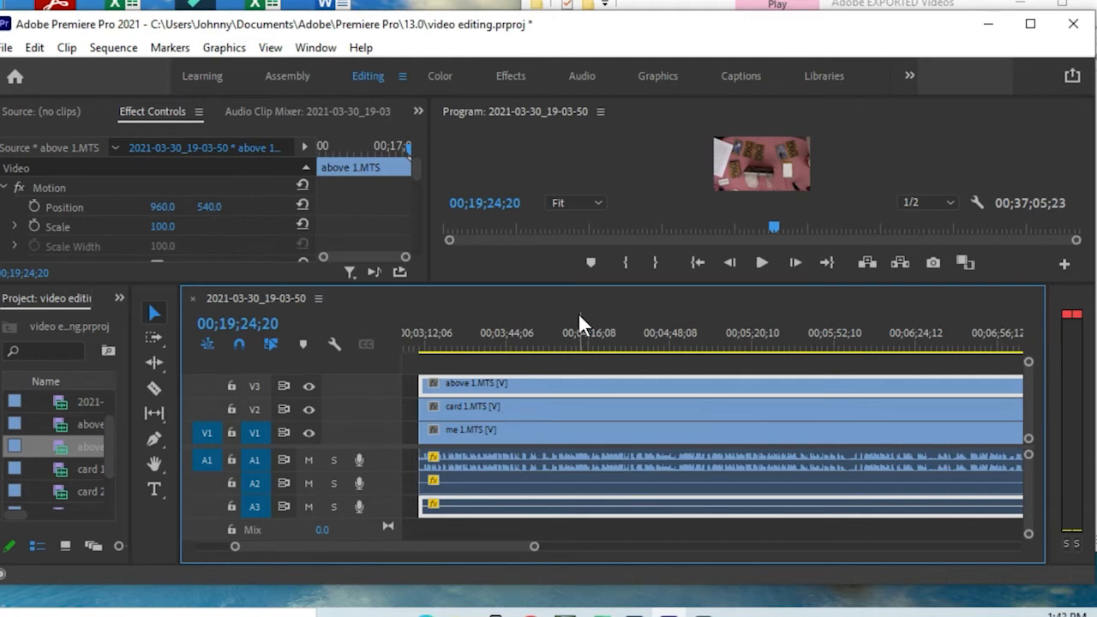
left_click(761, 263)
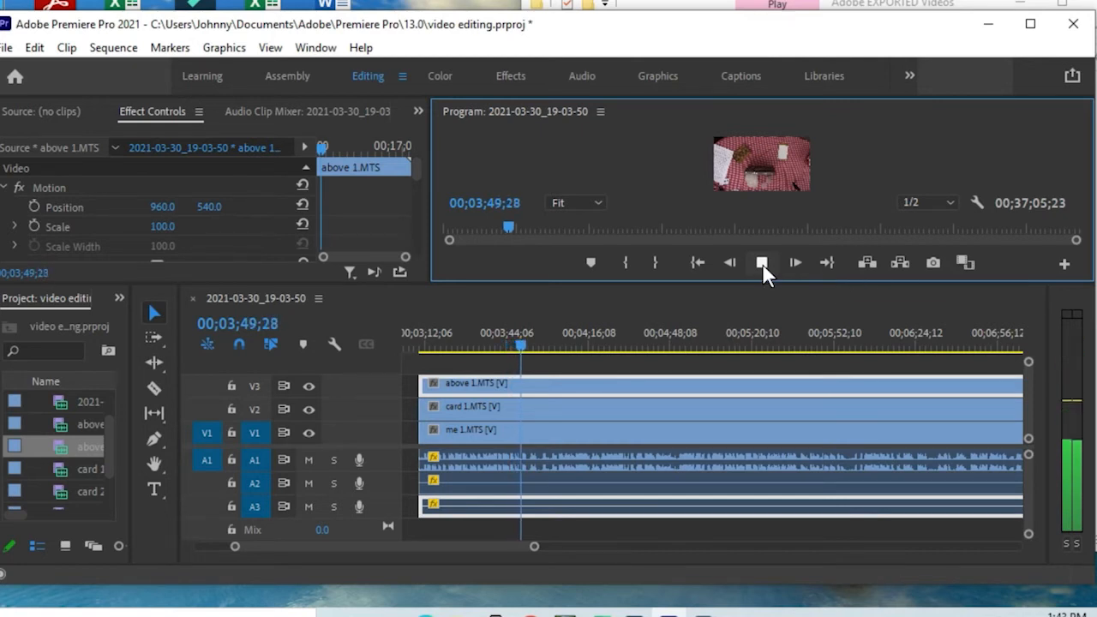
left_click(761, 262)
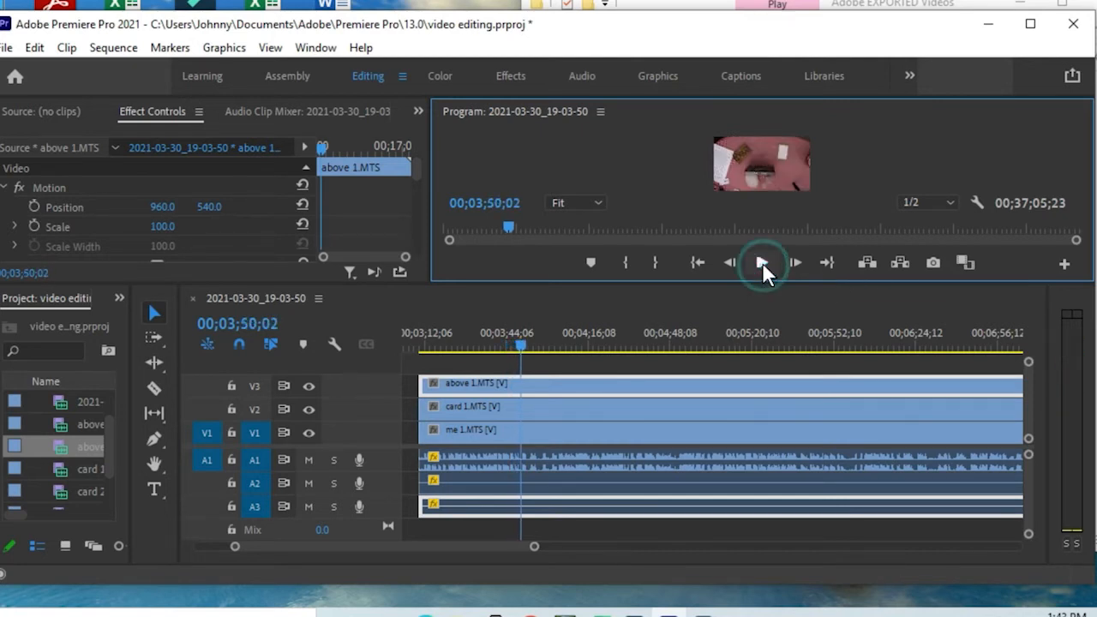
Disable the above 1.MTS and card 1.MTS clips on V3 and V2 so only me 1.MTS stays enabled.
left_click(575, 380)
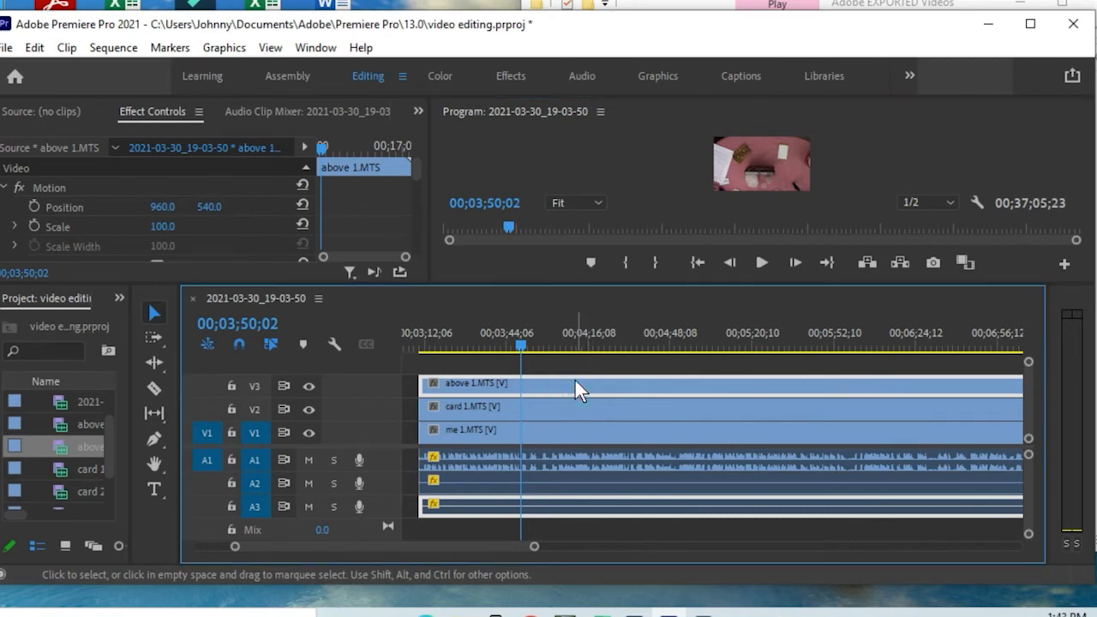
right_click(575, 380)
left_click(624, 281)
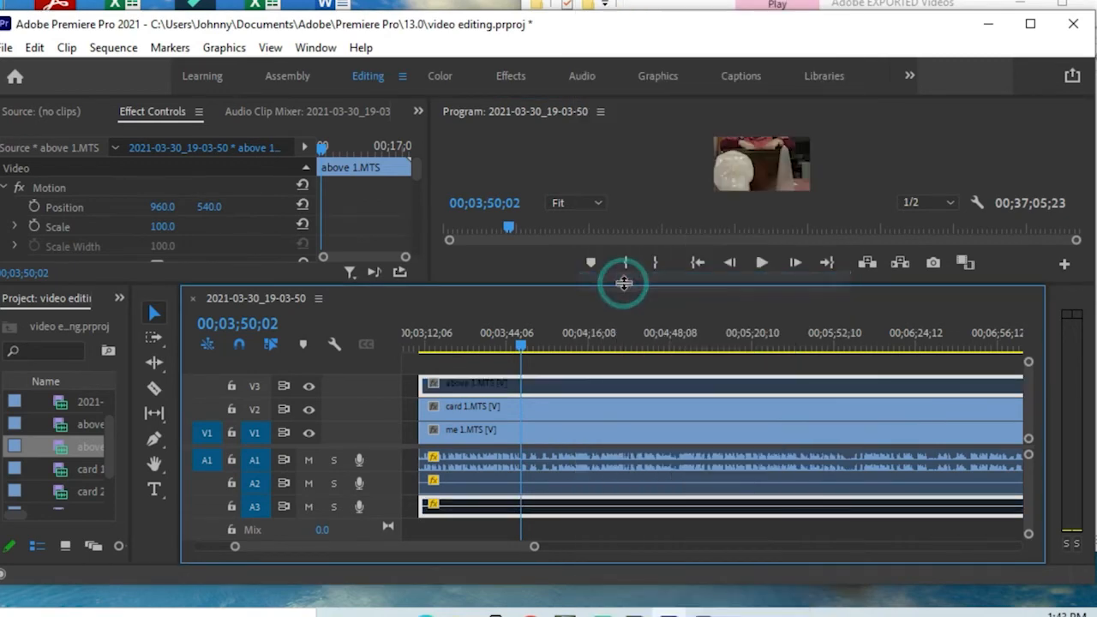
left_click(605, 403)
right_click(605, 402)
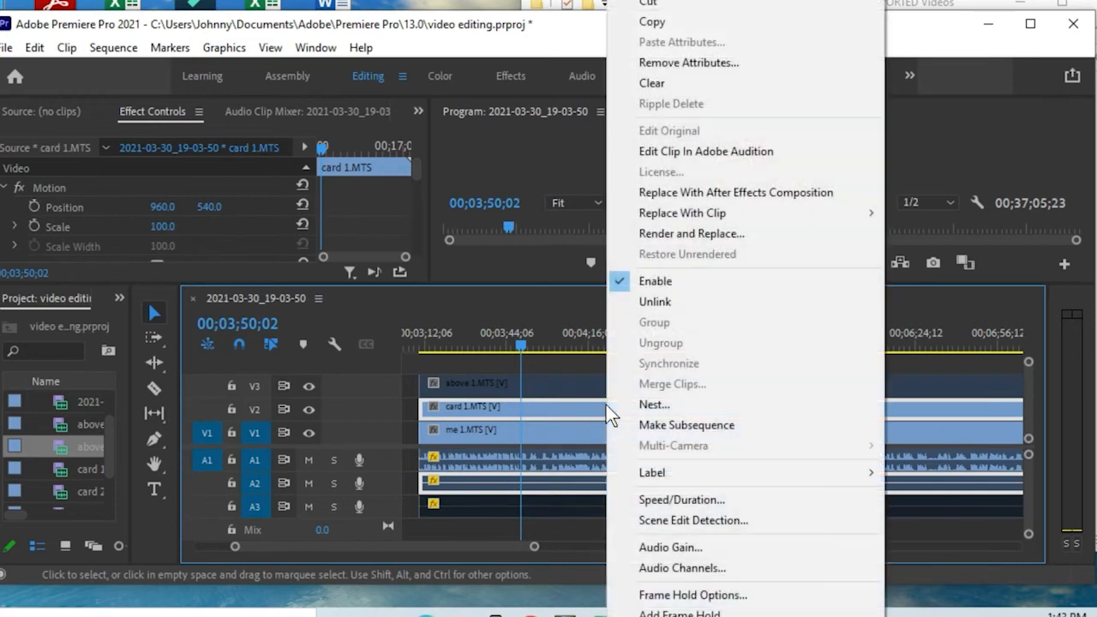
left_click(650, 283)
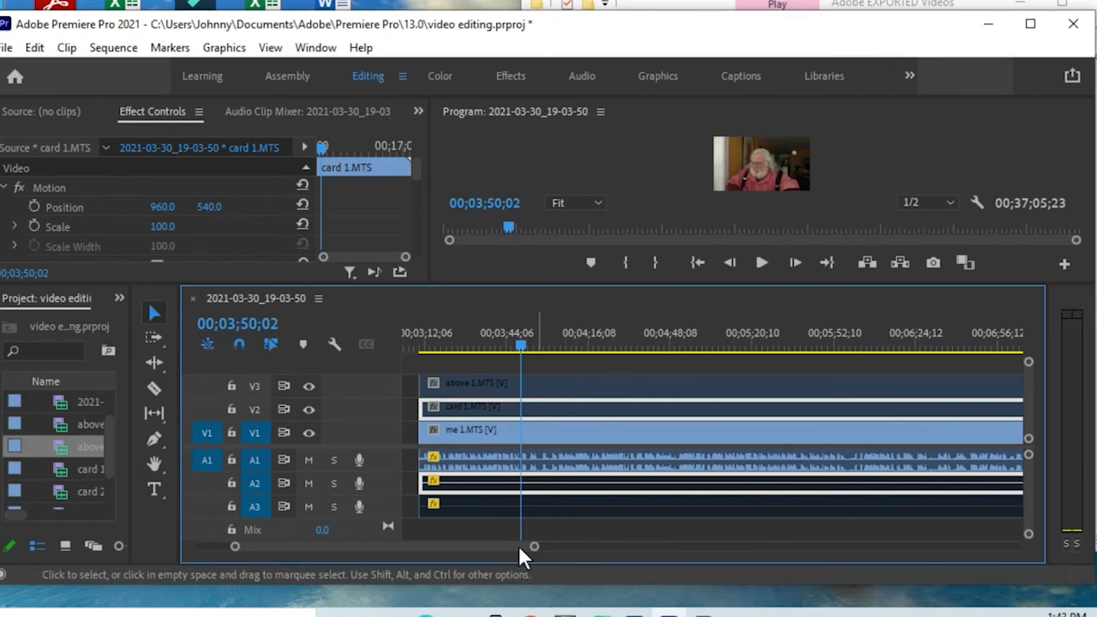
Adjust the audio gain of above 2.MTS on track A3 by -50 dB.
left_click_drag(511, 542, 689, 541)
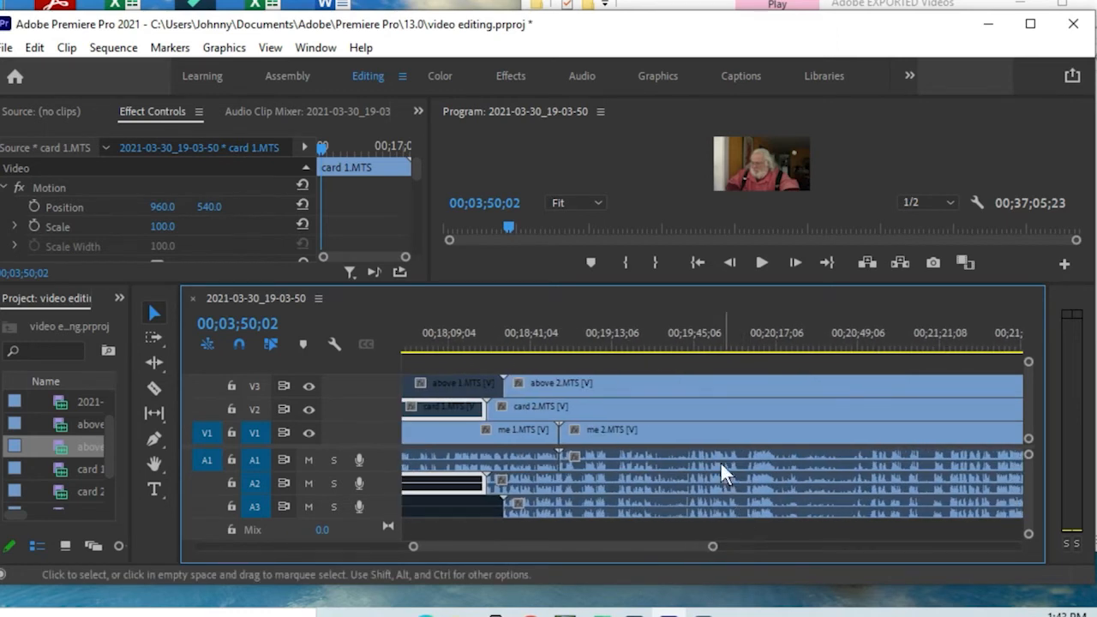
left_click(712, 378)
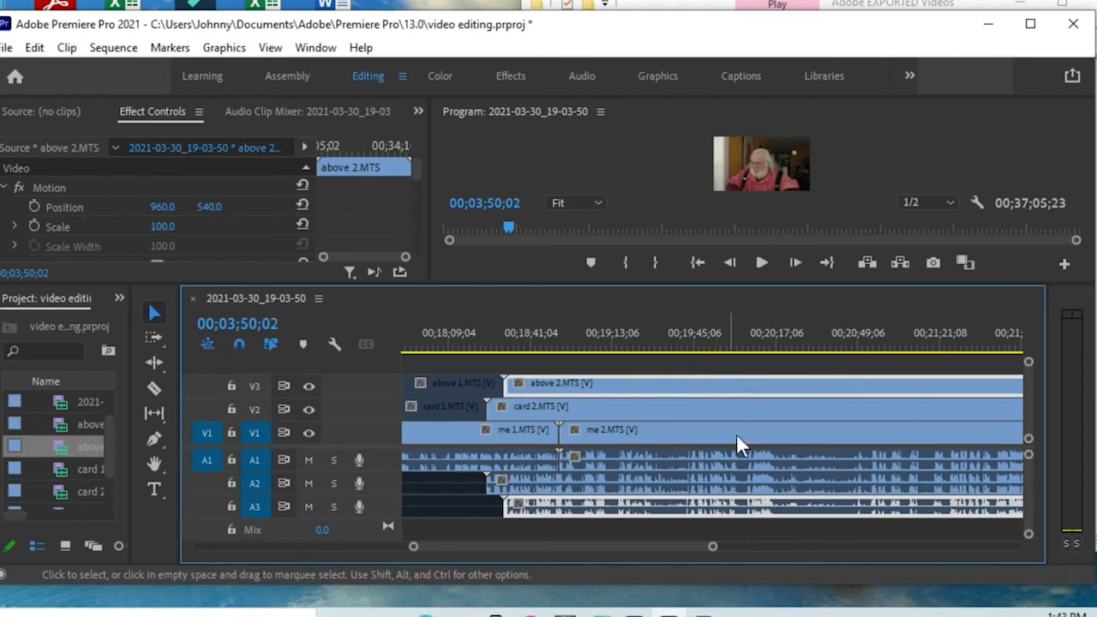
right_click(739, 512)
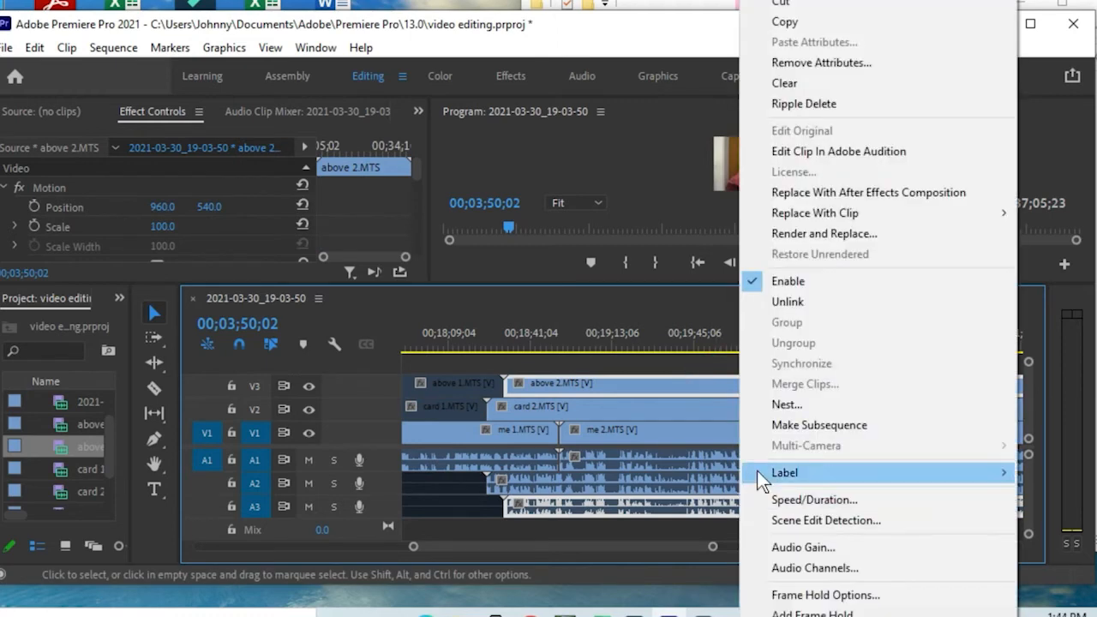
left_click(798, 547)
type("-50")
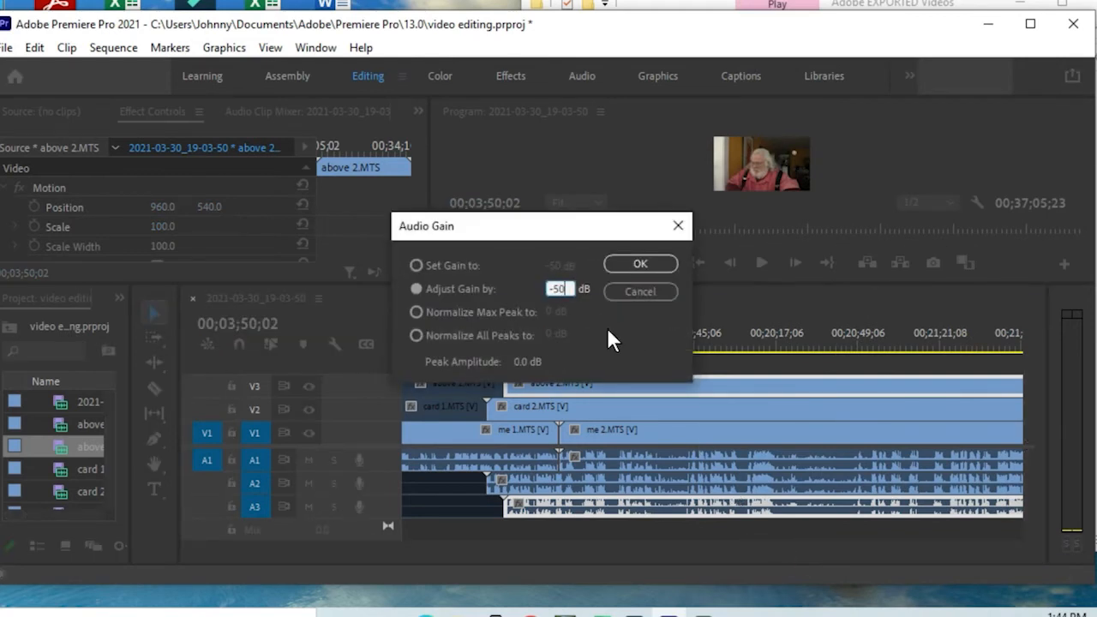
key("Return")
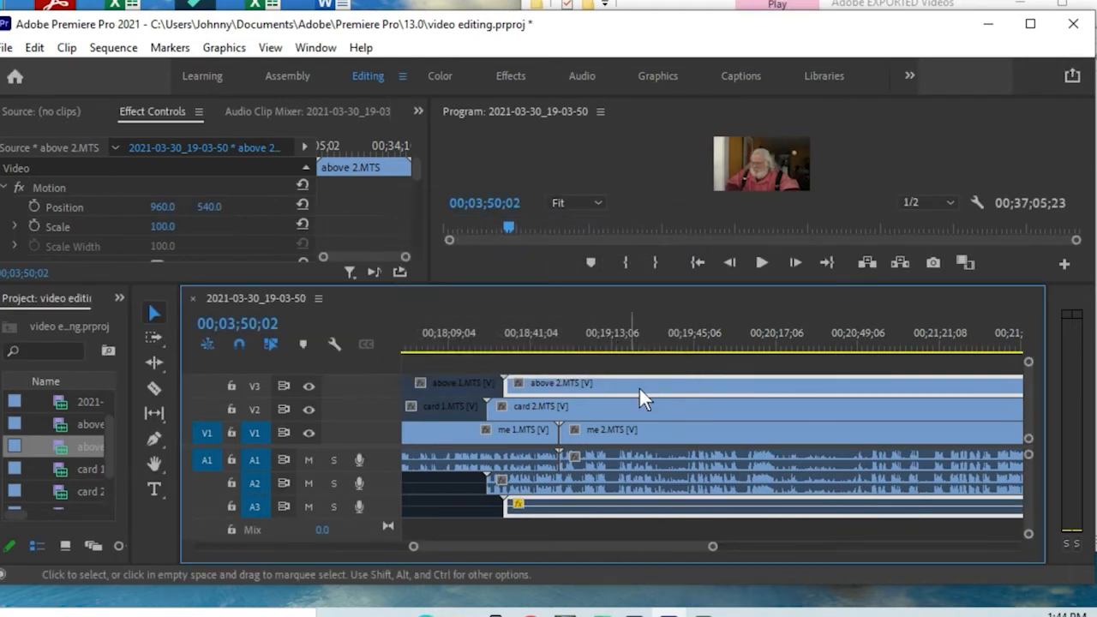
Adjust the audio gain of card 2.MTS on track A2 by -50 dB.
left_click(682, 483)
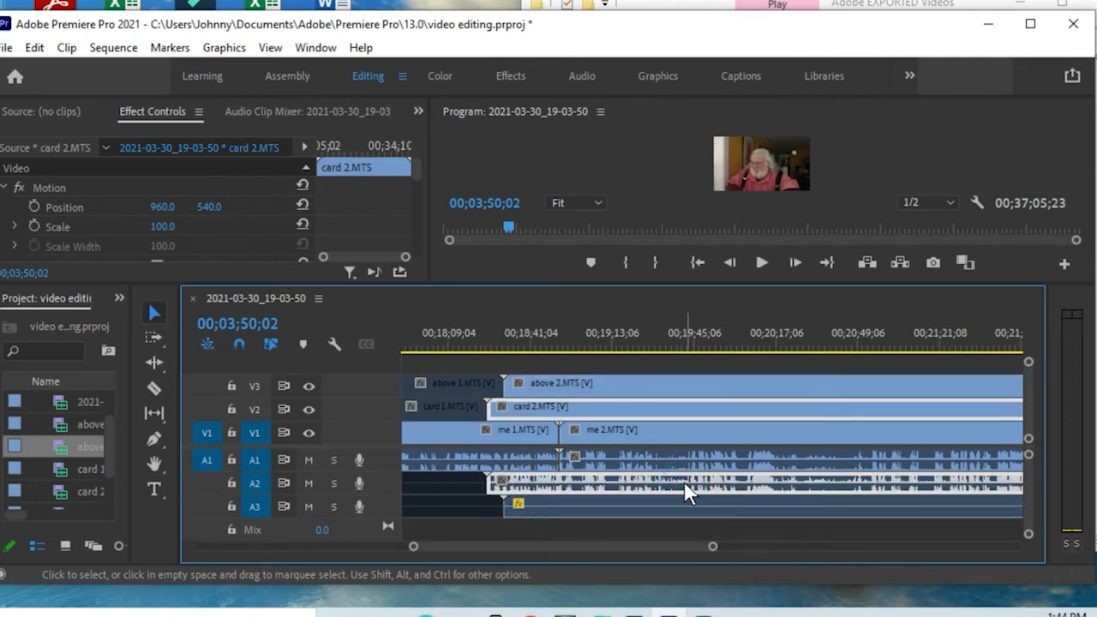
right_click(681, 478)
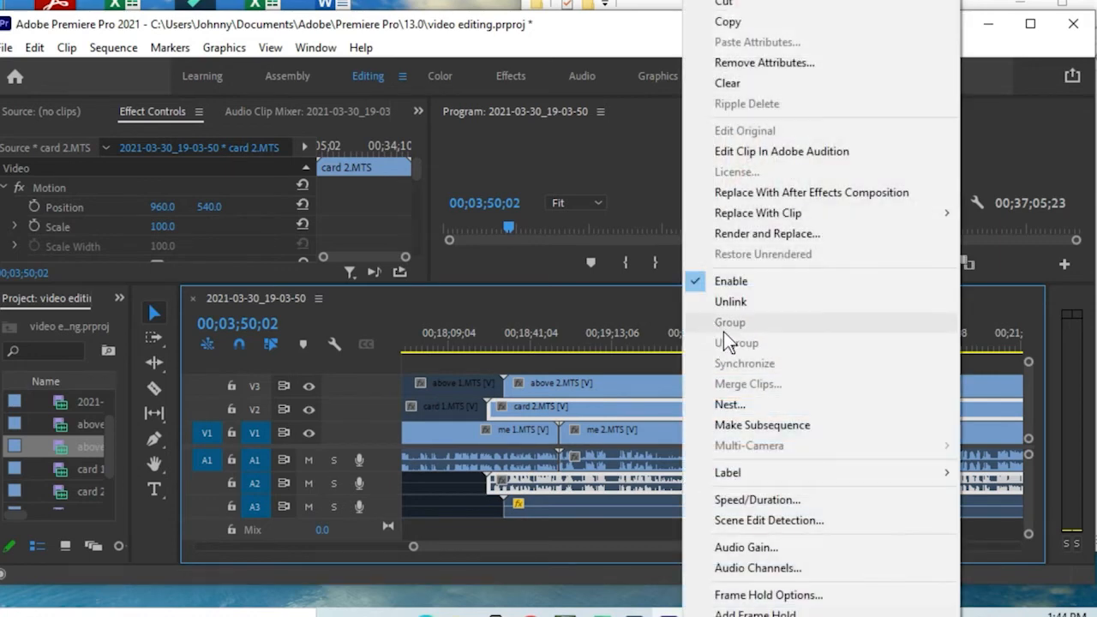
left_click(742, 547)
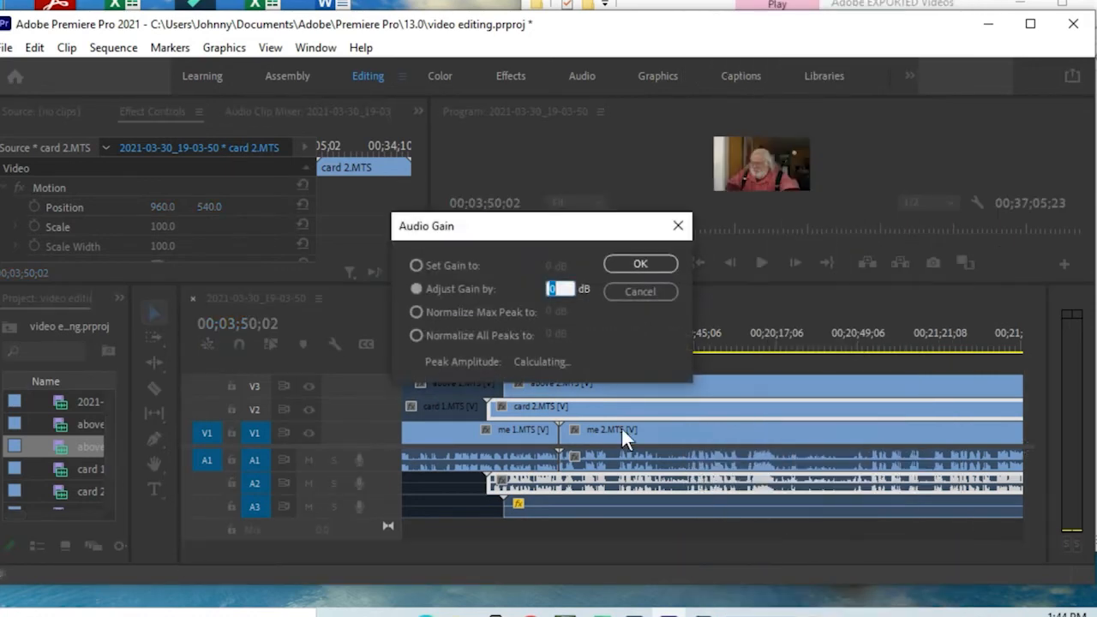
type("-50")
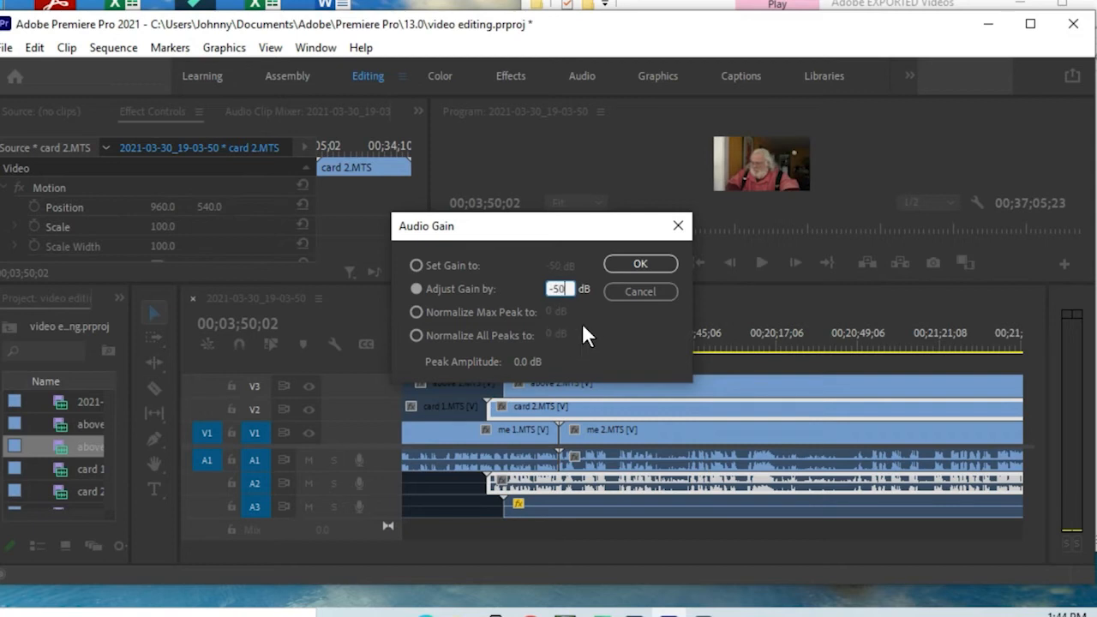
left_click(623, 266)
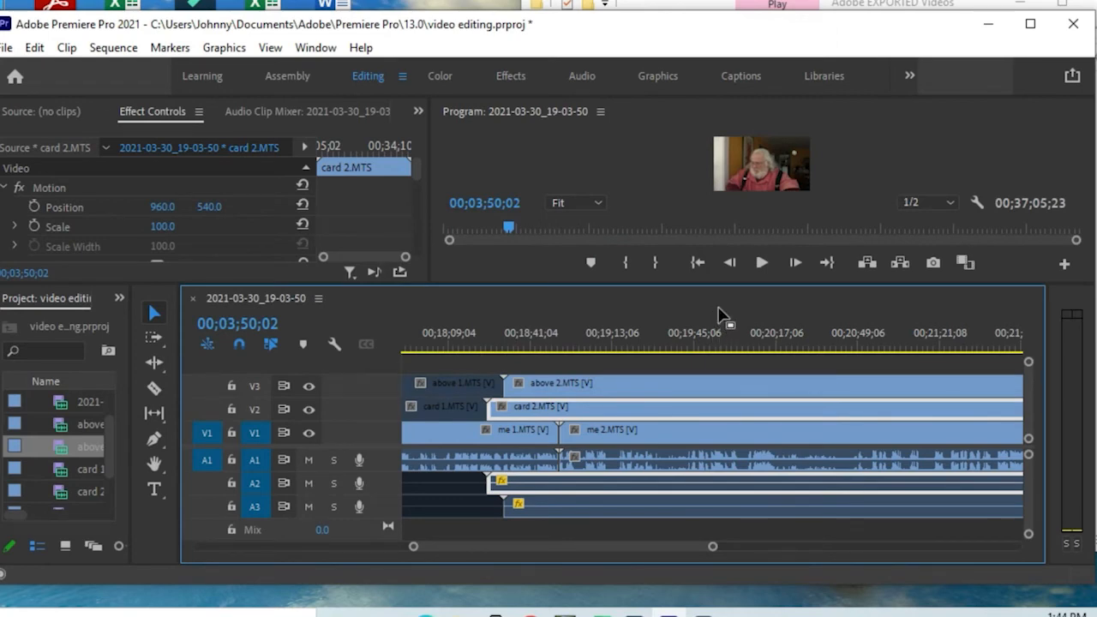
Adjust the audio gain of me 2.MTS on track A1 by -5 dB.
left_click(728, 460)
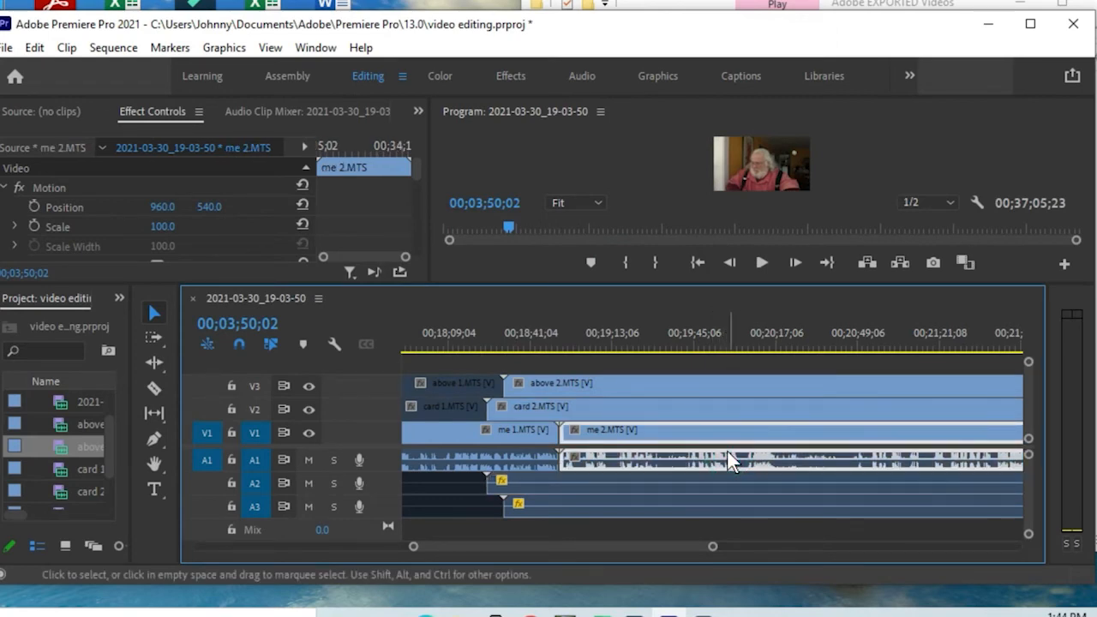
right_click(728, 461)
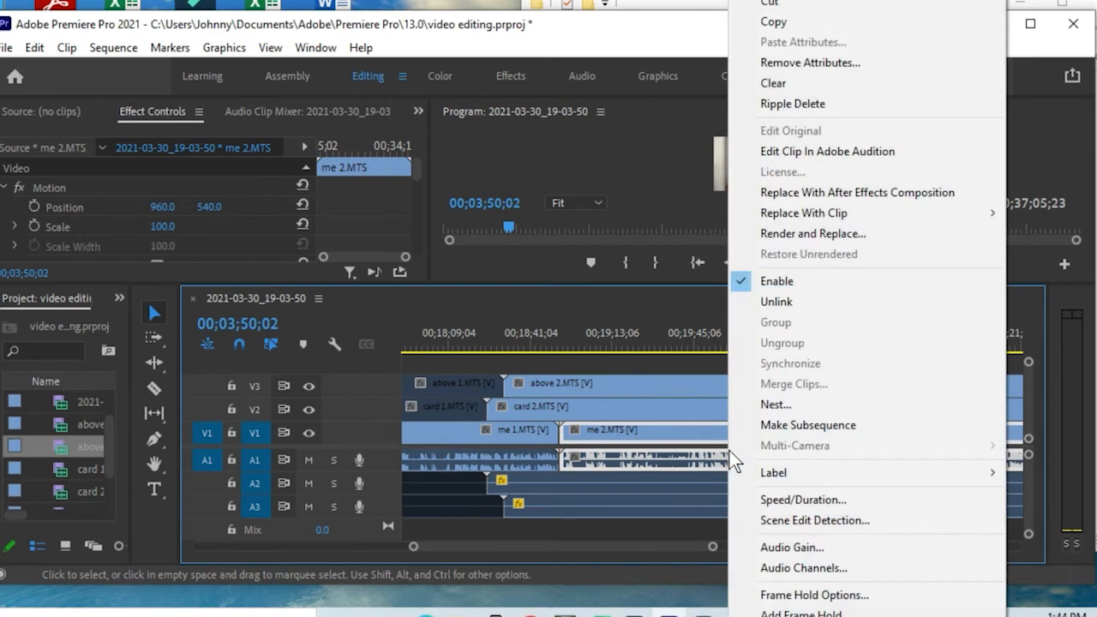
left_click(775, 547)
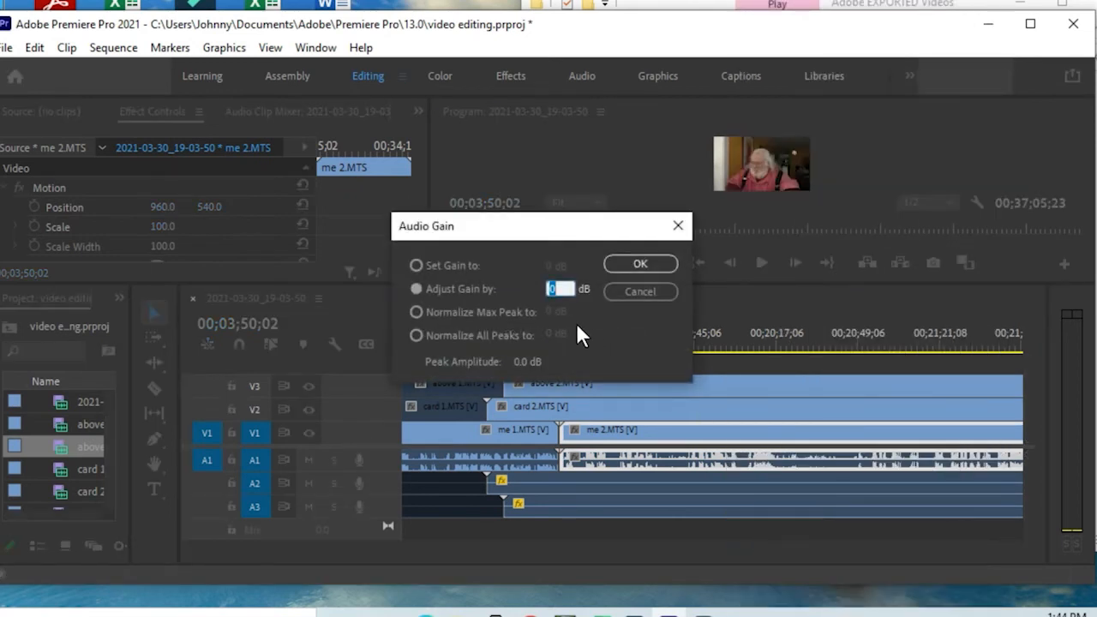
type("-5")
key("Return")
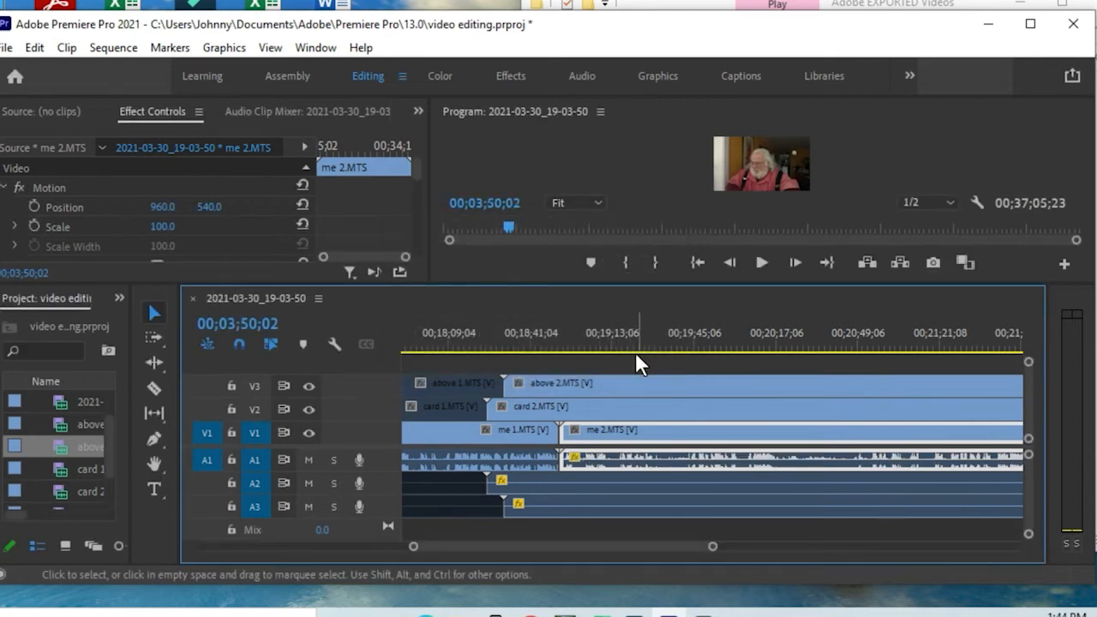
Disable the above 2.MTS and card 2.MTS clips on V3 and V2 so only me 2.MTS stays enabled.
left_click(628, 382)
right_click(629, 382)
left_click(678, 281)
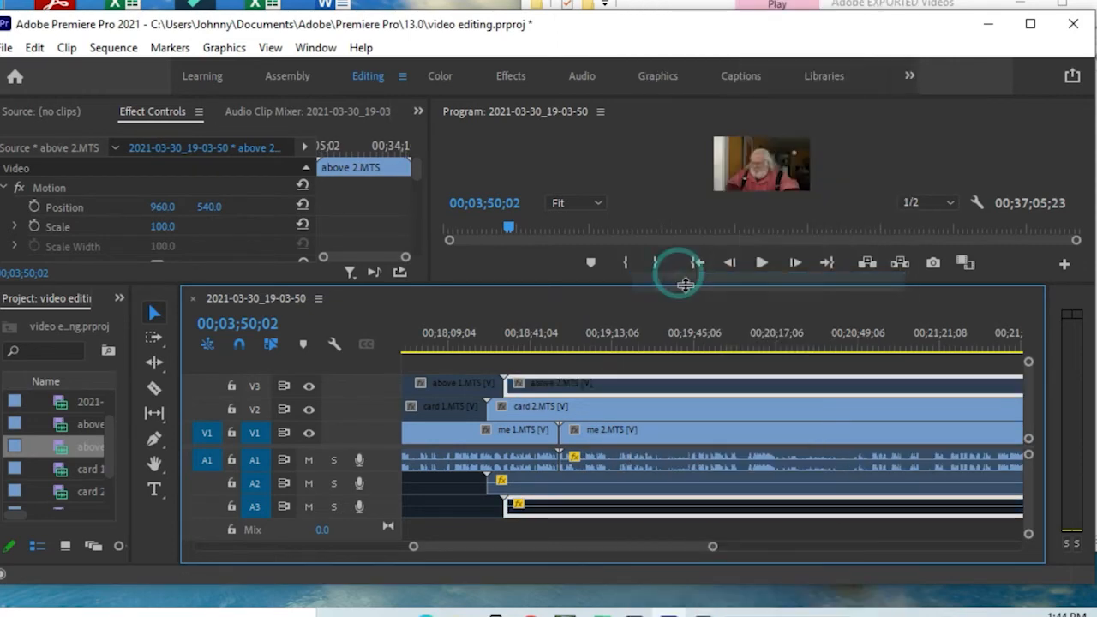
left_click(670, 408)
right_click(669, 401)
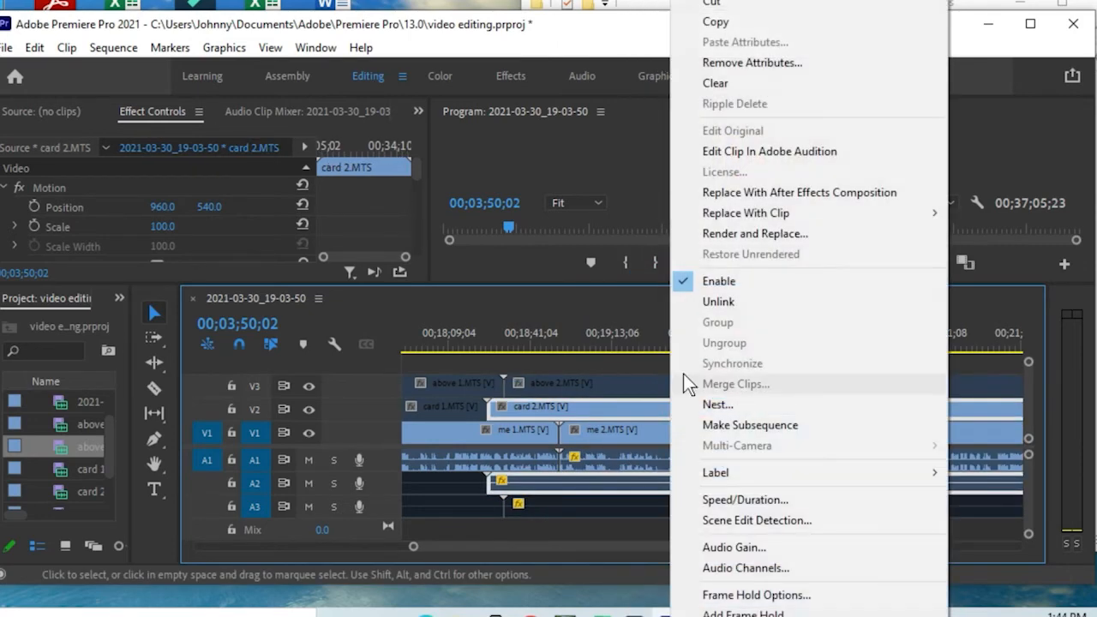
left_click(713, 283)
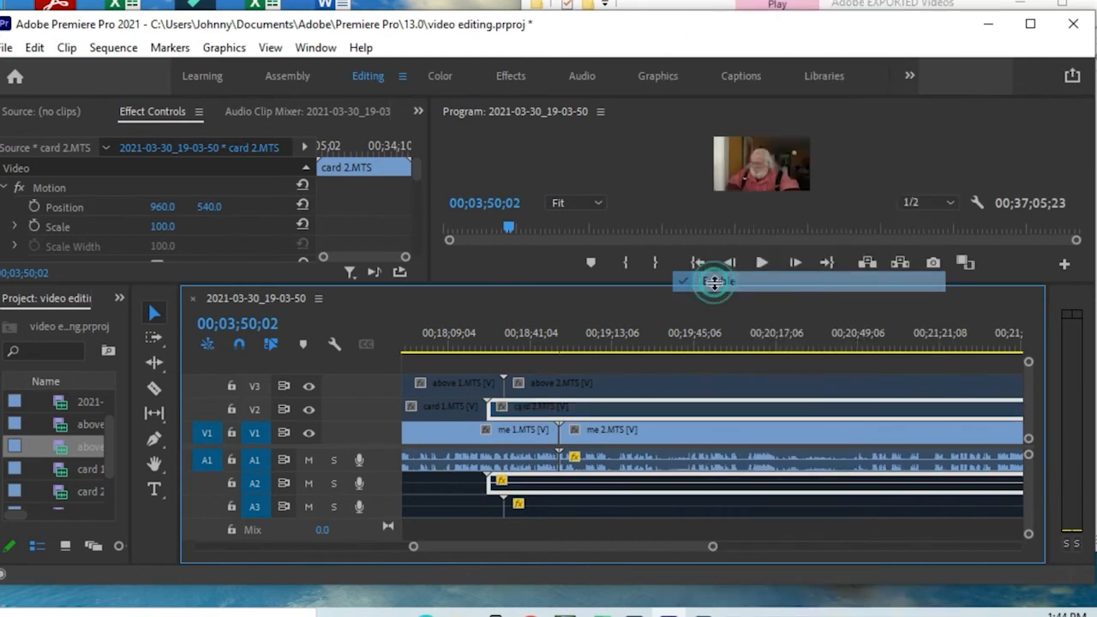
Scrub through me 2.MTS from 00;19;54;27 to 00;34;21;07 to review its picture and sound.
left_click(720, 334)
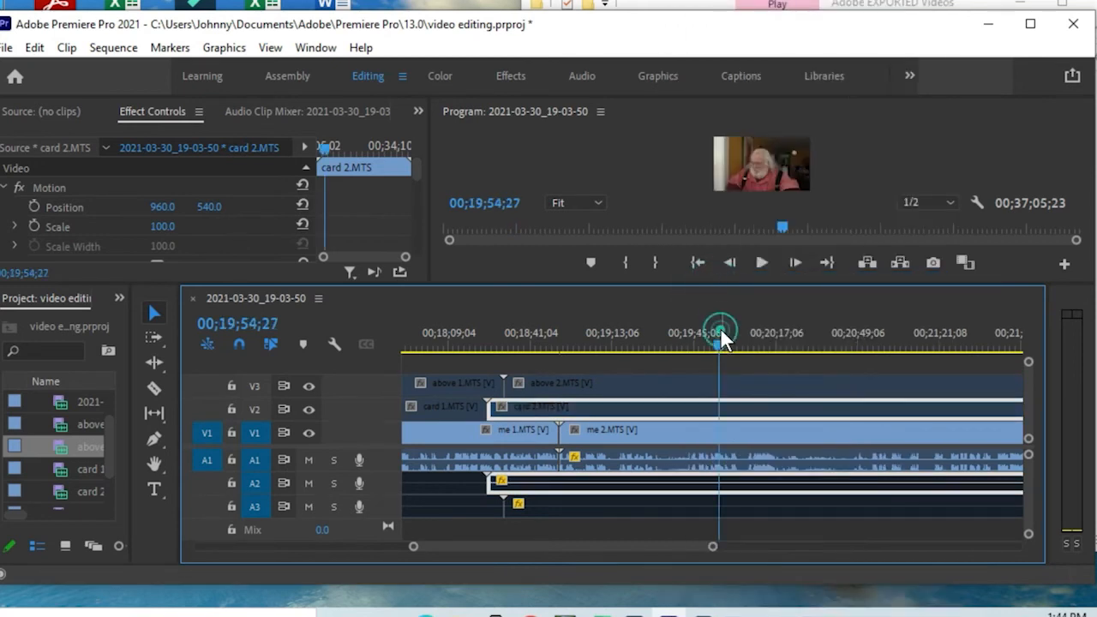
left_click_drag(720, 336, 850, 335)
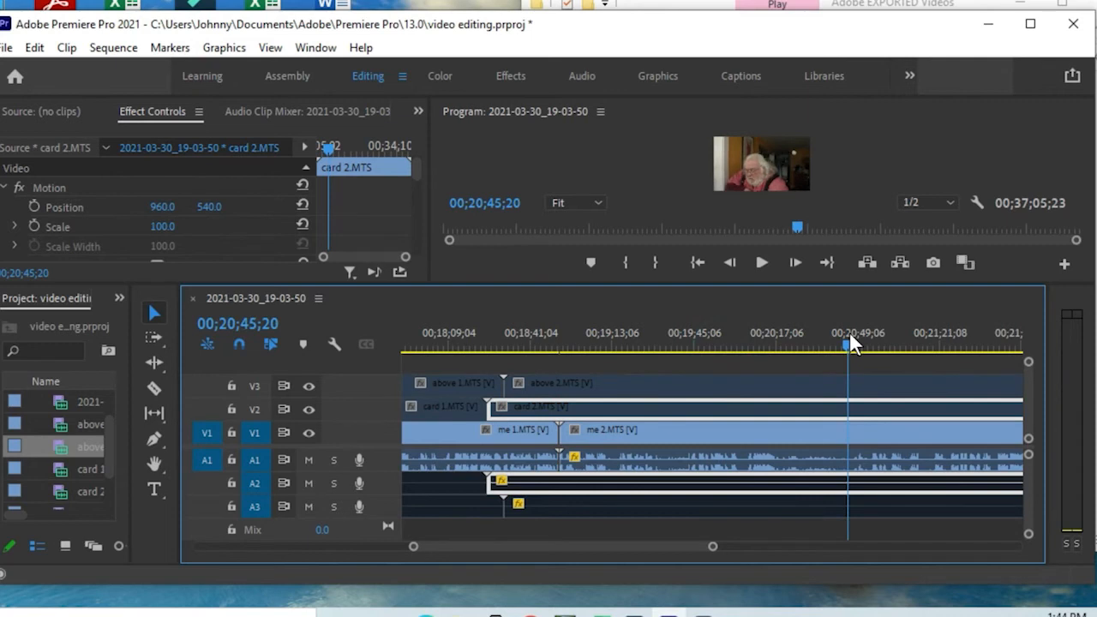
left_click_drag(573, 546, 738, 551)
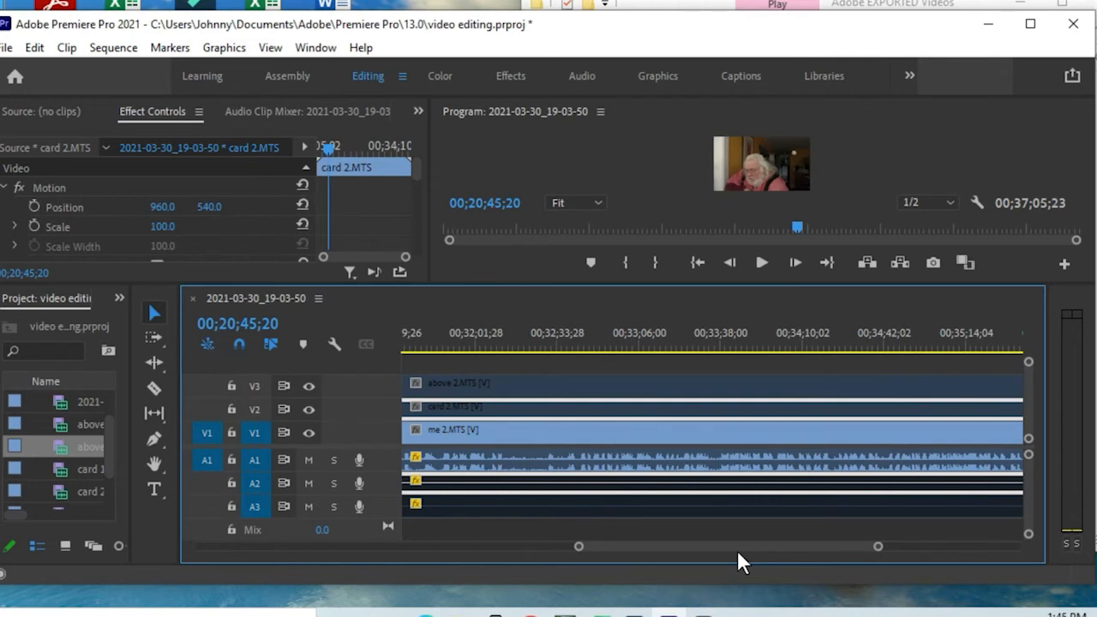
left_click(712, 333)
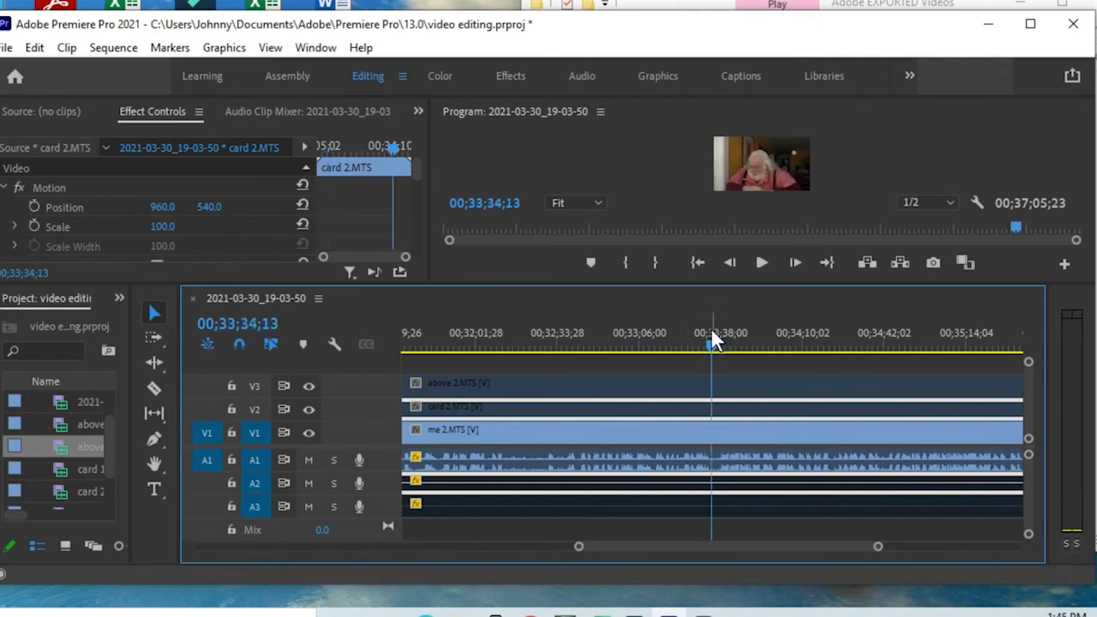
left_click_drag(711, 344, 831, 343)
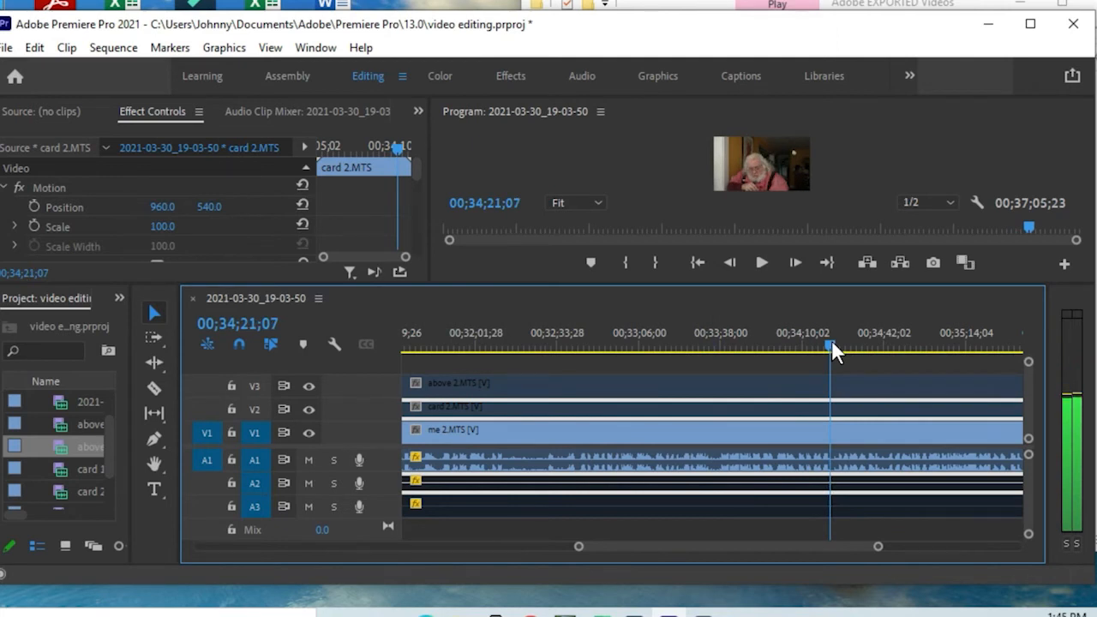
Play me 2.MTS in stretches from 00;34;21;07 to 00;35;23;29 to check the closing footage, stopping there.
left_click(762, 263)
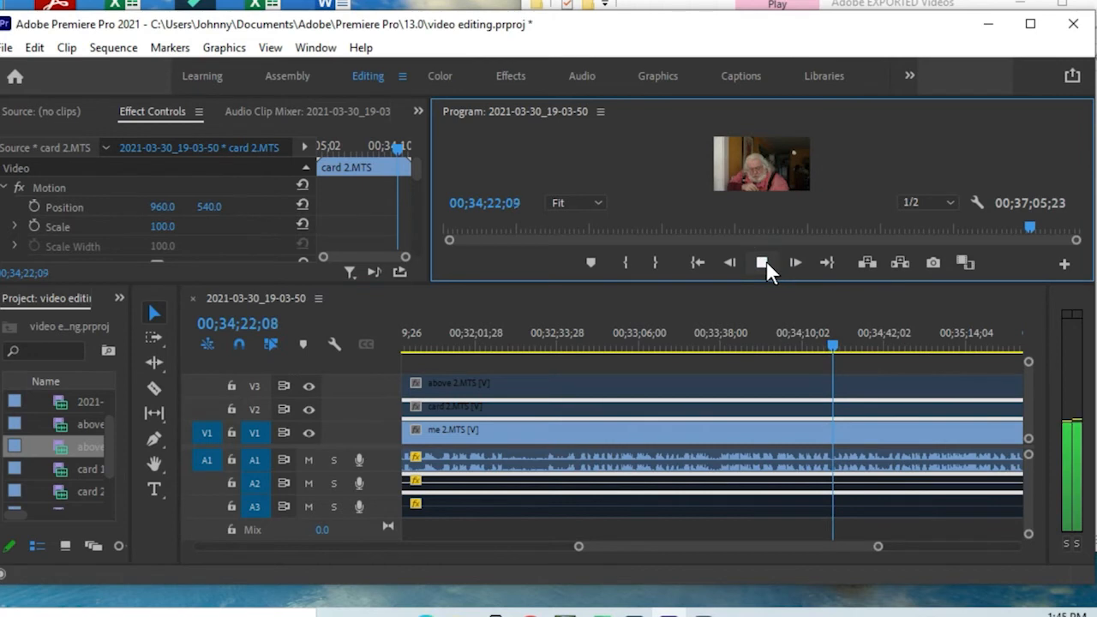
left_click(765, 260)
left_click(766, 260)
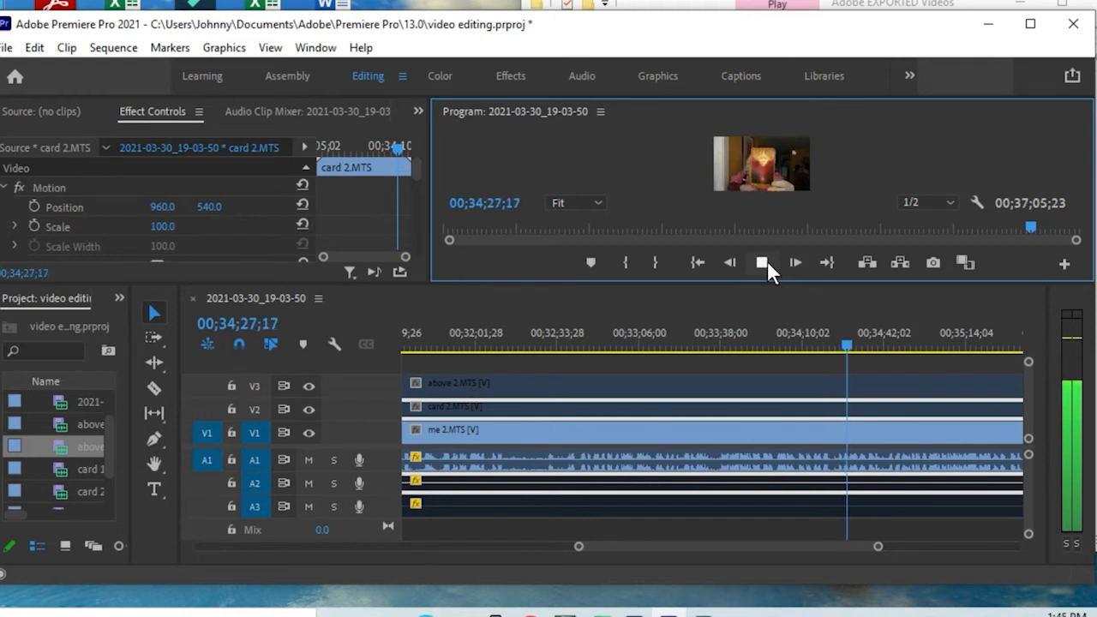
left_click_drag(850, 342, 890, 340)
left_click(761, 263)
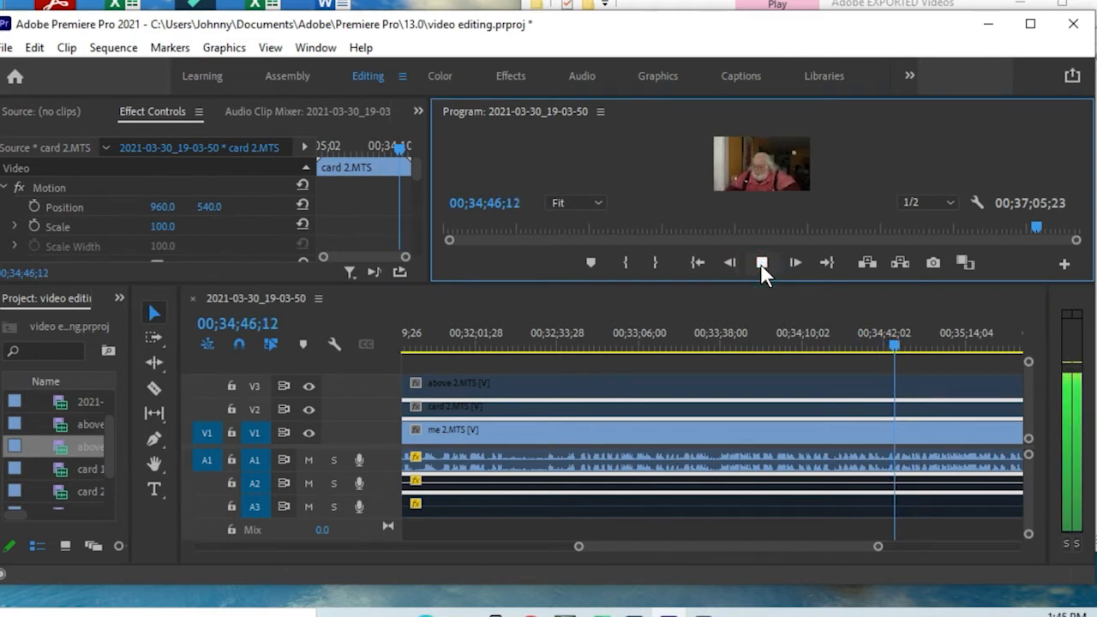
left_click(966, 344)
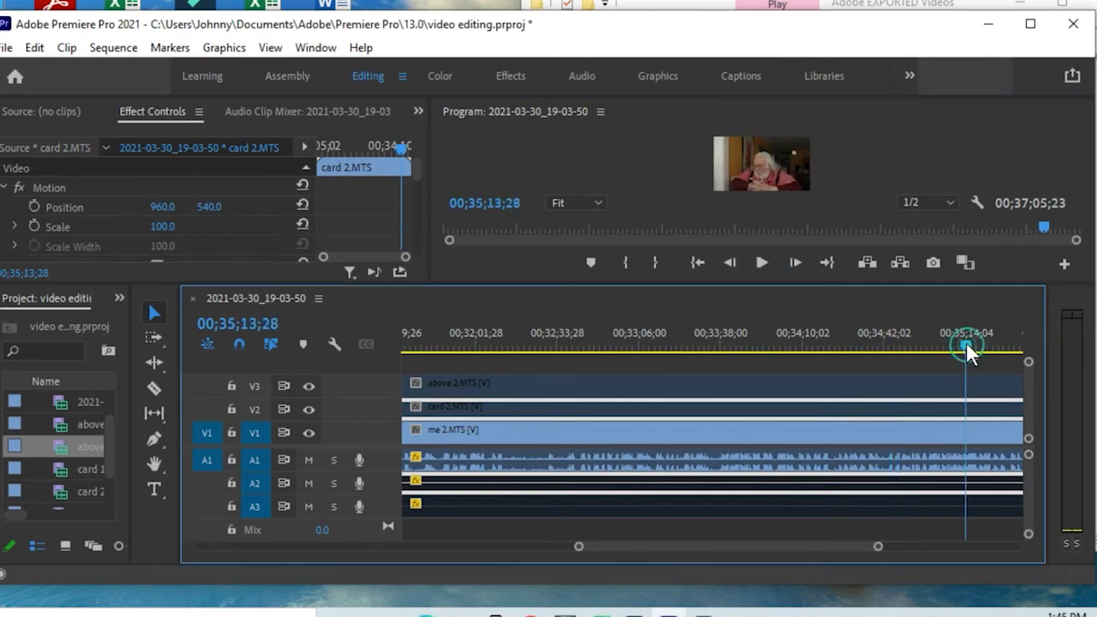
left_click(760, 265)
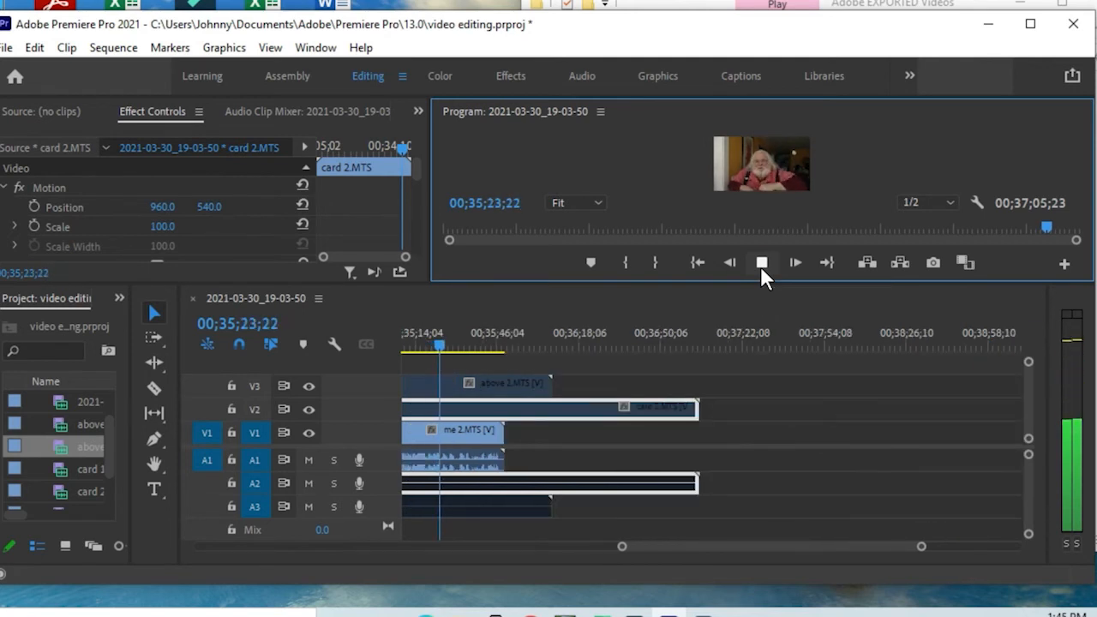
left_click(760, 264)
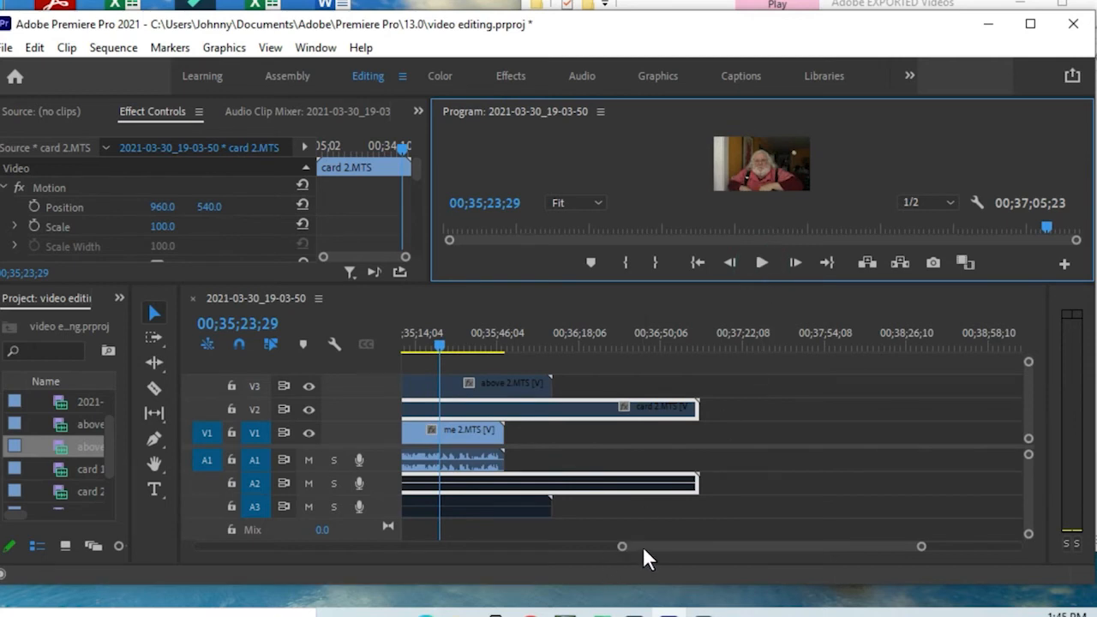
Split above 2.MTS, card 2.MTS and me 2.MTS with their audio at 00;35;23;29 using the Razor tool.
left_click_drag(644, 539, 619, 541)
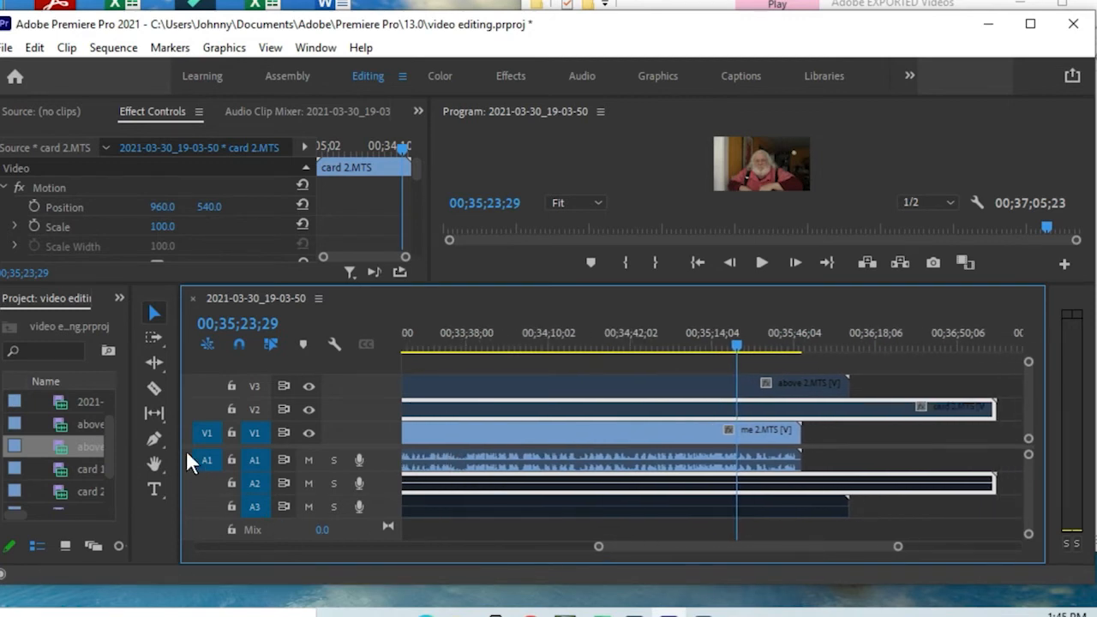
left_click(154, 388)
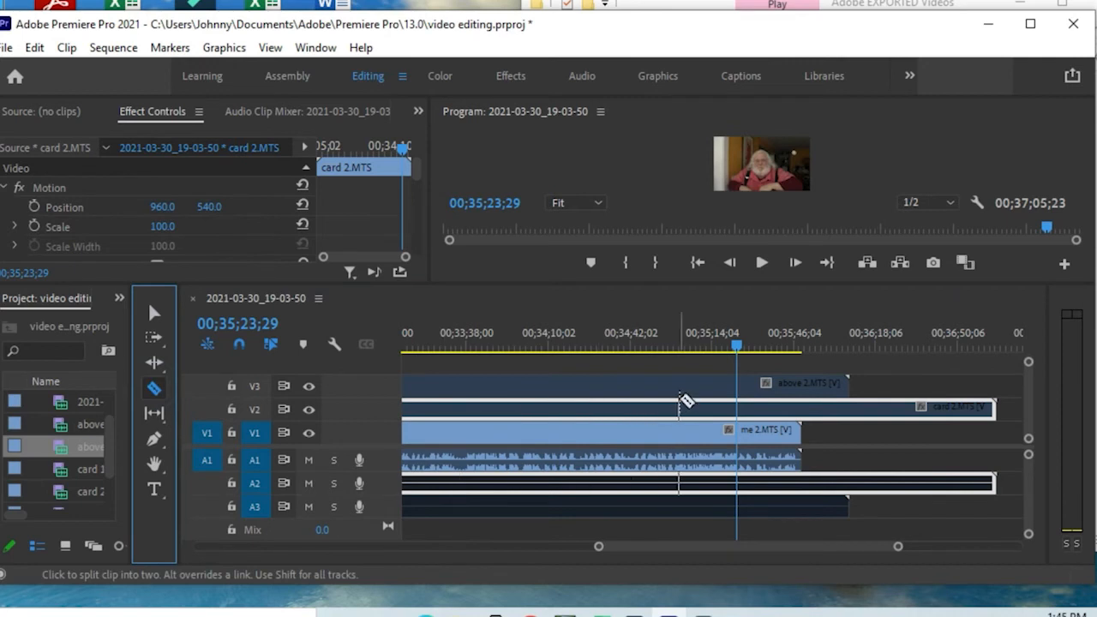
left_click(738, 384)
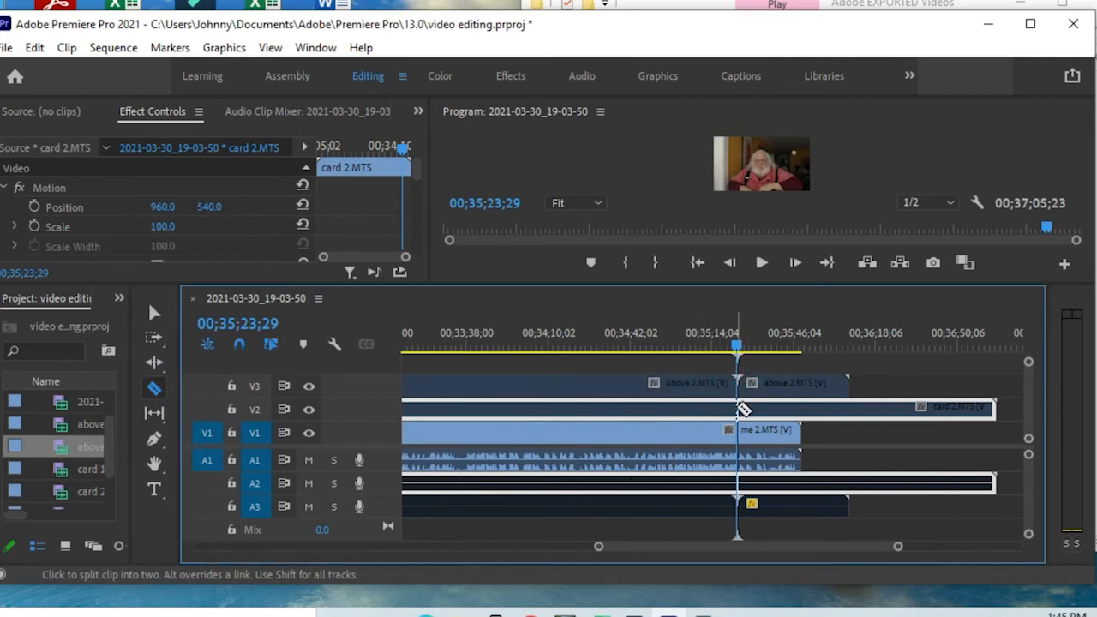
left_click(743, 408)
left_click(747, 431)
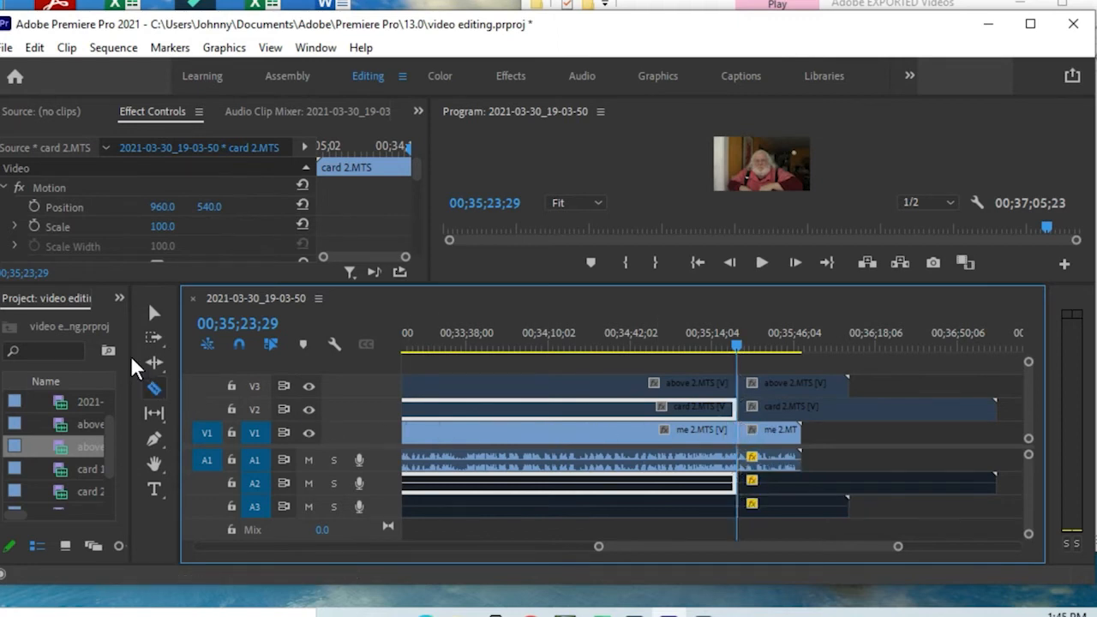
Delete the leftover segments on all video and audio tracks after 00;35;23;29.
left_click(152, 312)
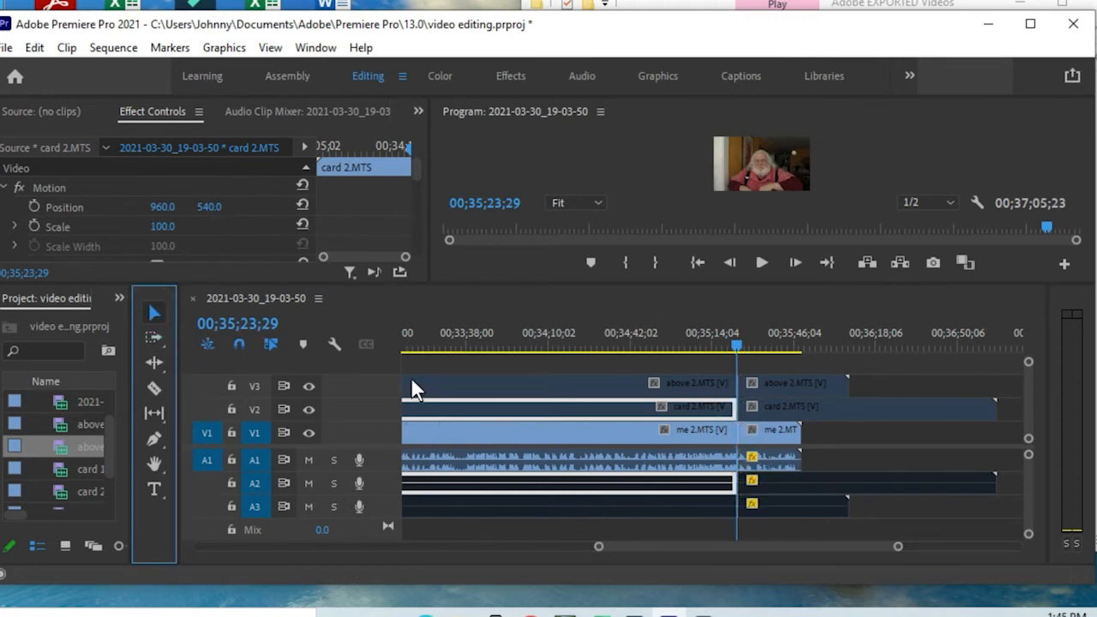
left_click_drag(790, 525, 760, 370)
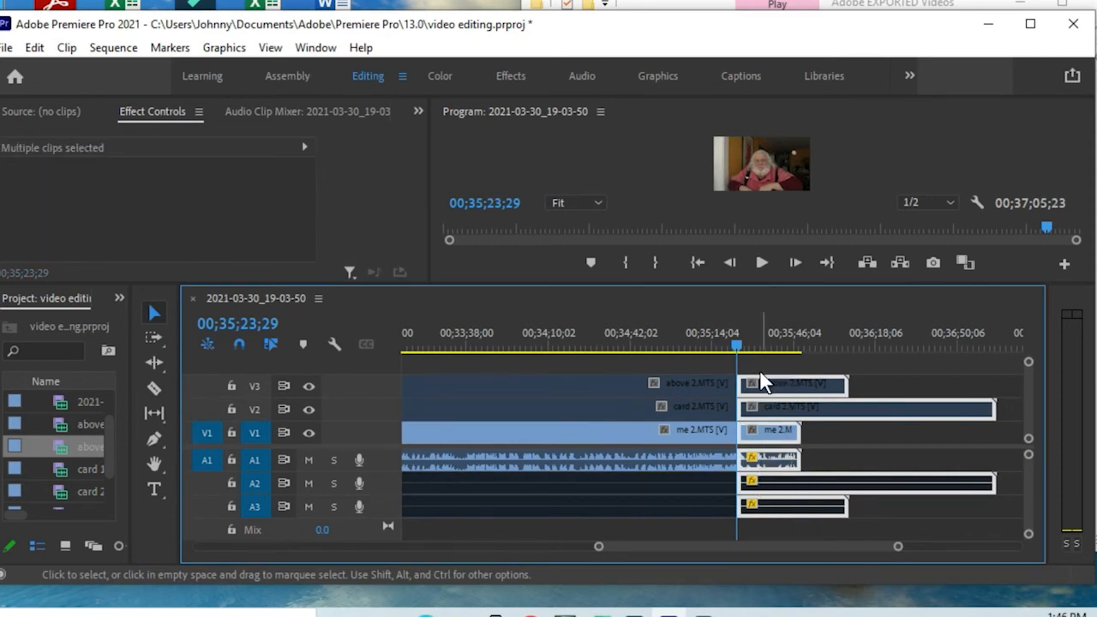
key("Delete")
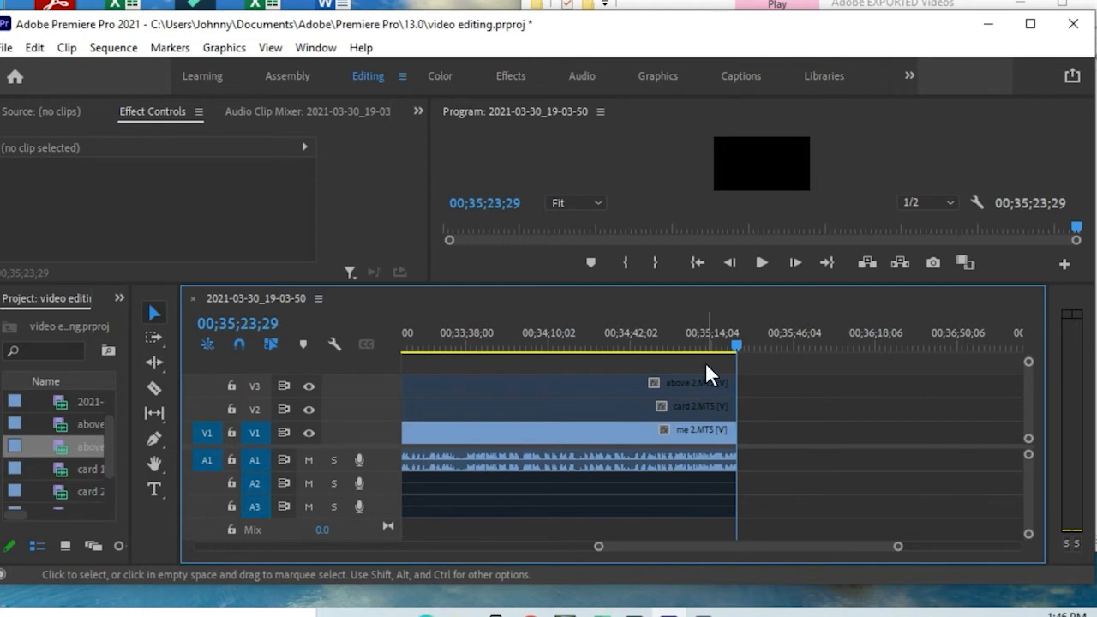
Split the stacked above 2.MTS, card 2.MTS and me 2.MTS clips at 00;31;38;13.
left_click_drag(734, 346, 458, 356)
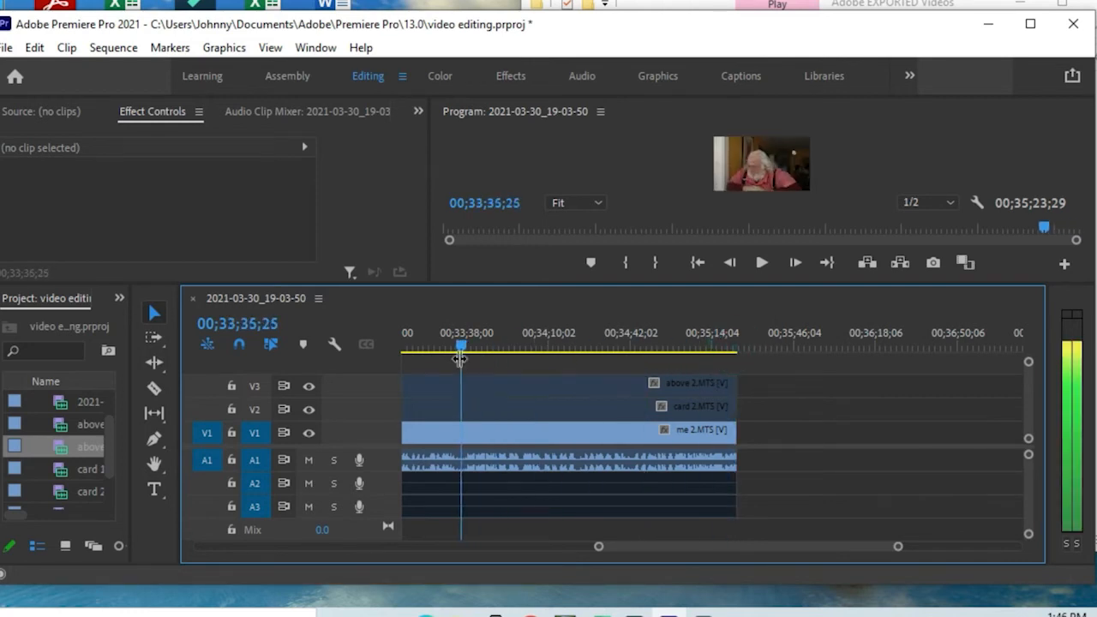
left_click_drag(635, 546, 609, 541)
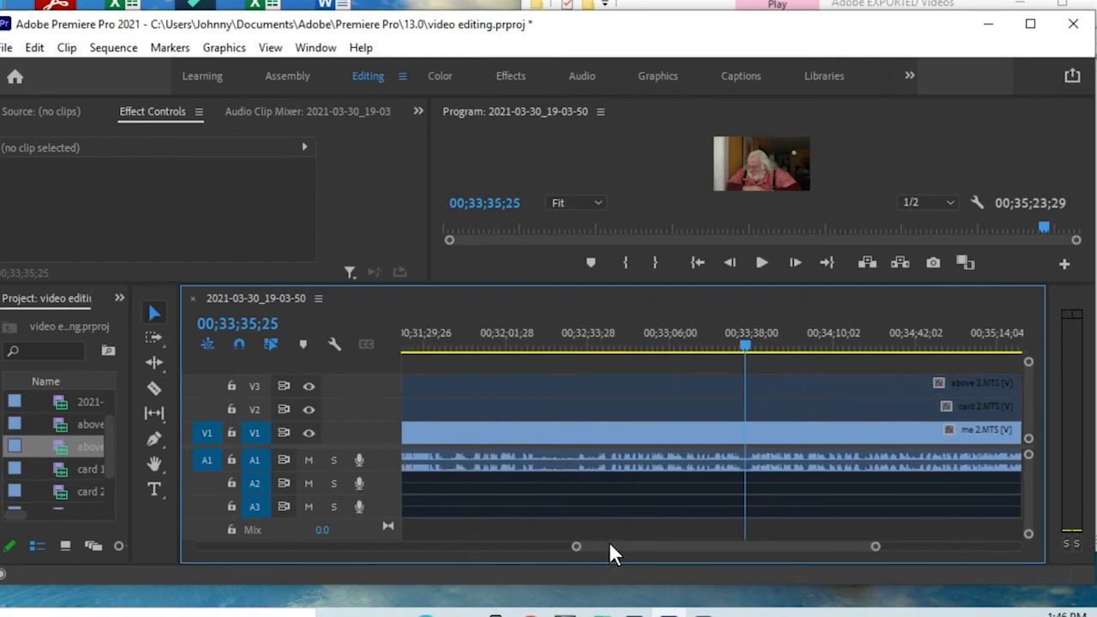
left_click(439, 339)
left_click_drag(440, 338, 445, 339)
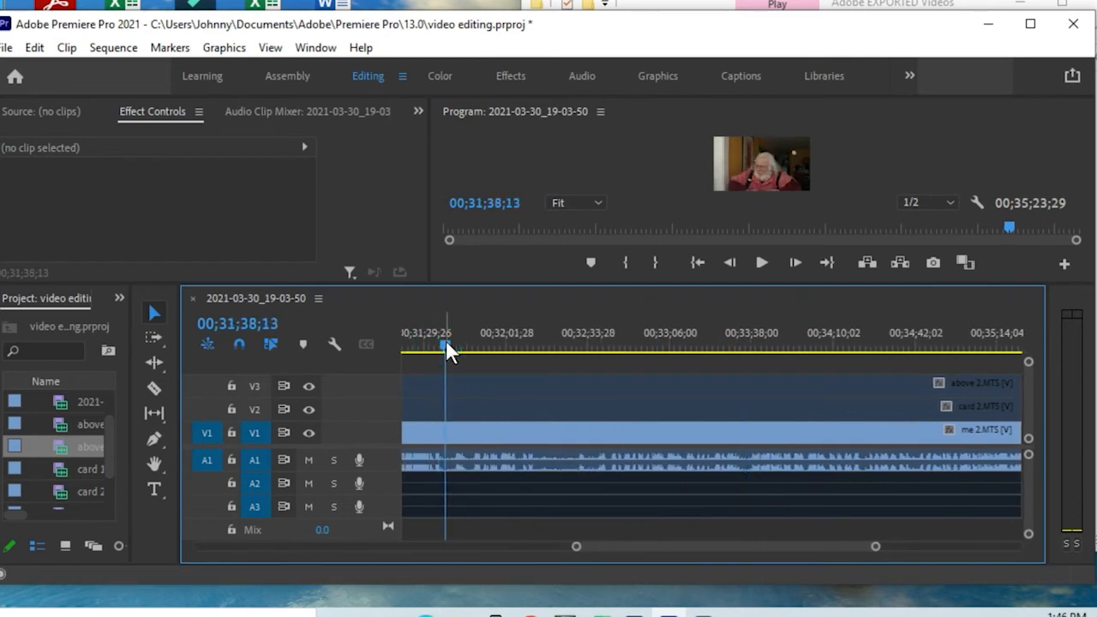
left_click(154, 387)
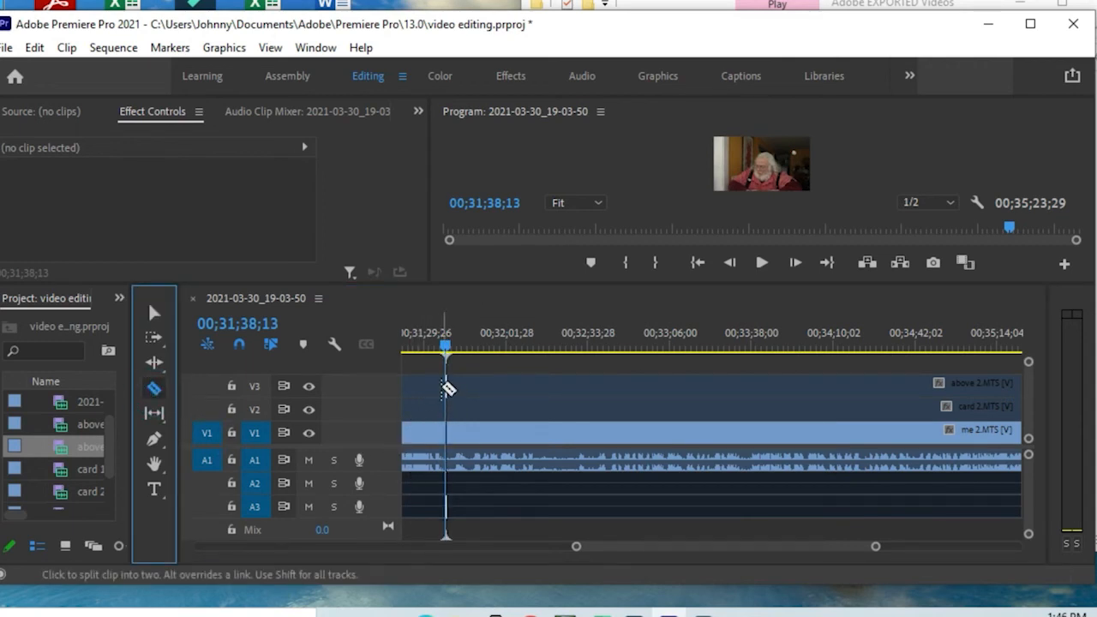
left_click(446, 383)
left_click(446, 405)
left_click(449, 433)
Split the clips on V3, V2 and V1 again at 00;32;35;04.
left_click_drag(447, 355, 591, 347)
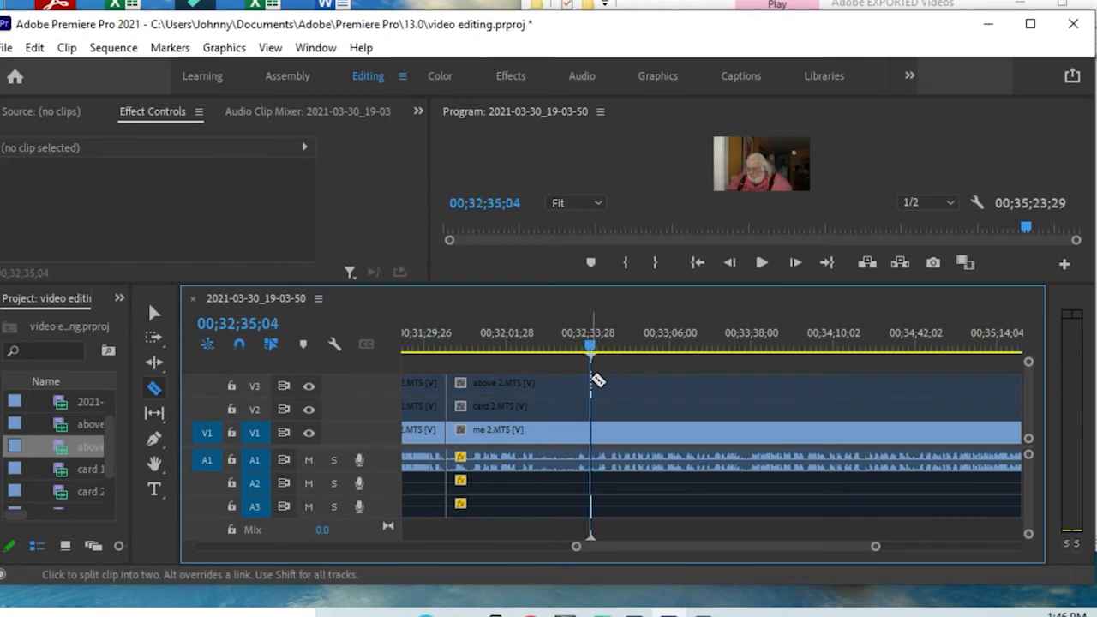
left_click(592, 383)
left_click(592, 405)
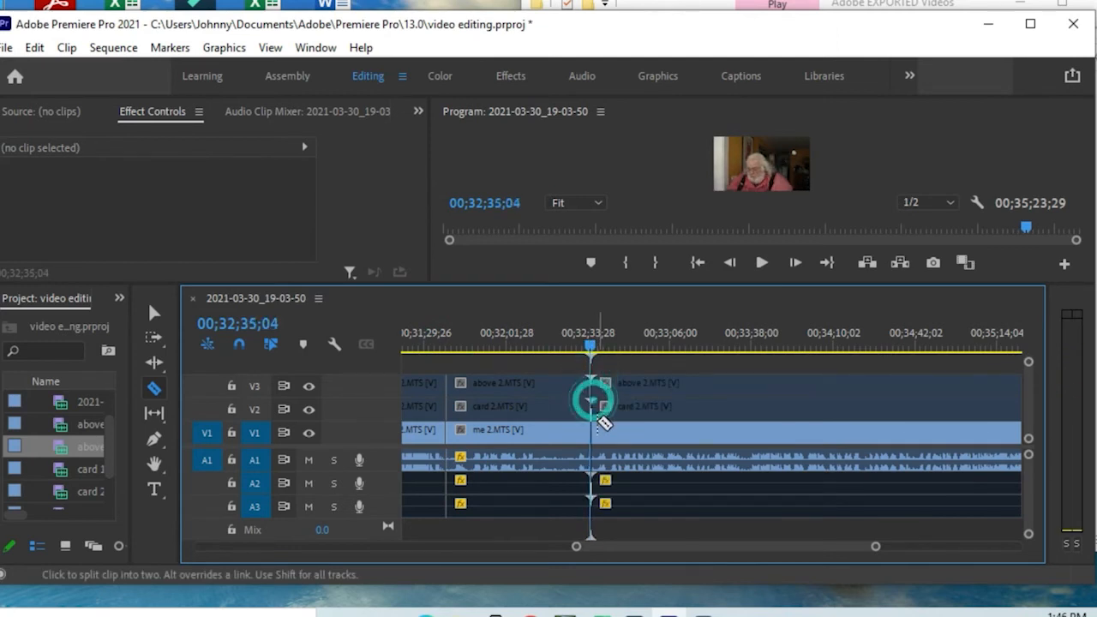
left_click(598, 429)
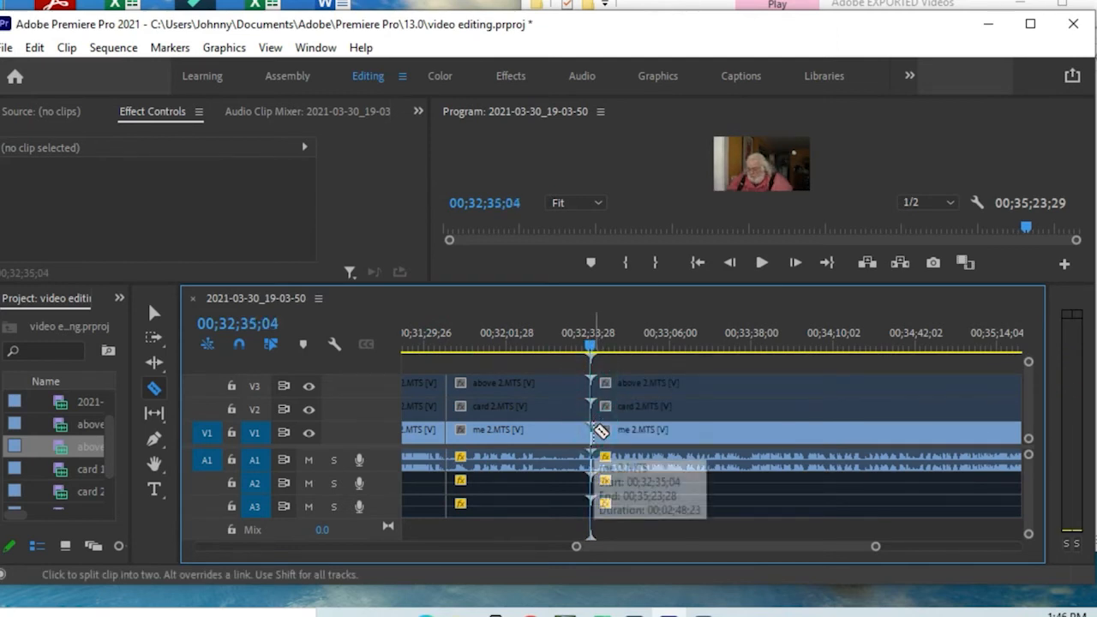
Ripple delete the segments between 00;31;38;13 and 00;32;35;04 on all tracks.
left_click(155, 315)
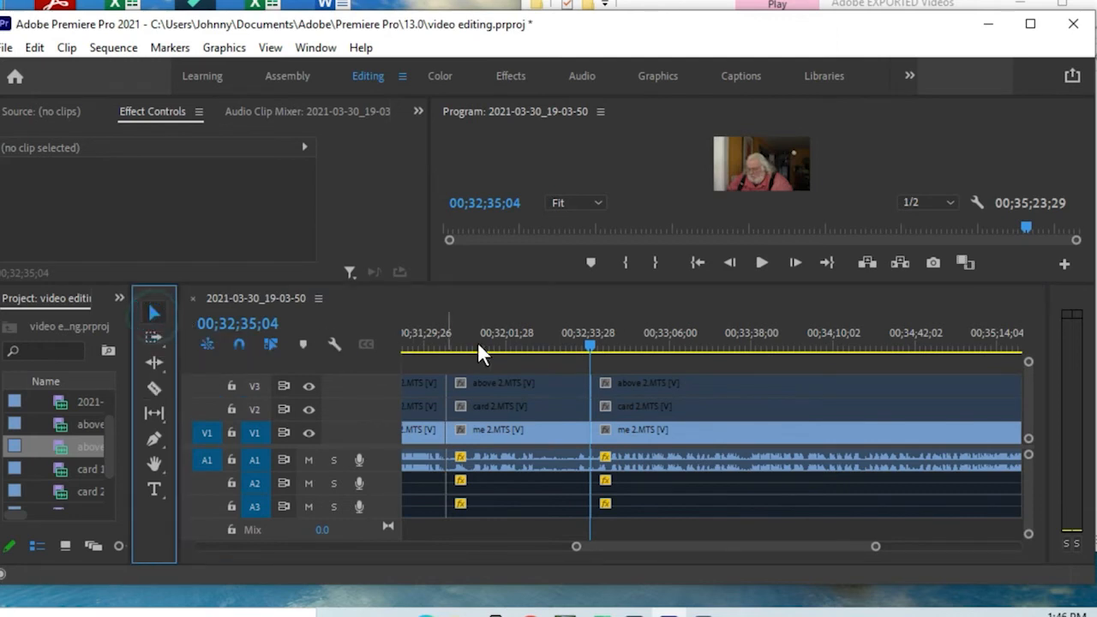
left_click_drag(583, 345, 536, 347)
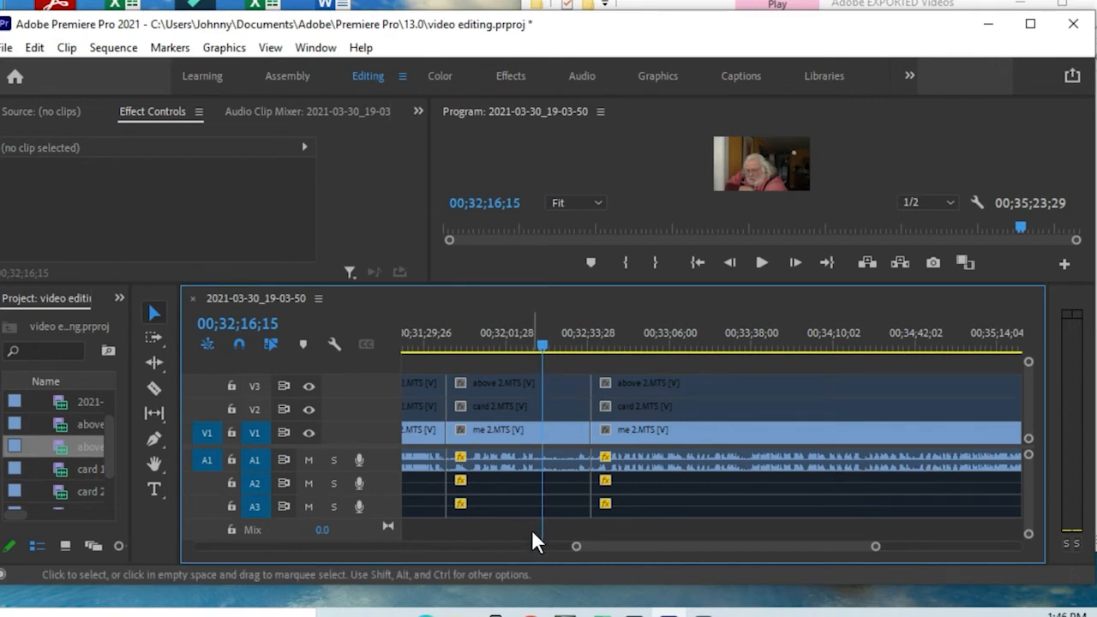
left_click_drag(524, 528, 481, 312)
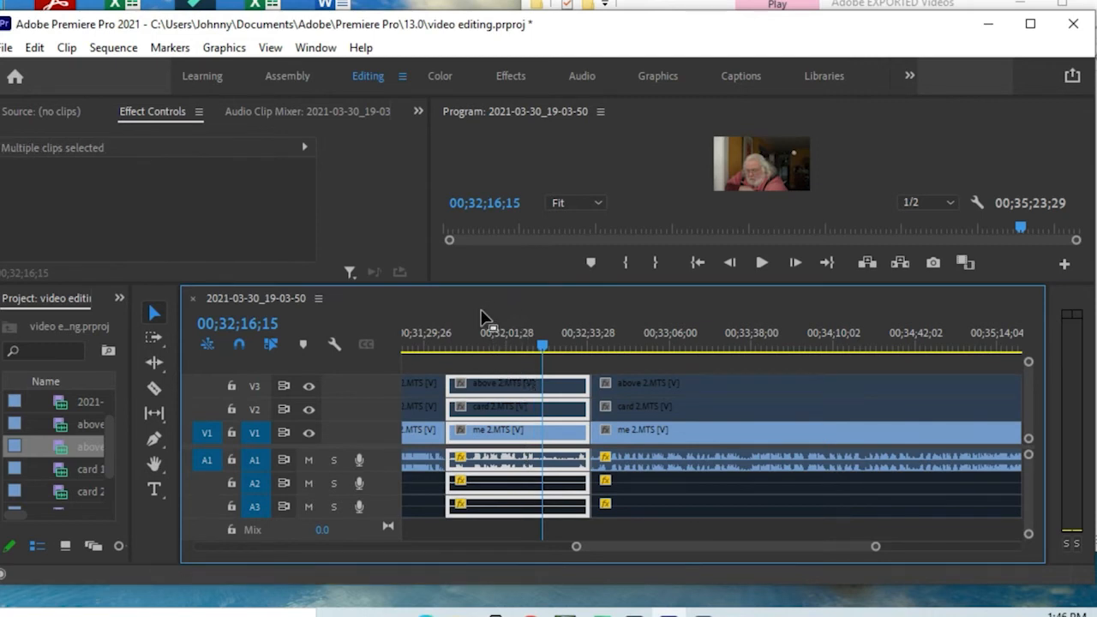
key("shift+Delete")
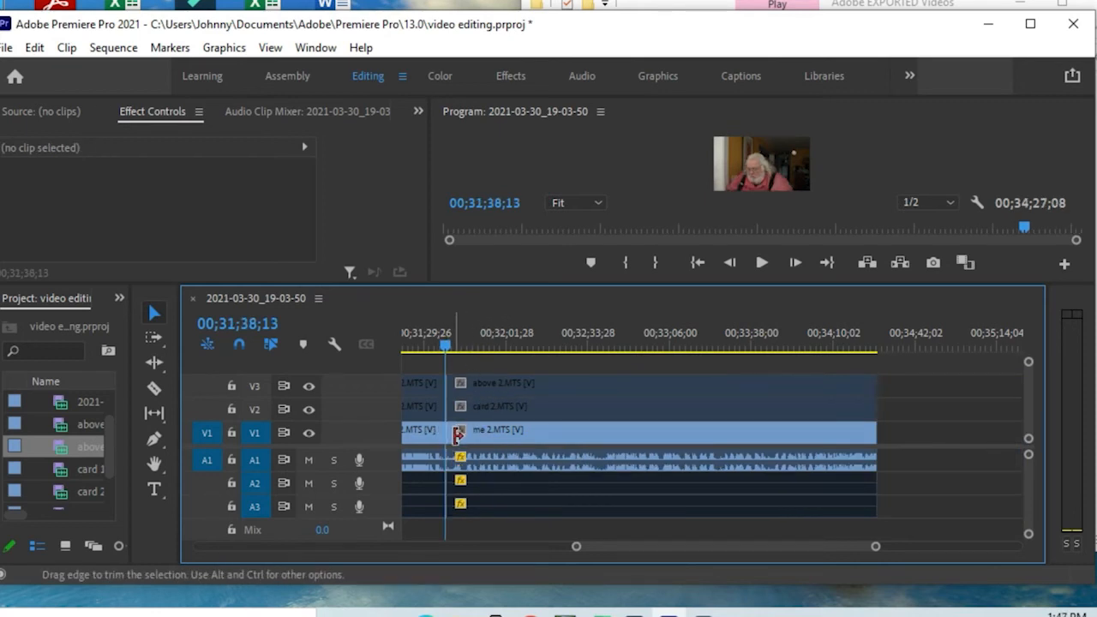
Enable the above 2.MTS segment on V3 that follows the cut at 00;31;38;13 and save the project.
mouse_move(442, 342)
left_mouse_down()
mouse_move(431, 345)
mouse_move(470, 346)
mouse_move(437, 348)
left_mouse_up()
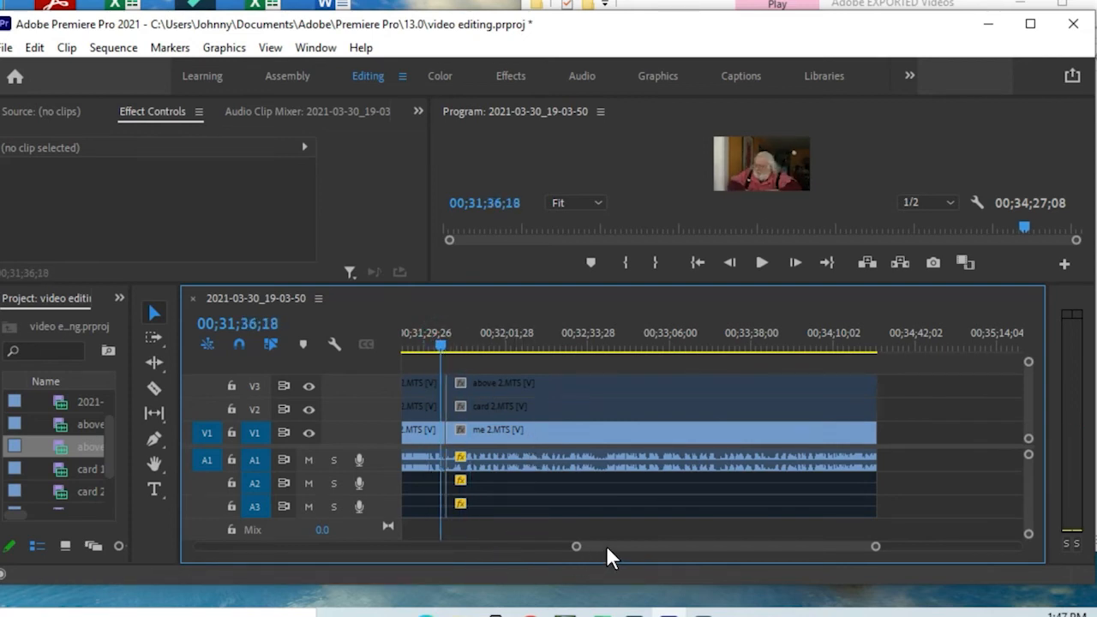
left_click_drag(606, 545, 595, 545)
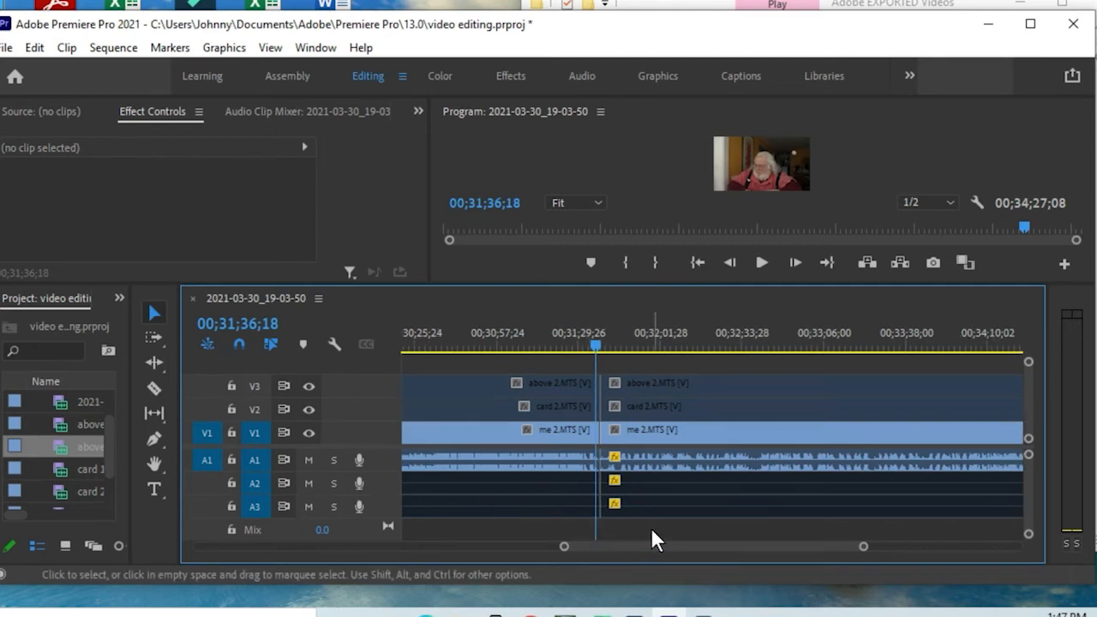
left_click_drag(591, 344, 570, 345)
left_click(684, 382)
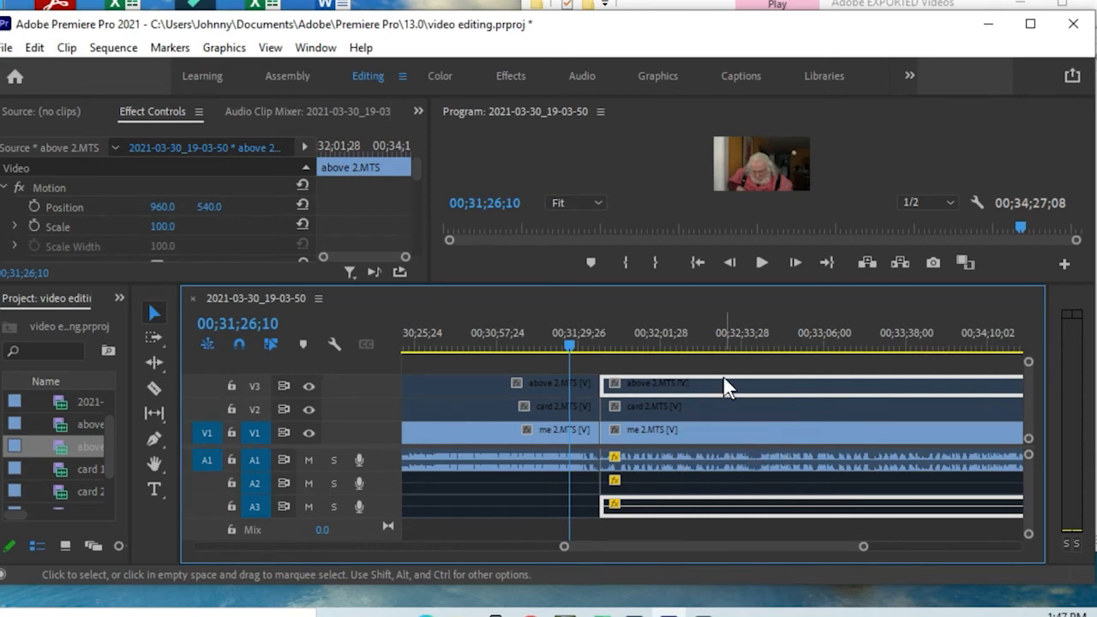
right_click(721, 387)
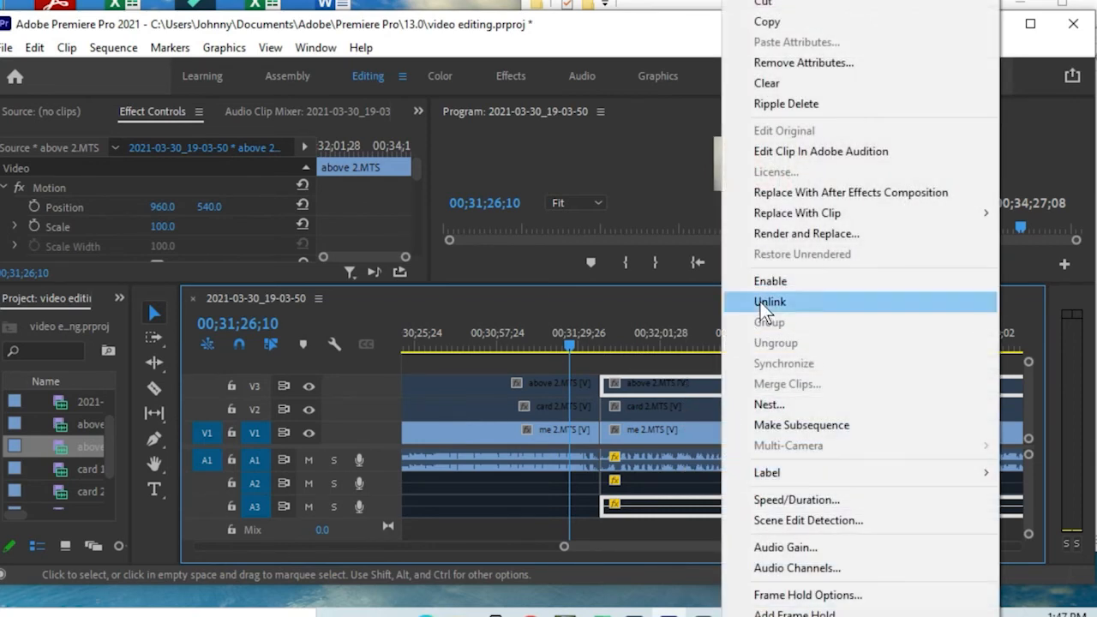
left_click(767, 280)
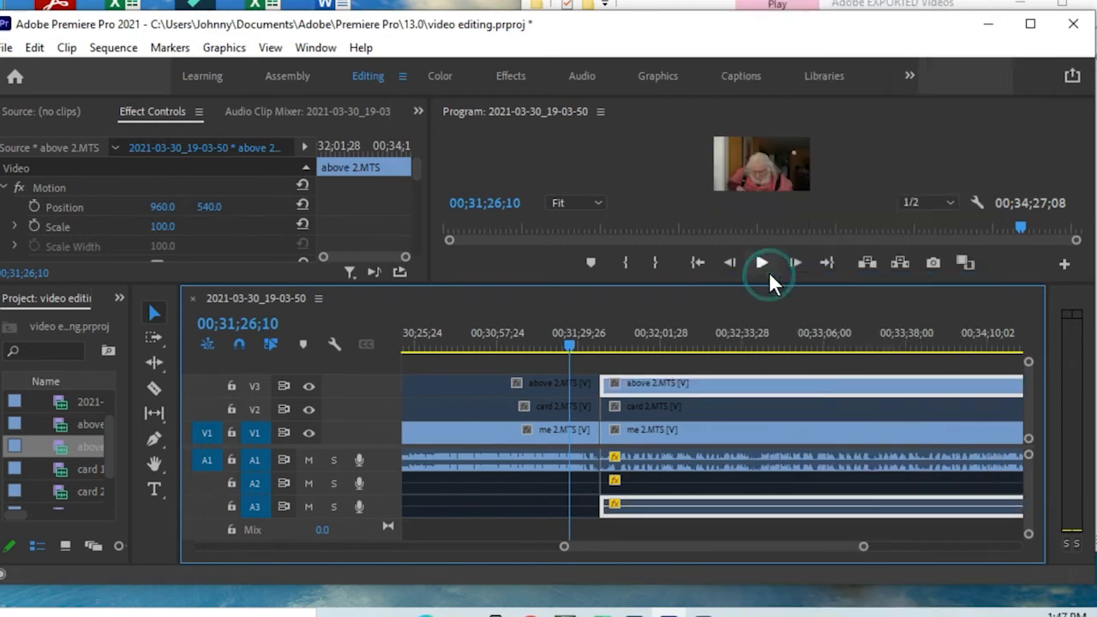
mouse_move(566, 347)
left_mouse_down()
mouse_move(666, 346)
mouse_move(592, 347)
mouse_move(651, 351)
mouse_move(562, 364)
left_mouse_up()
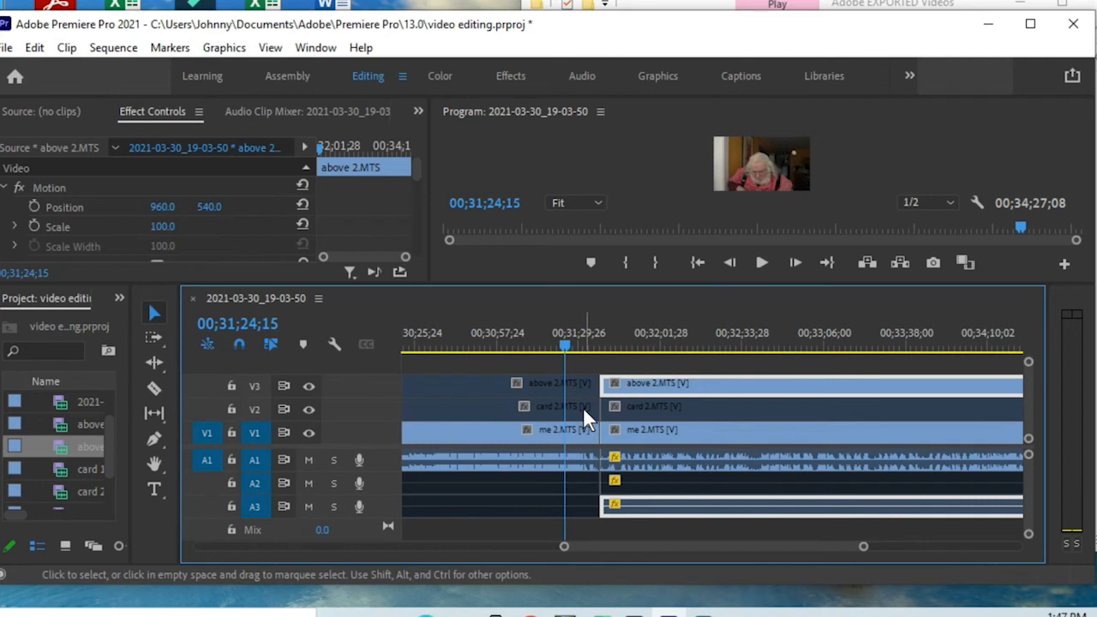
key("ctrl+s")
Split above 2.MTS on V3 with its A3 audio at about 00;29;58;24.
left_click_drag(608, 545, 587, 545)
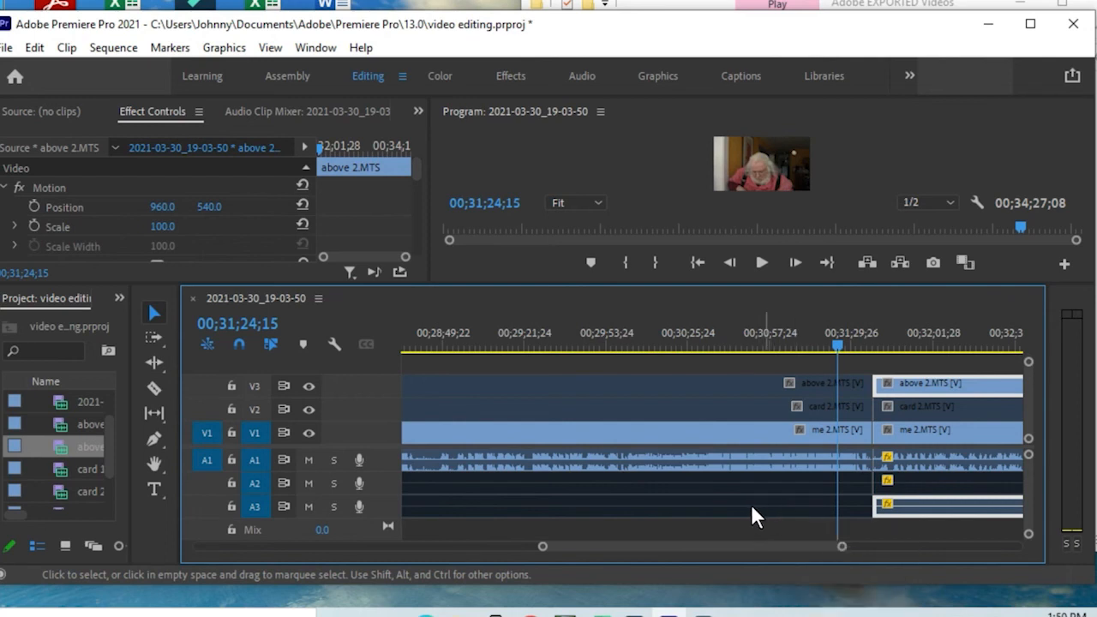
left_click(707, 503)
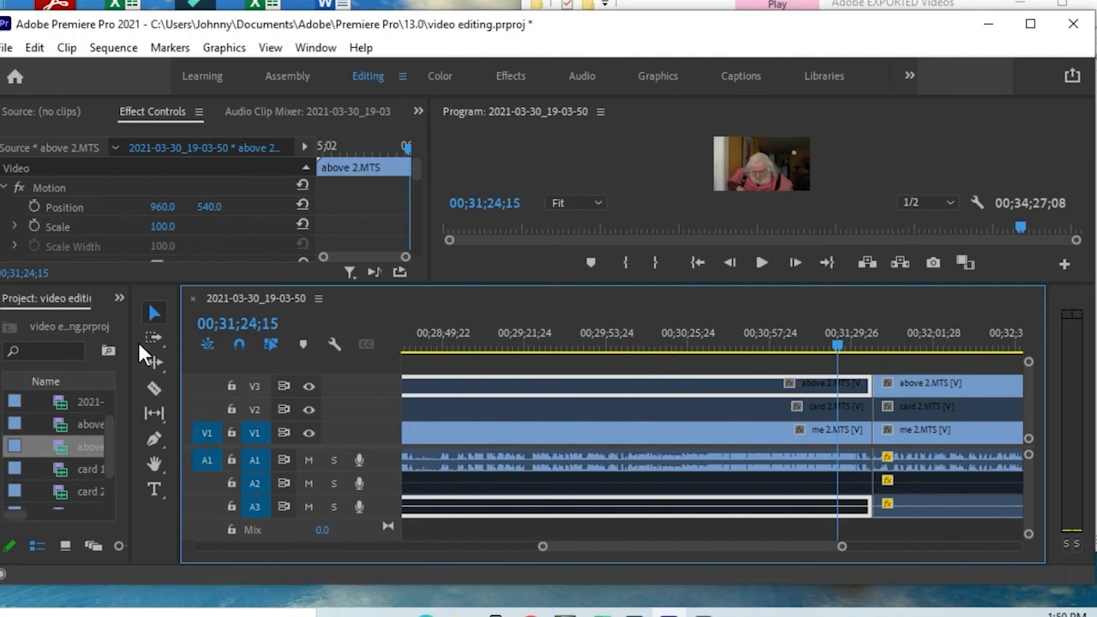
left_click(154, 391)
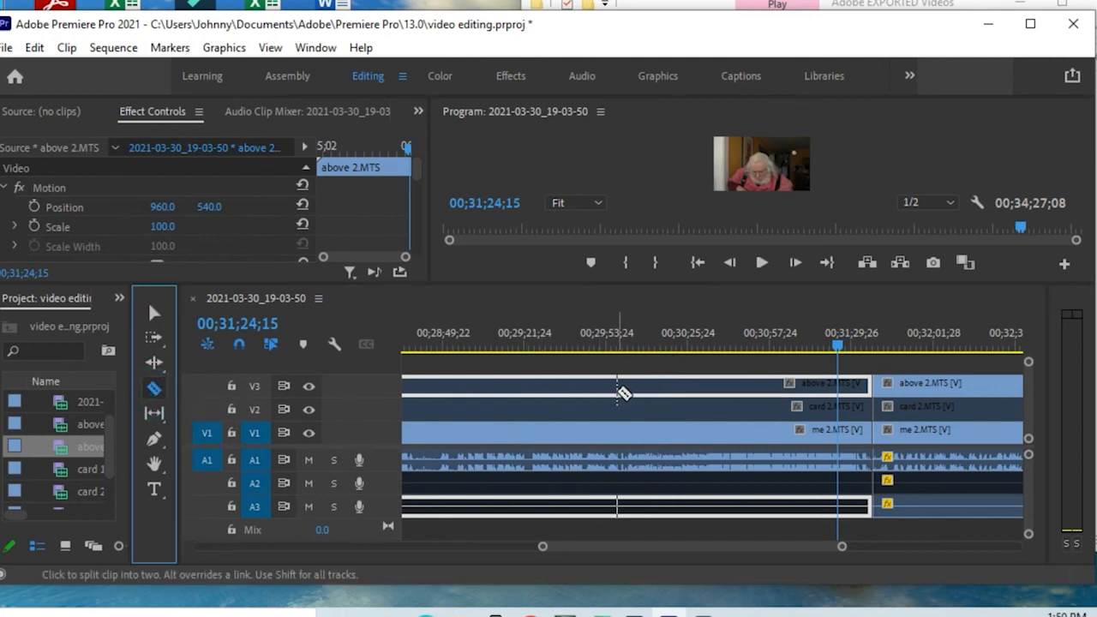
left_click(619, 384)
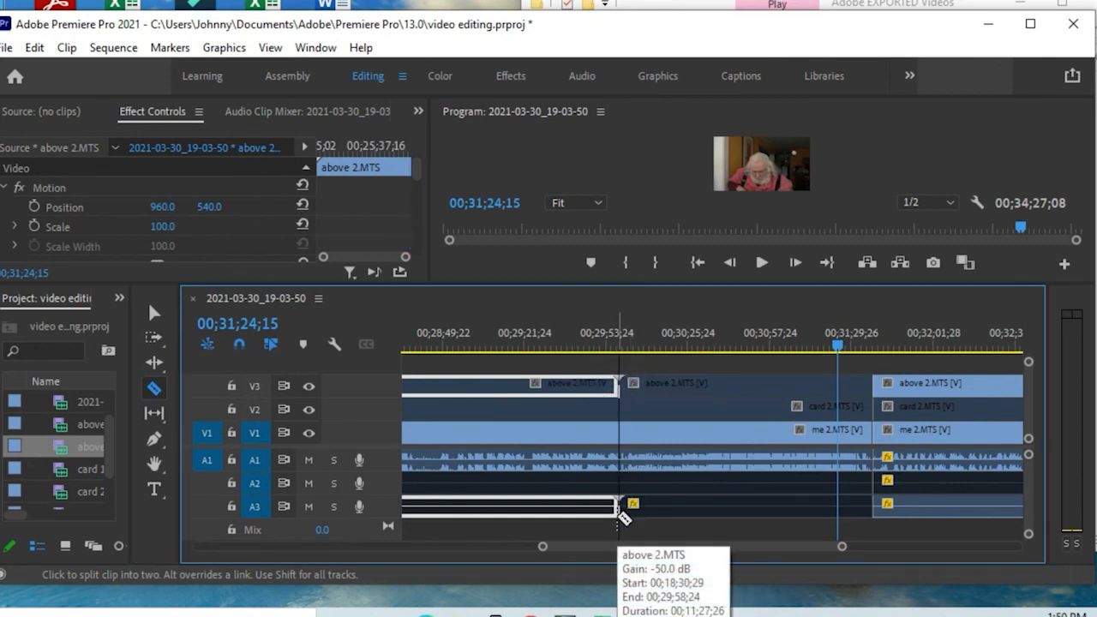
Unlink the V3 above 2.MTS segment starting at 00;29;58;25 from its A3 audio and split its video at about 00;30;39;00.
left_click(154, 313)
left_click(694, 379)
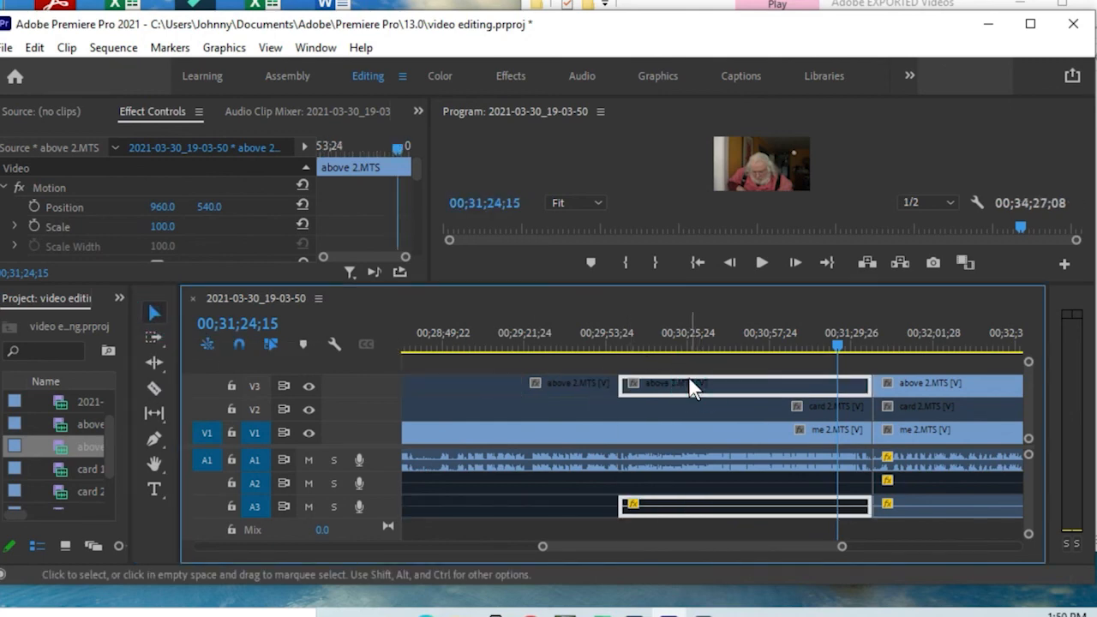
right_click(693, 381)
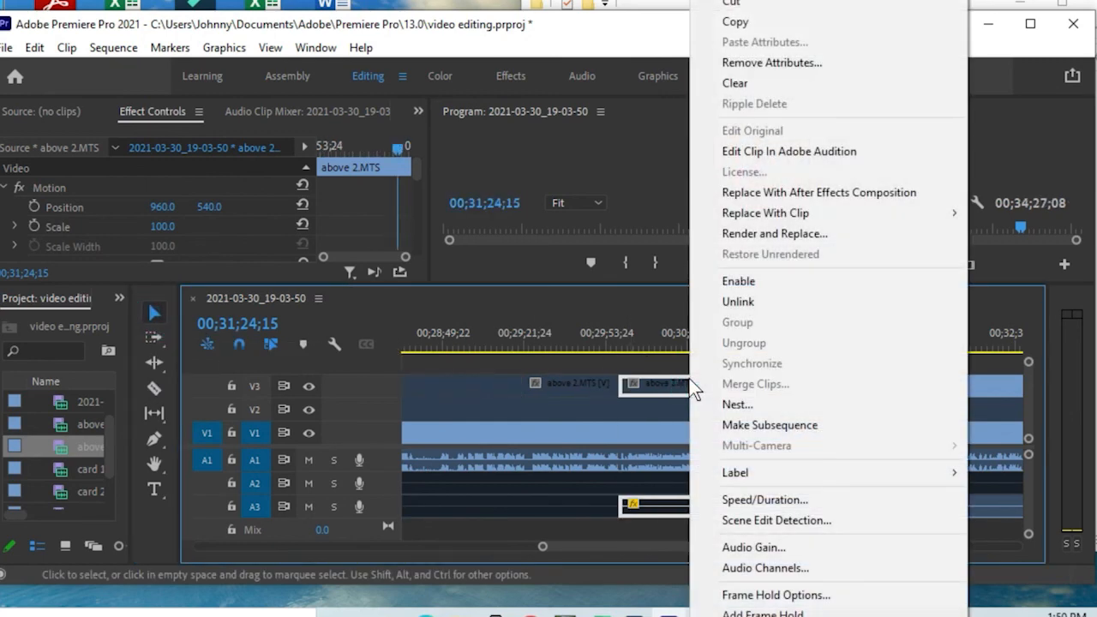
left_click(735, 302)
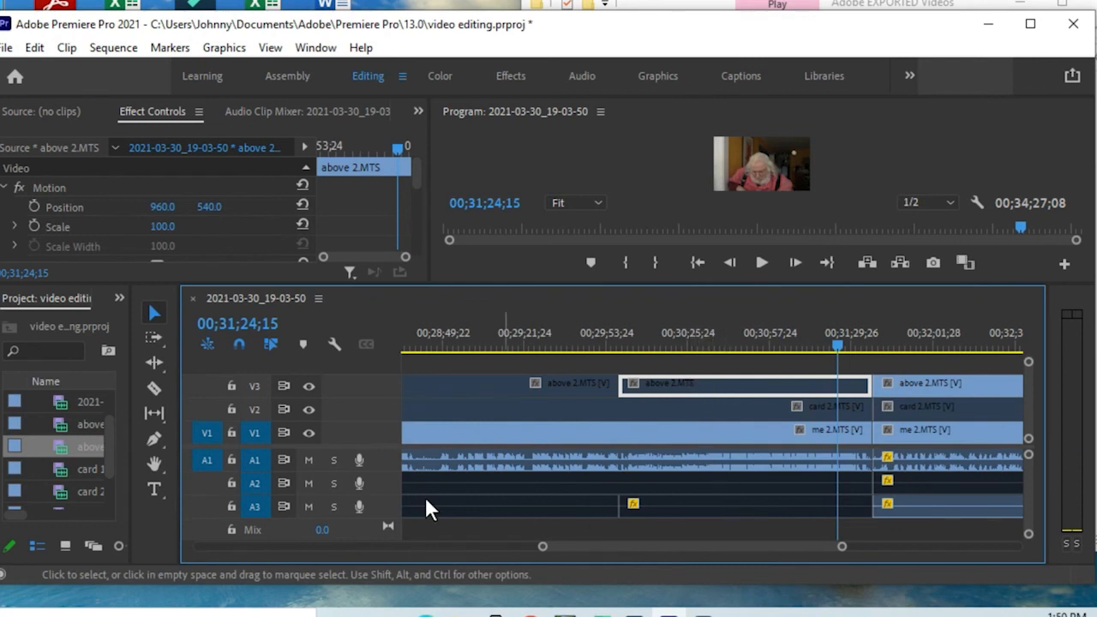
left_click(154, 390)
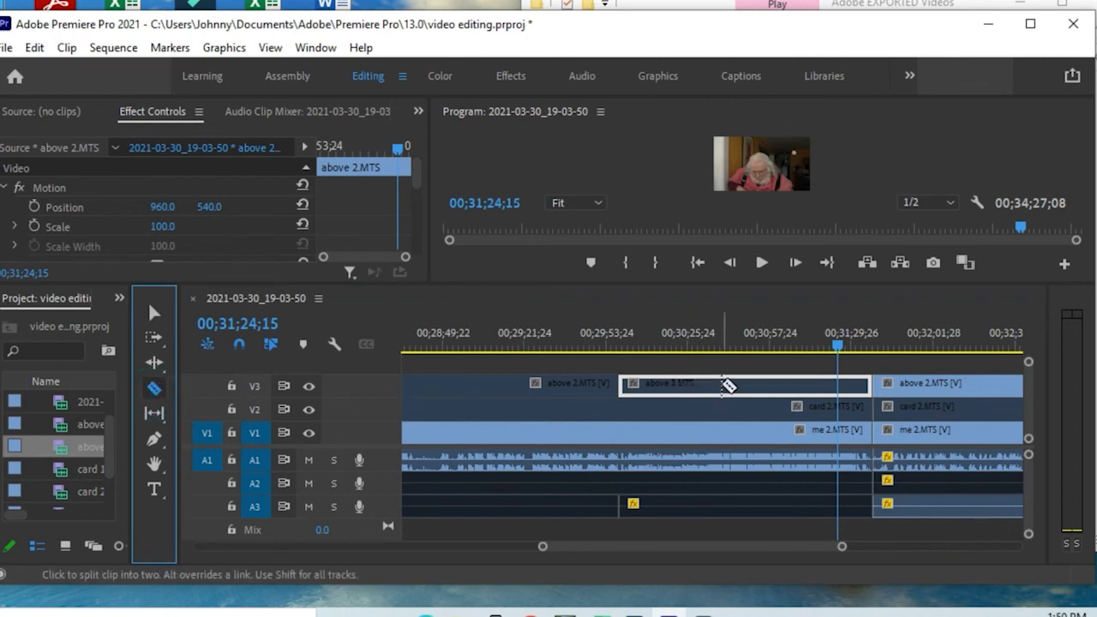
left_click(720, 384)
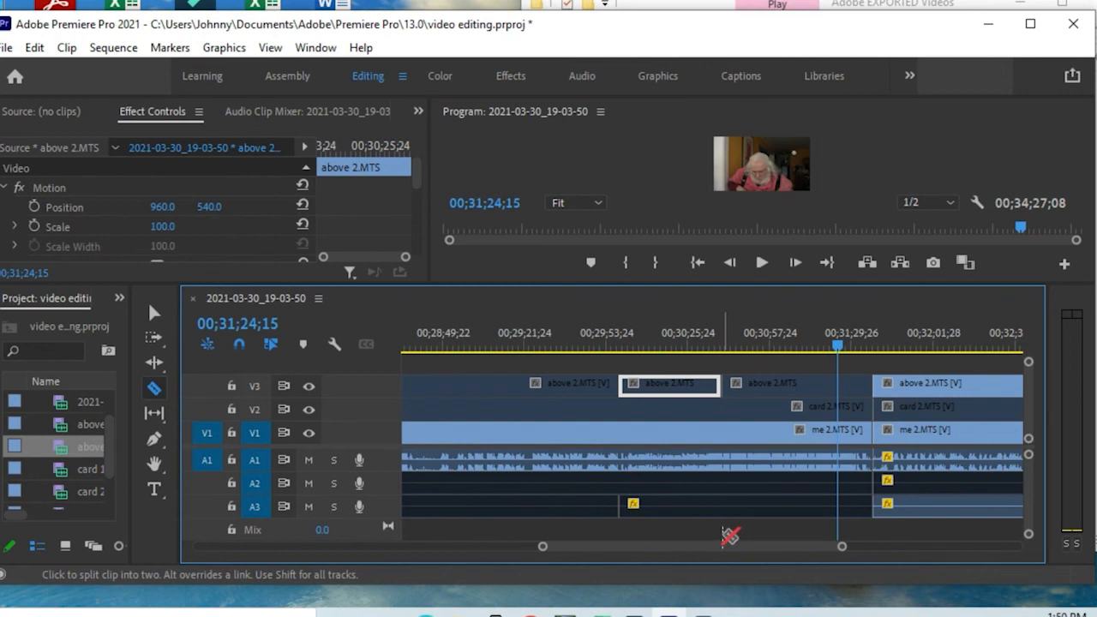
Try deleting the unlinked V3 segment between 00;29;58;25 and 00;30;39;00 and undo the deletion.
left_click(154, 315)
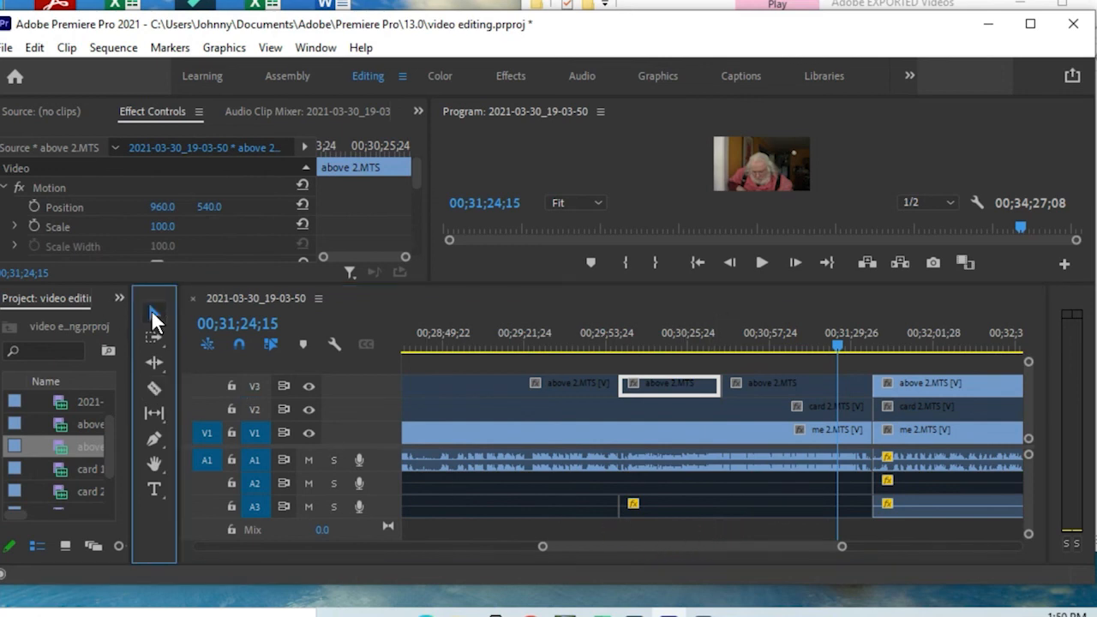
left_click(668, 379)
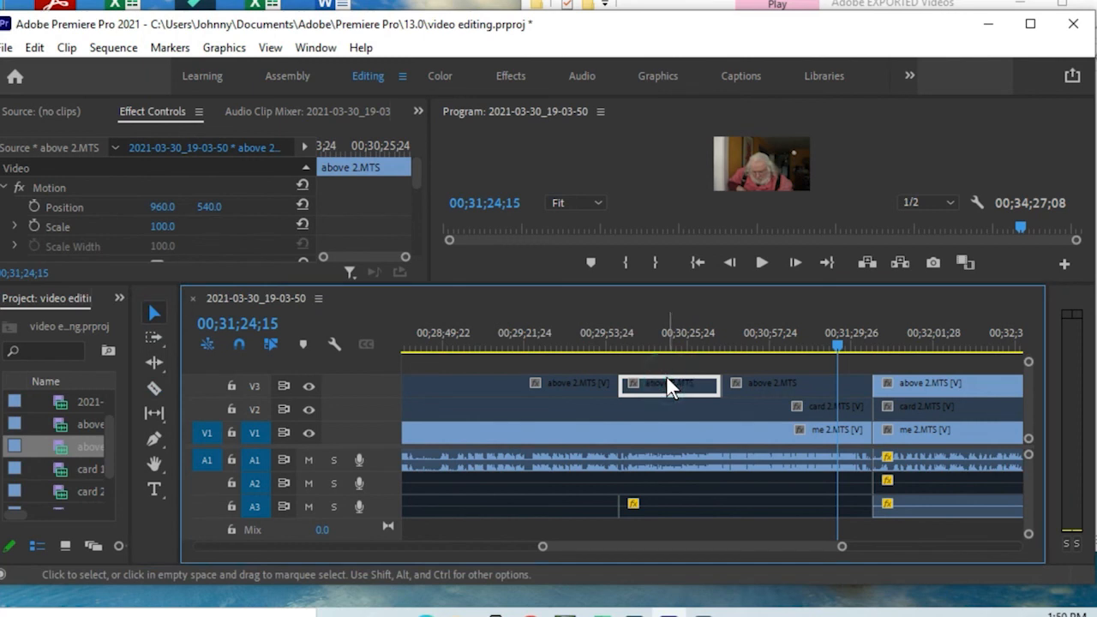
key("Delete")
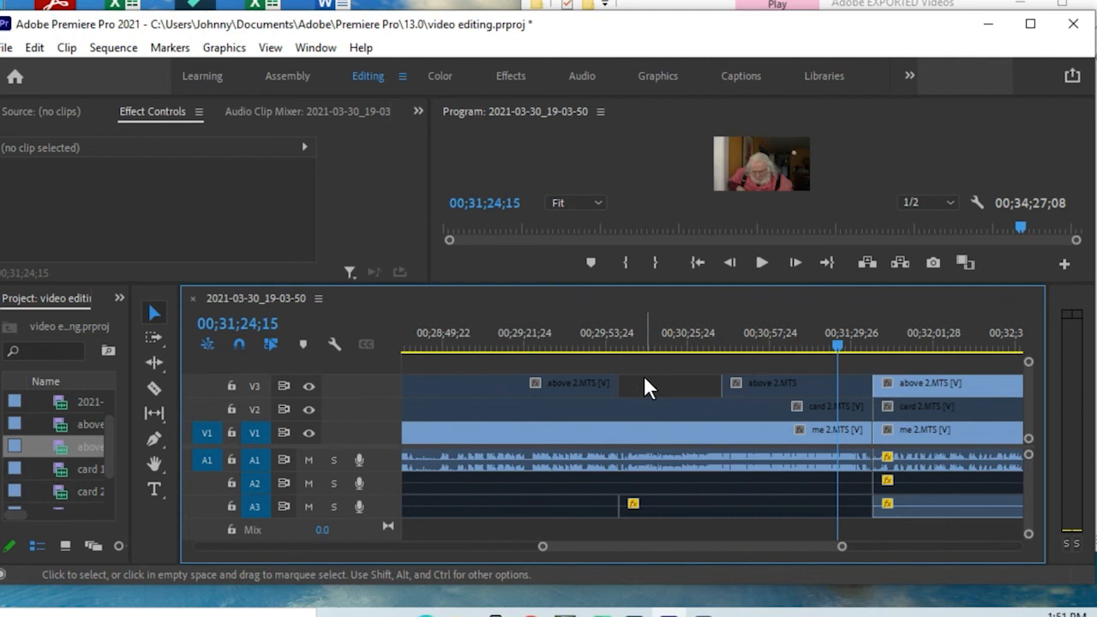
key("ctrl+z")
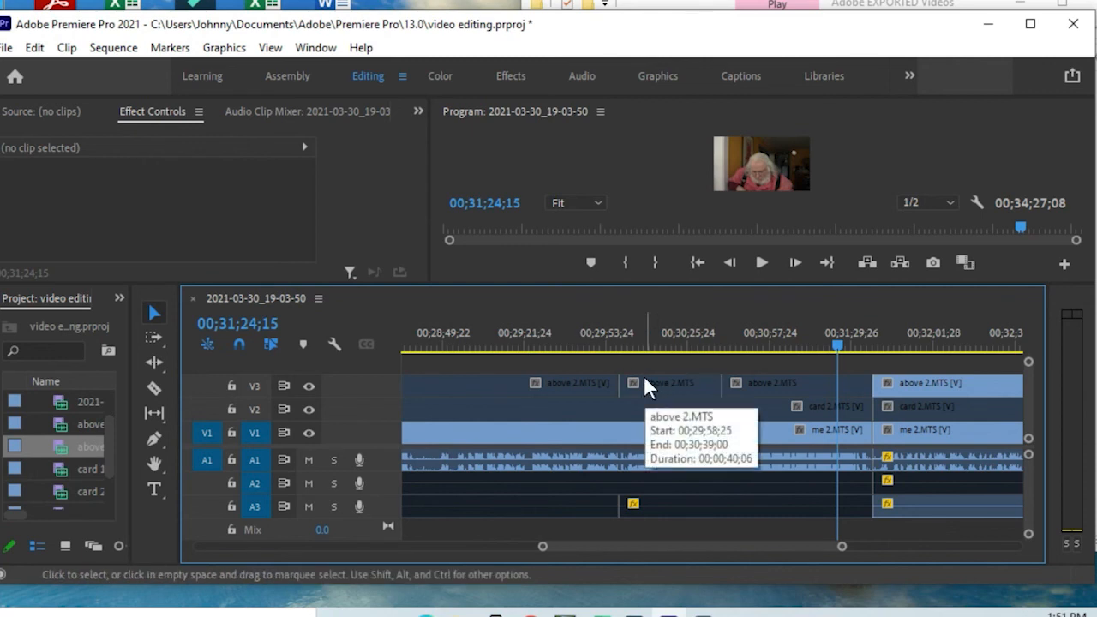
Move the playhead to 00;30;13;25 within the short unlinked V3 segment and leave the segment deselected.
left_click(657, 381)
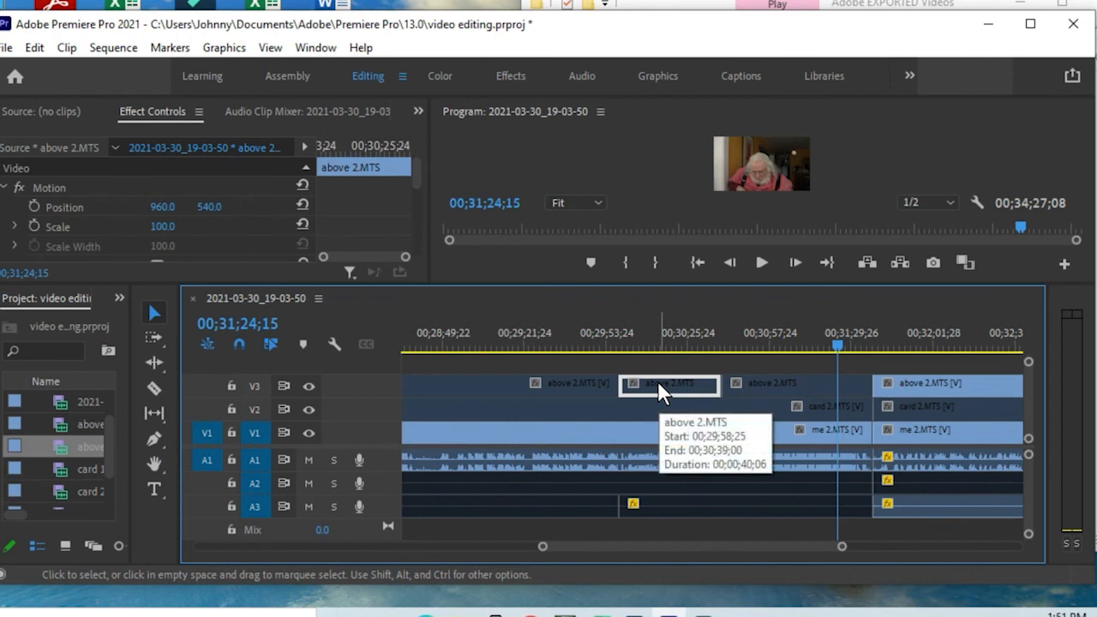
key("shift")
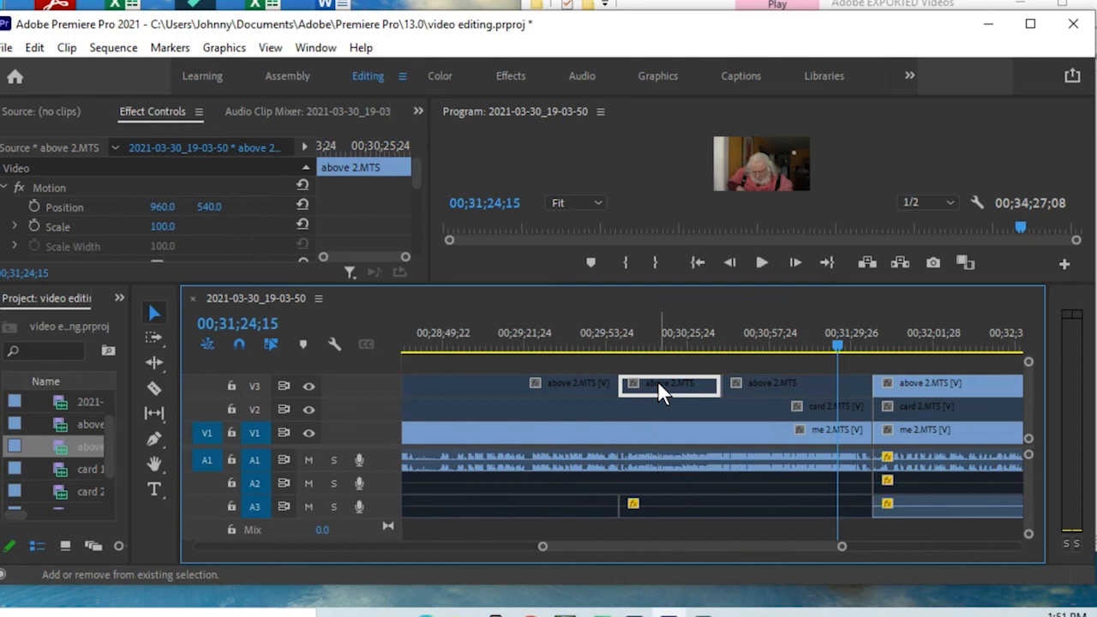
left_click(658, 341)
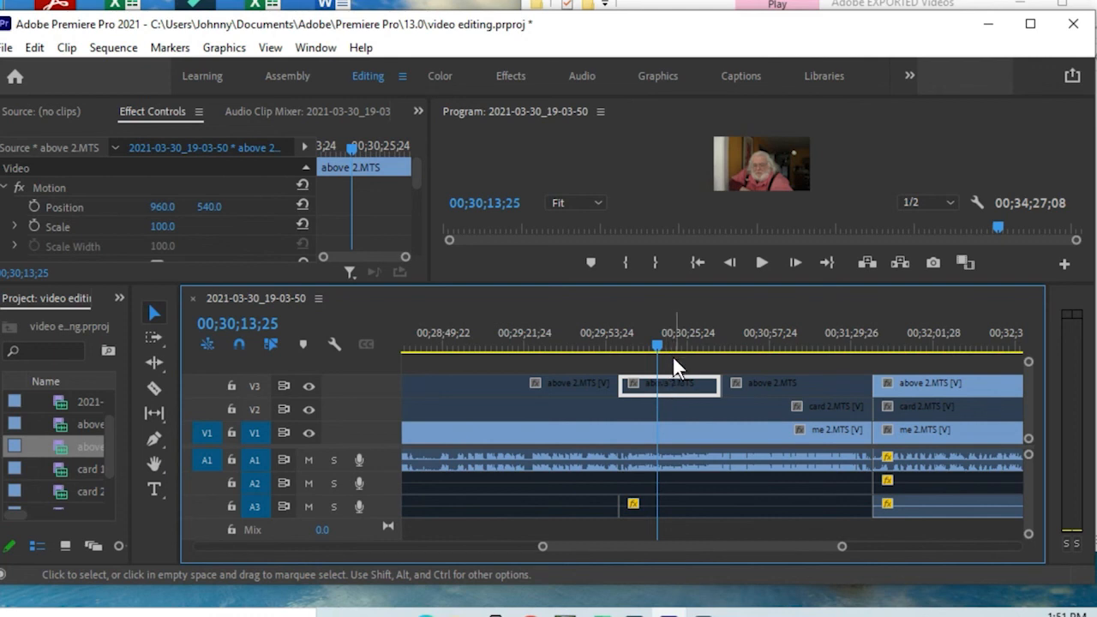
left_click(673, 358)
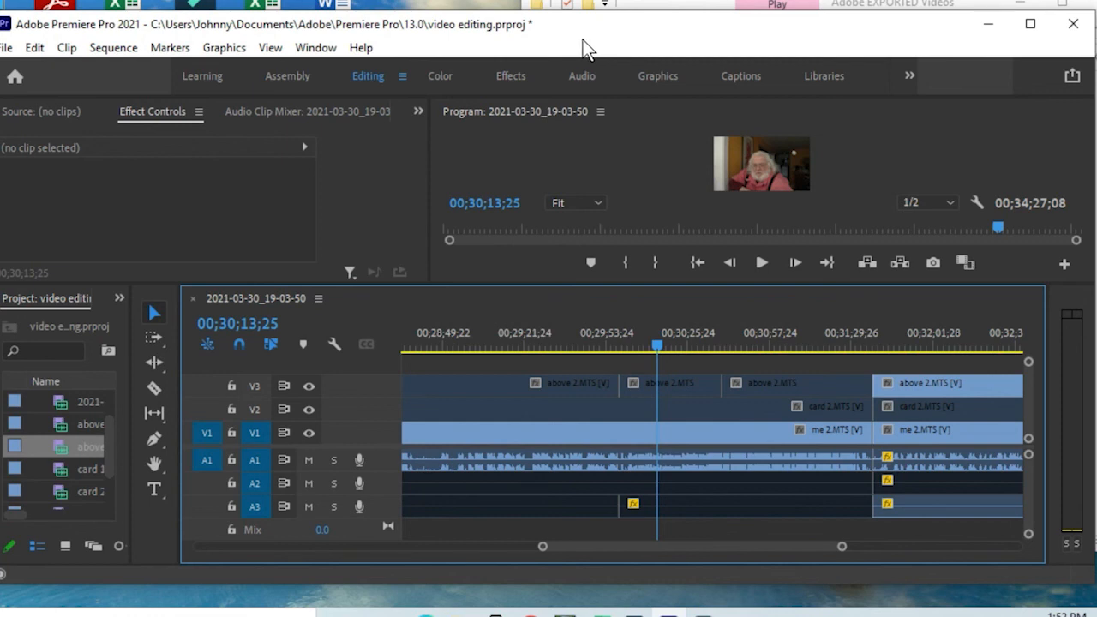
Minimize the video editor and bring up the Above folder window beside the exported videos folder.
left_click(560, 40)
key("super+Down")
key("super+Down")
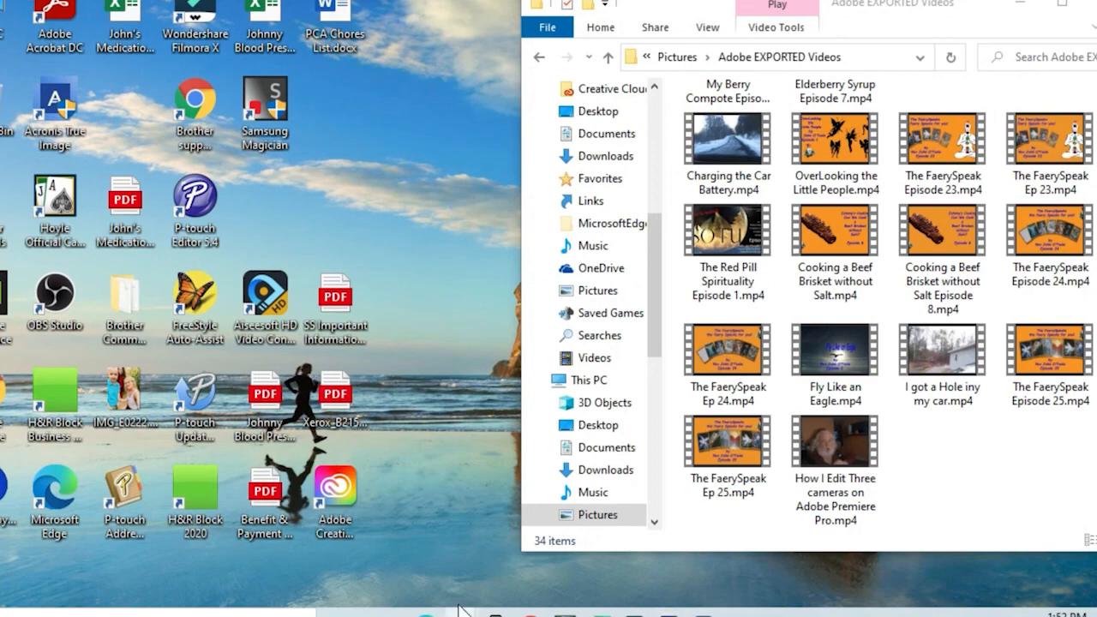
left_click_drag(107, 271, 290, 13)
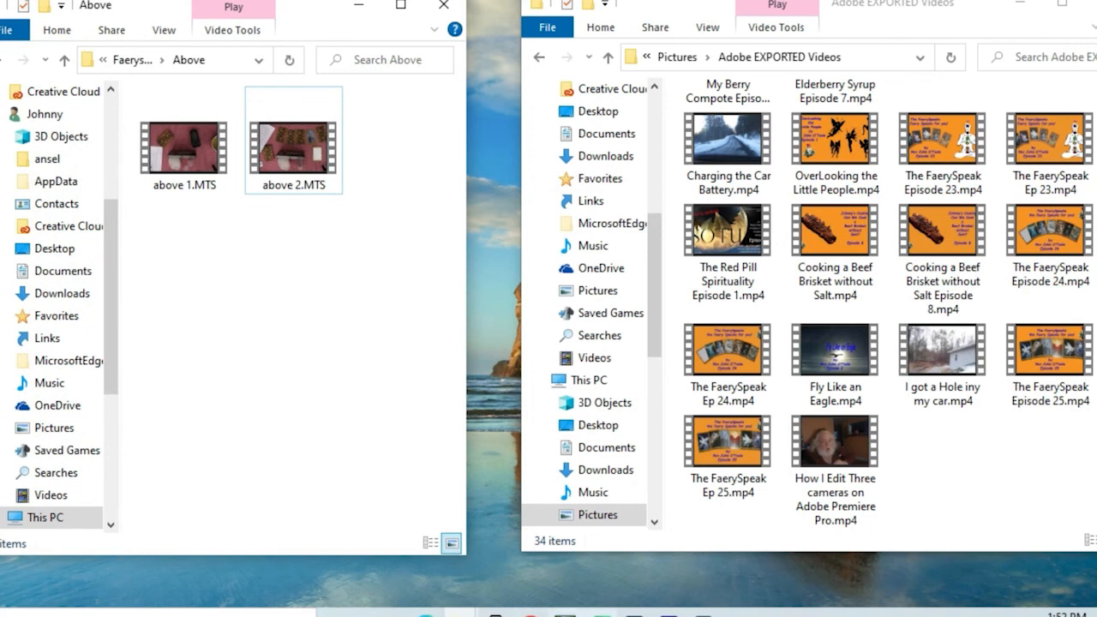